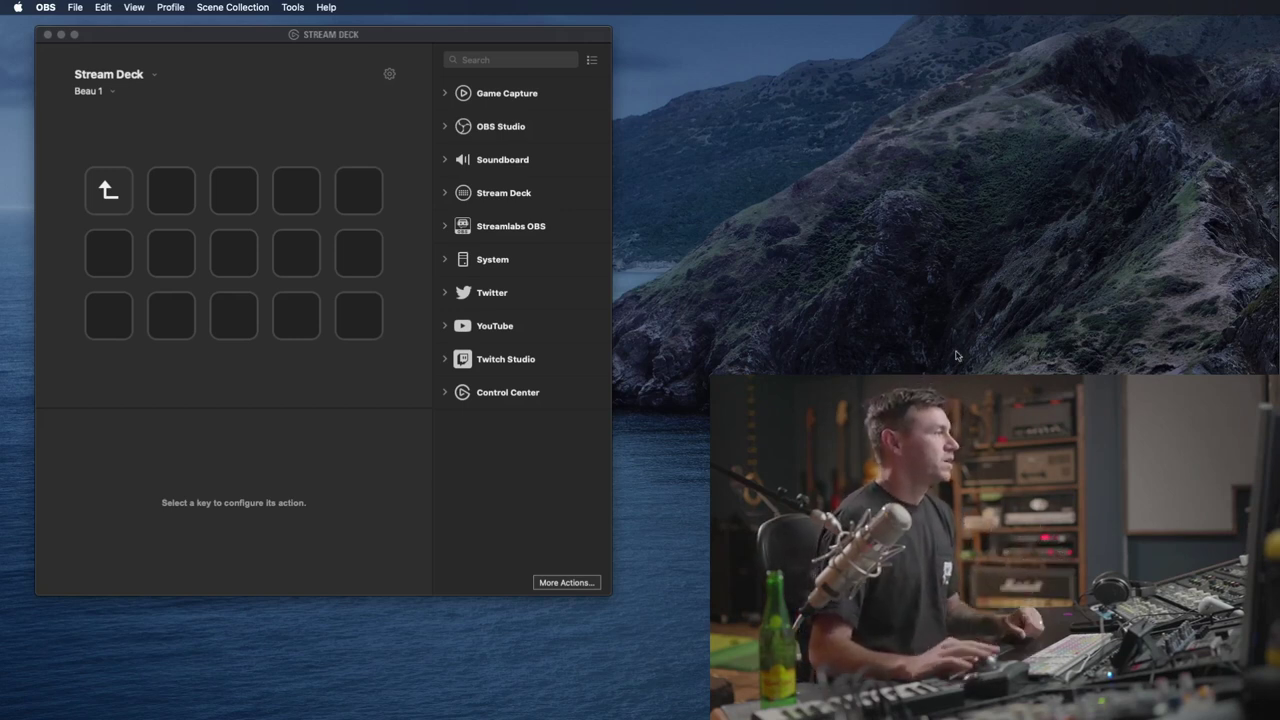
Step: Find the Midi plugin by Trevliga Spel in the additional actions catalogue, install it and close the catalogue
left_click_drag(313, 35, 368, 60)
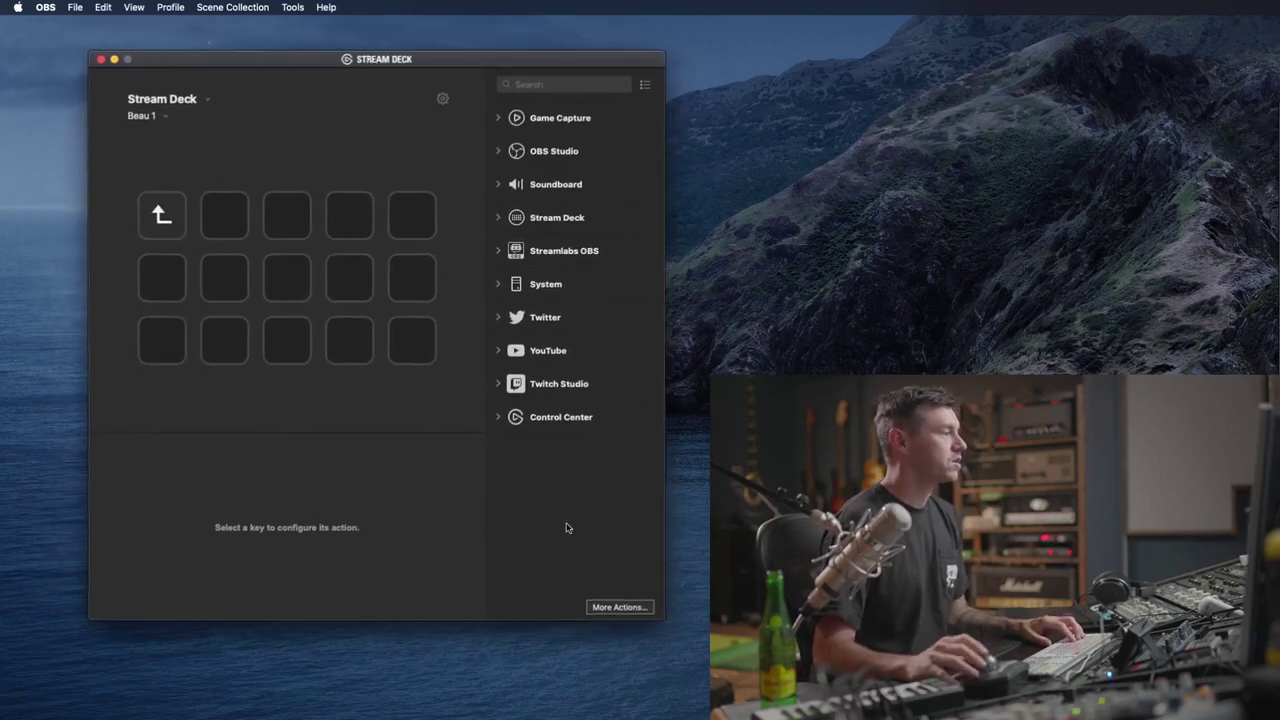
left_click(619, 607)
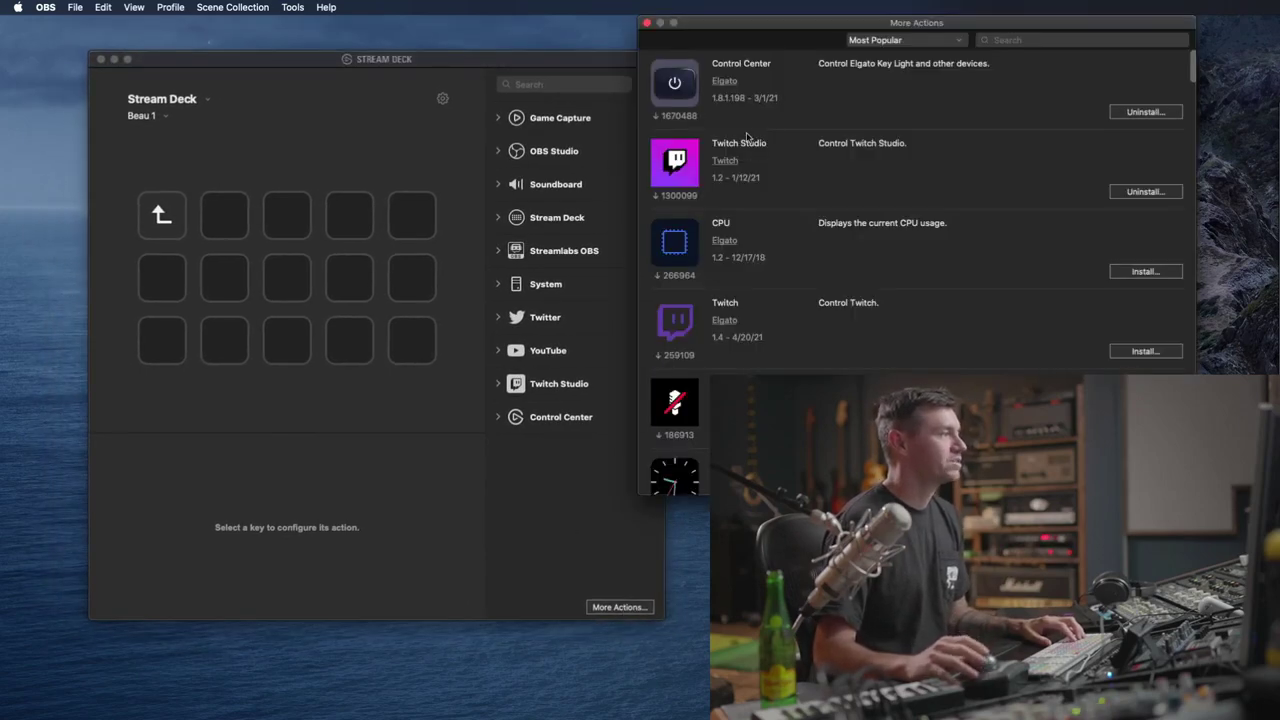
left_click(1005, 39)
type("midi")
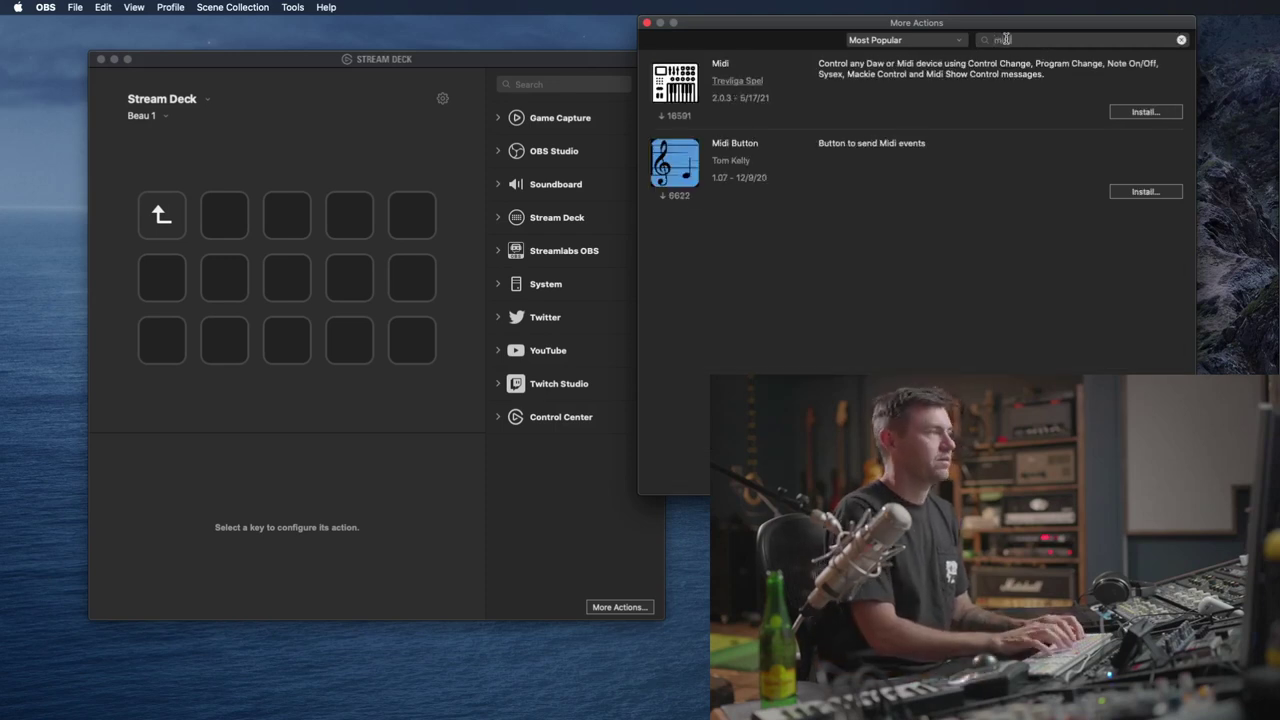
left_click(1150, 112)
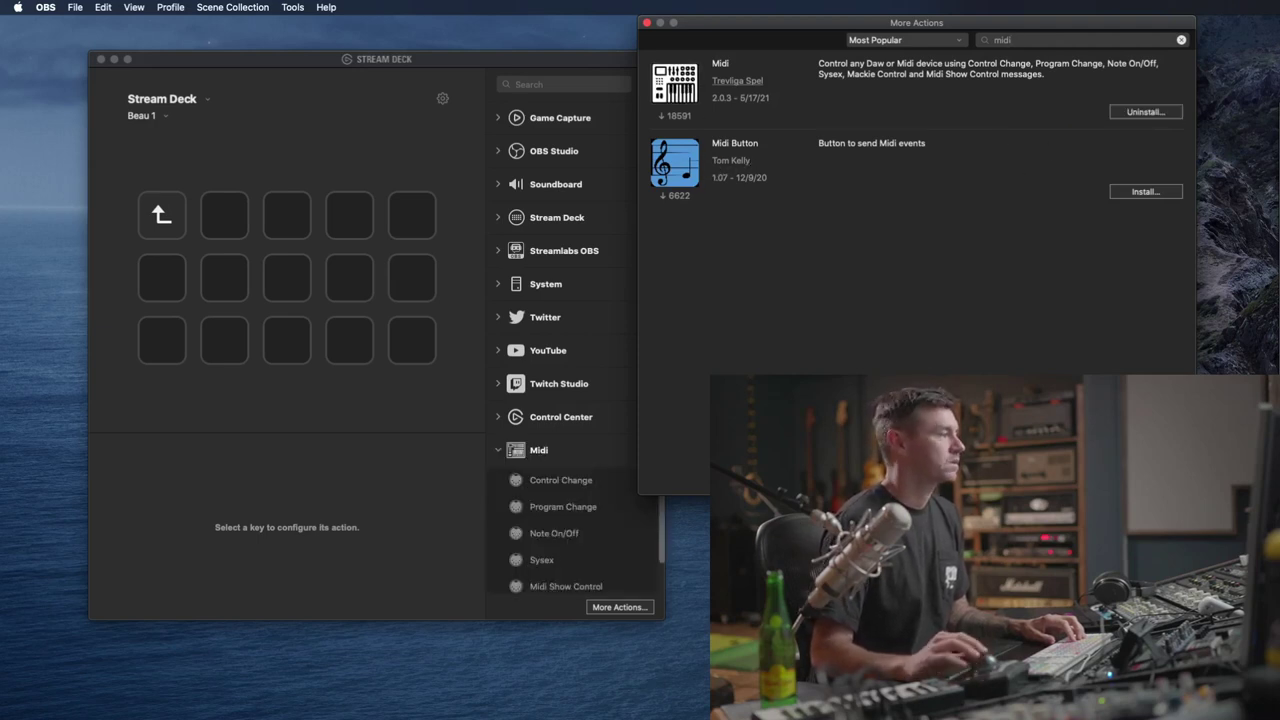
left_click(645, 22)
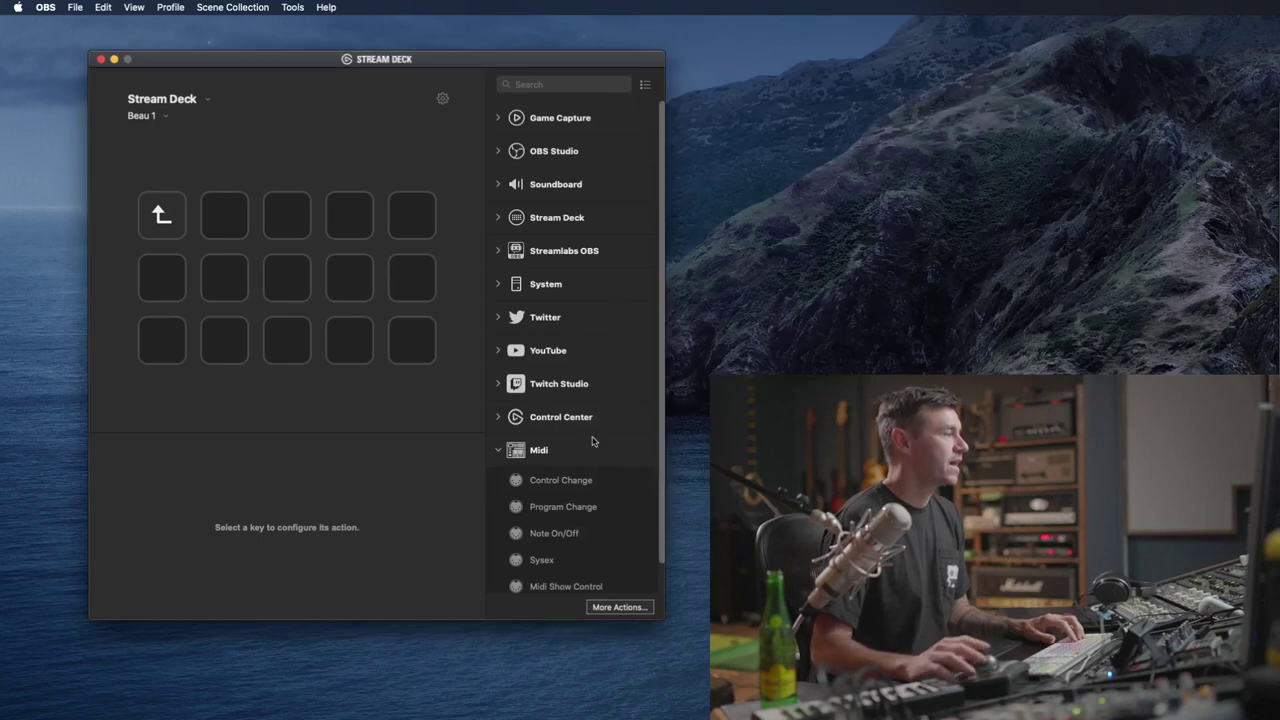
Step: Place a Midi Control Change action on each of the four empty keys in the first row
left_click(501, 454)
left_click(501, 454)
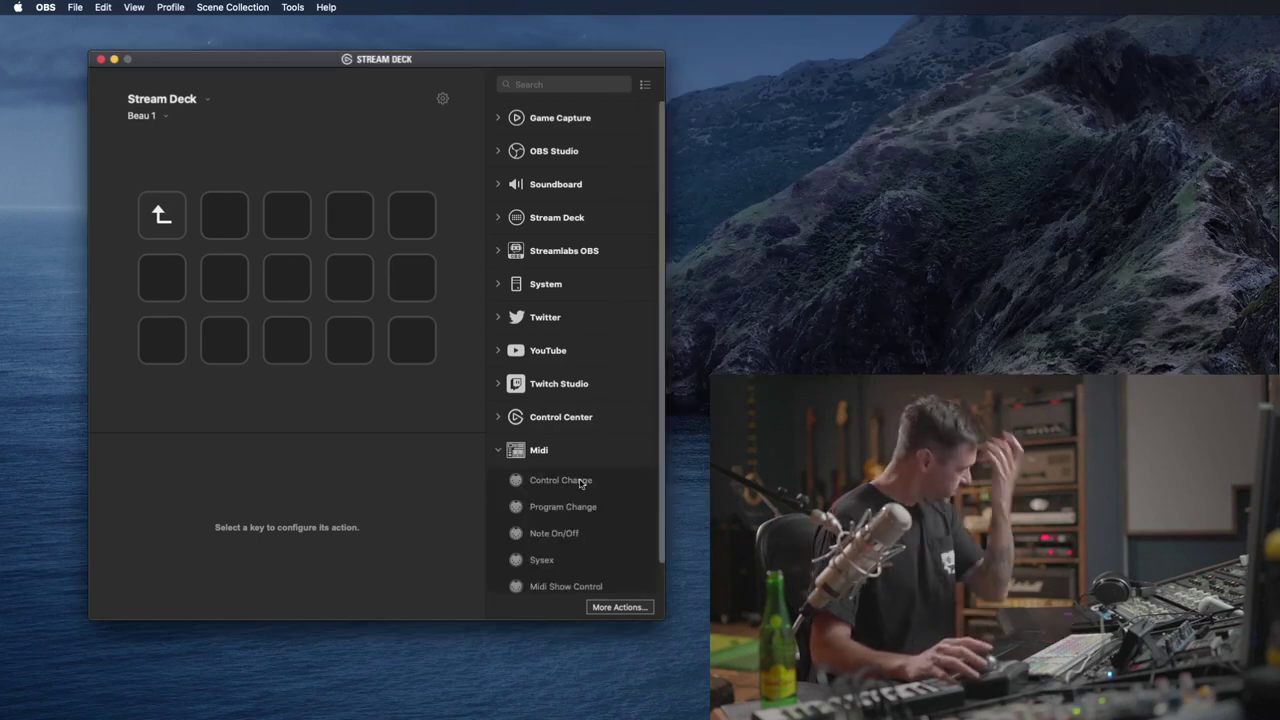
left_click_drag(581, 483, 226, 216)
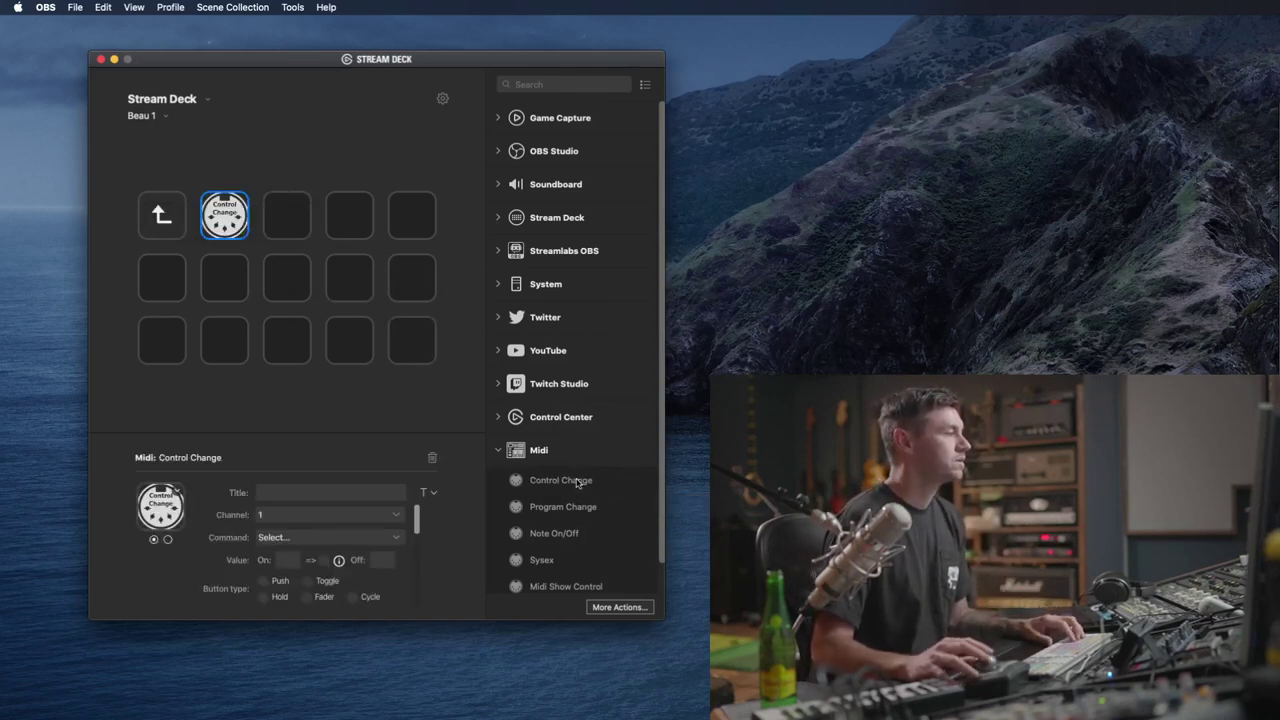
left_click_drag(578, 483, 287, 216)
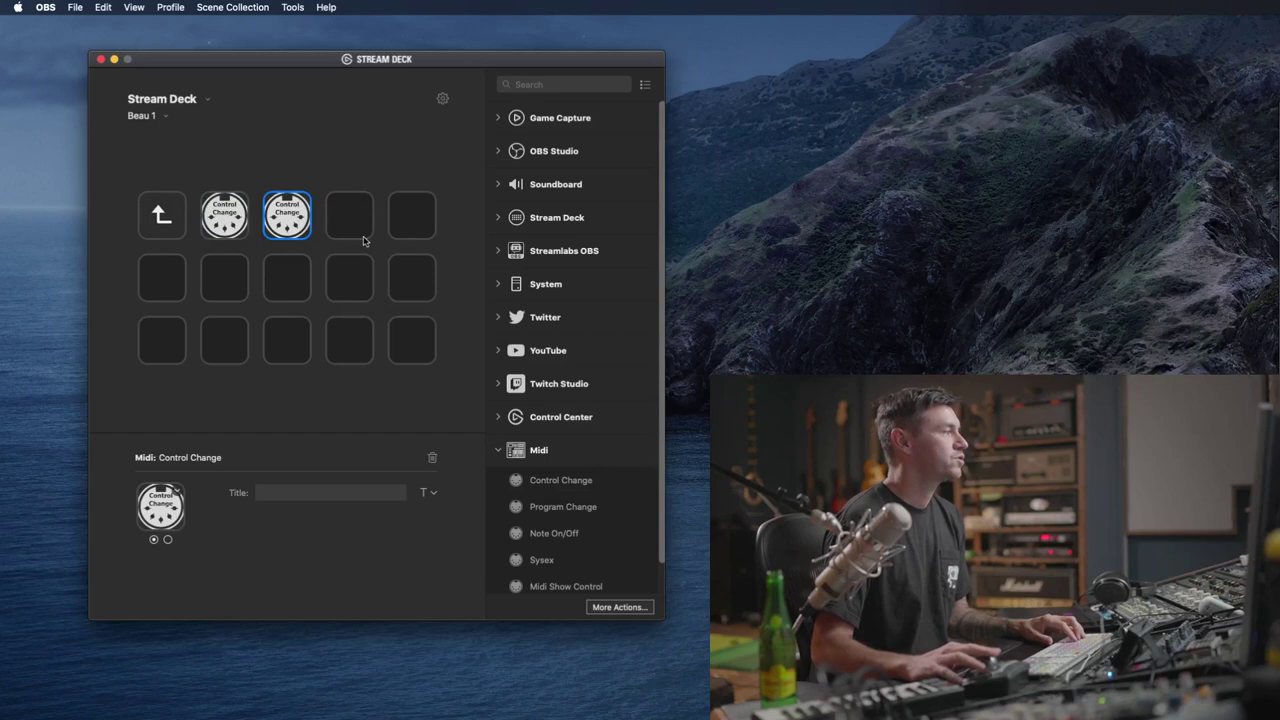
left_click_drag(561, 485, 349, 237)
left_click_drag(556, 481, 410, 222)
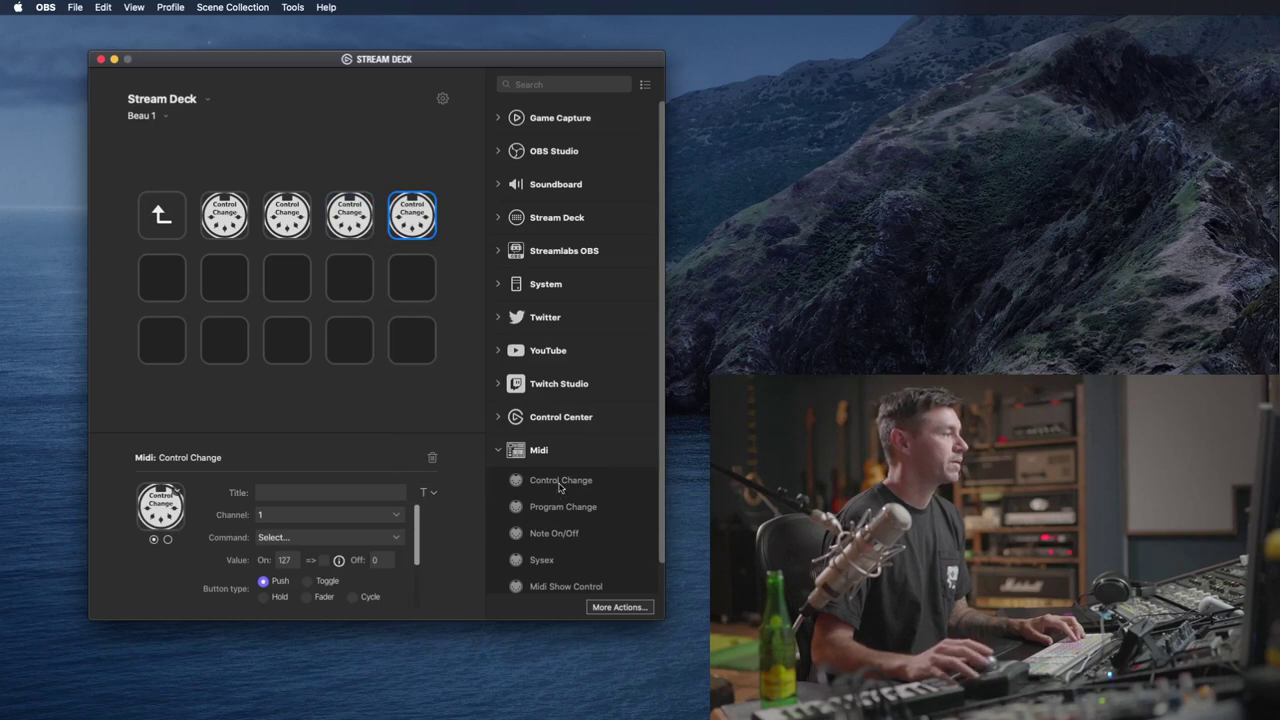
Step: Fill the last four keys of both the second and third rows with Midi Control Change actions
left_click_drag(561, 486, 229, 287)
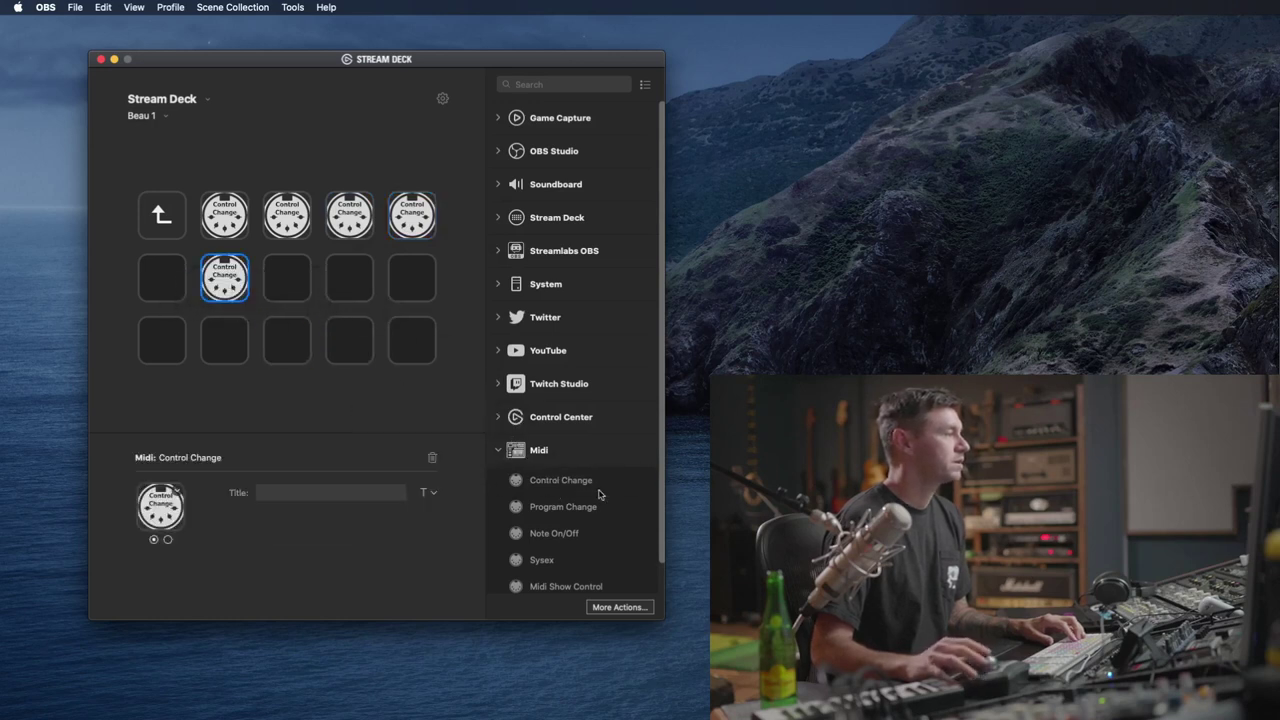
left_click_drag(571, 486, 296, 285)
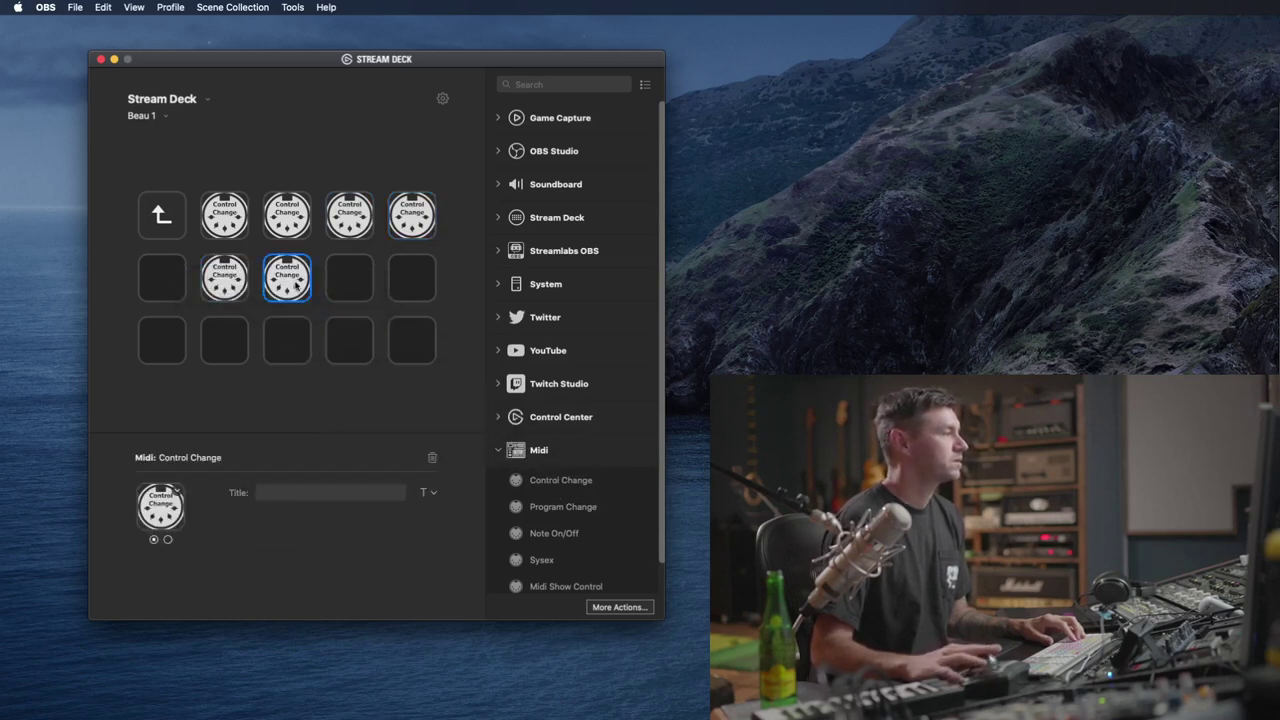
left_click_drag(561, 480, 358, 290)
left_click_drag(557, 487, 412, 290)
left_click_drag(558, 486, 224, 340)
left_click_drag(560, 480, 287, 342)
left_click_drag(567, 481, 349, 340)
left_click_drag(574, 483, 412, 340)
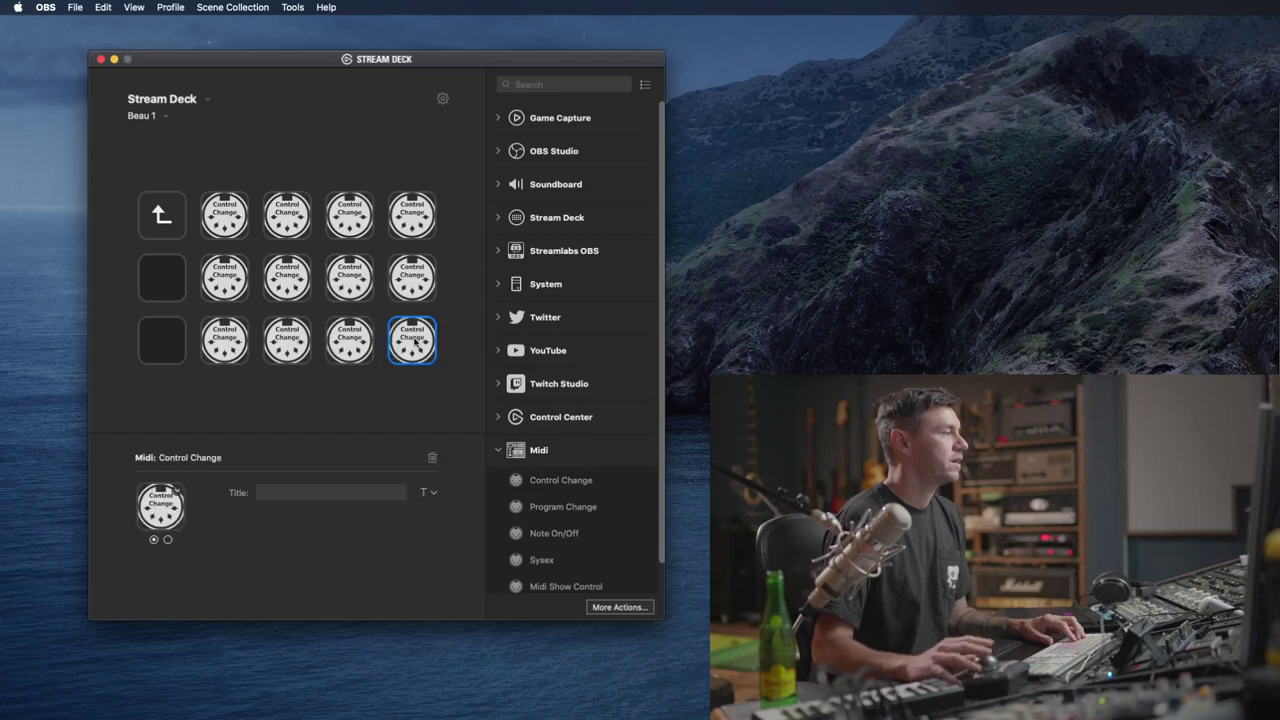
Step: Set the first two Control Change keys of the second row to commands [0] Bank select (coarse) and [1] Modulation wheel (coarse)
left_click(234, 285)
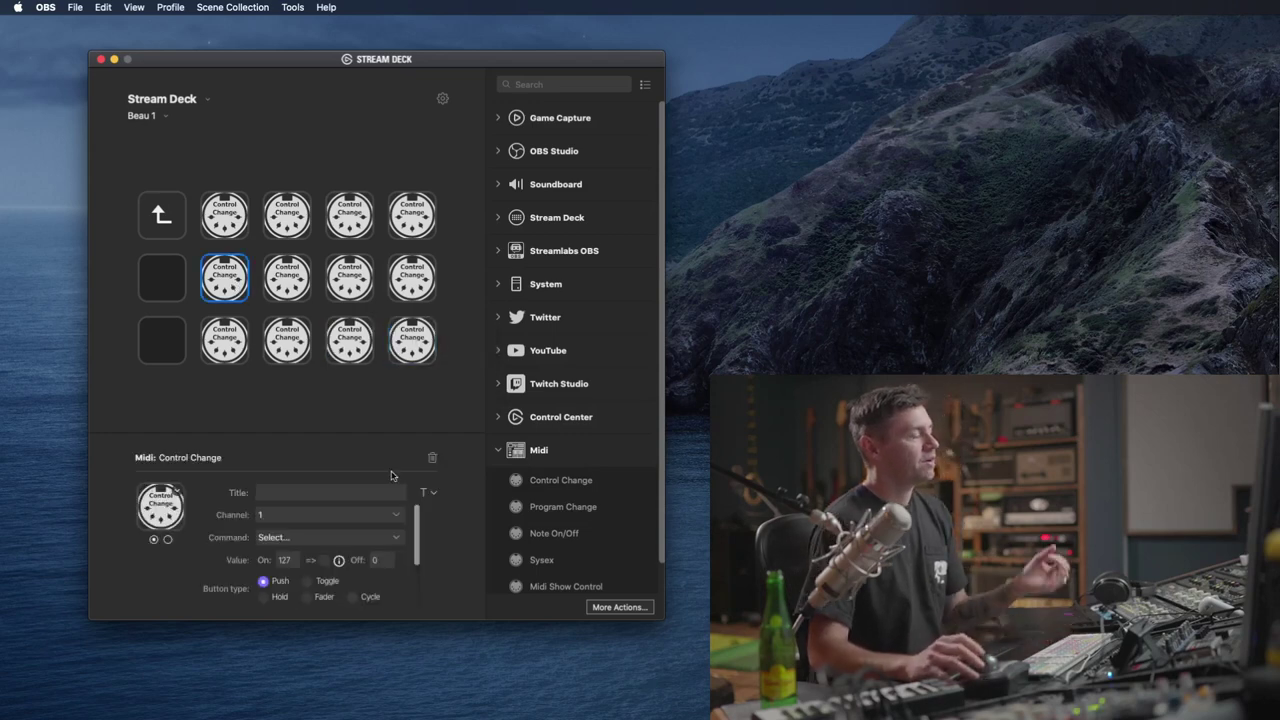
left_click(313, 540)
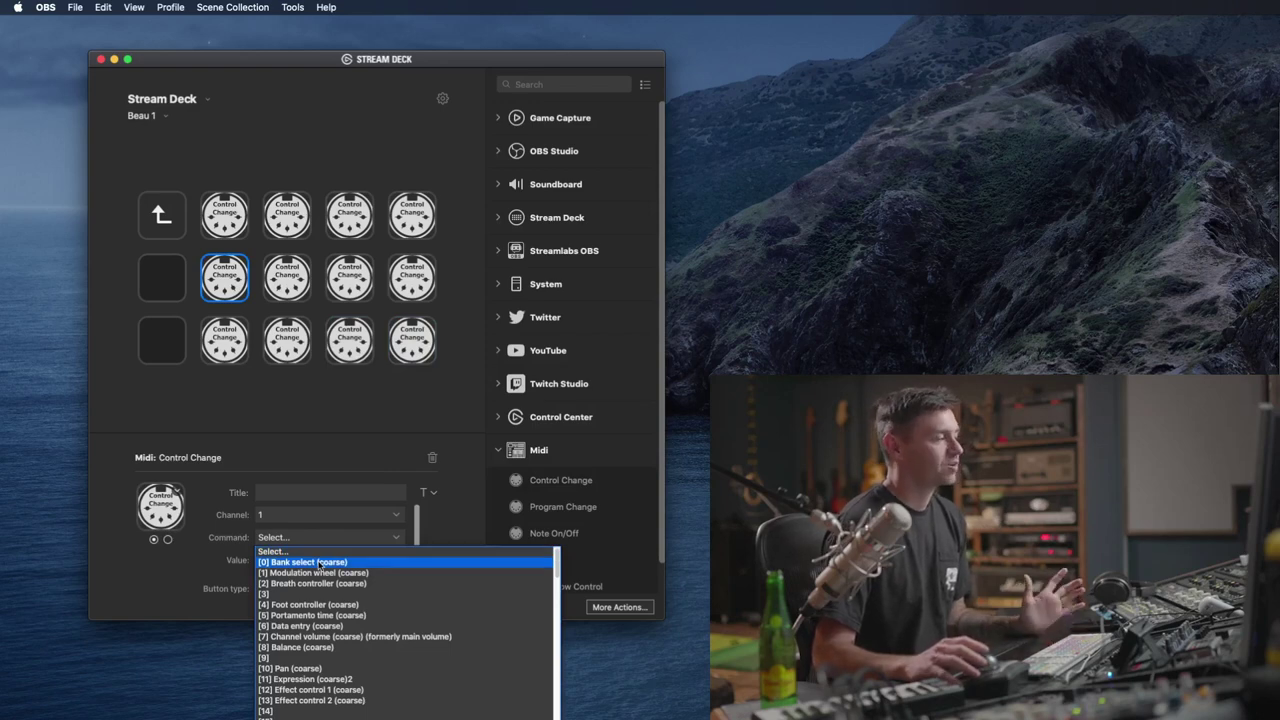
left_click(318, 563)
left_click(292, 282)
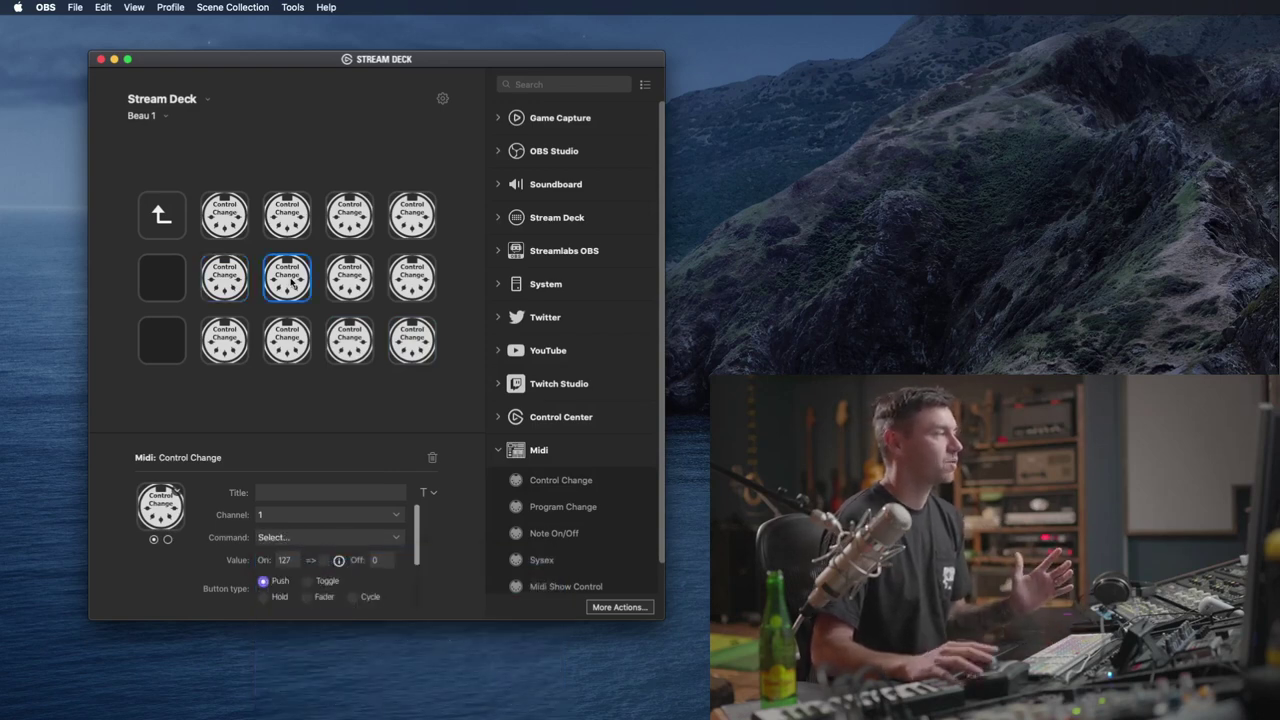
left_click(328, 538)
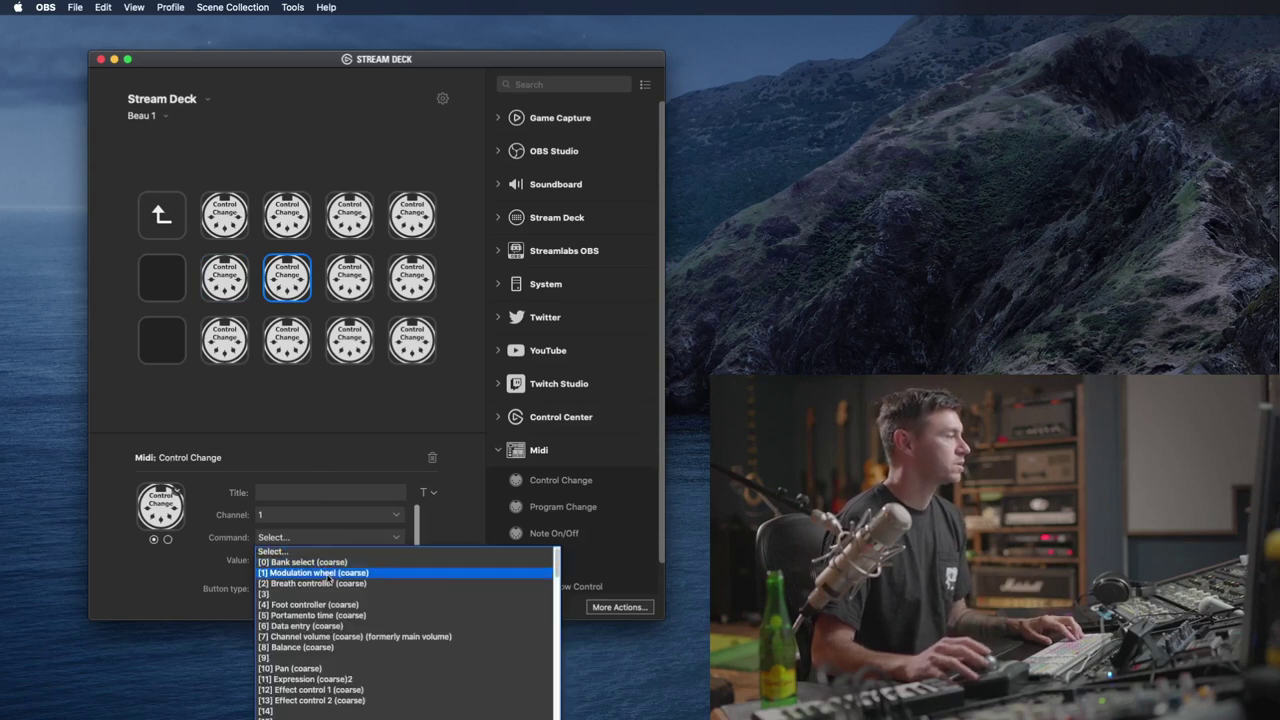
left_click(328, 574)
Step: Set the Midi Out port of the first two Control Change keys in the second row to USB Uno MIDI Interface
left_click(225, 287)
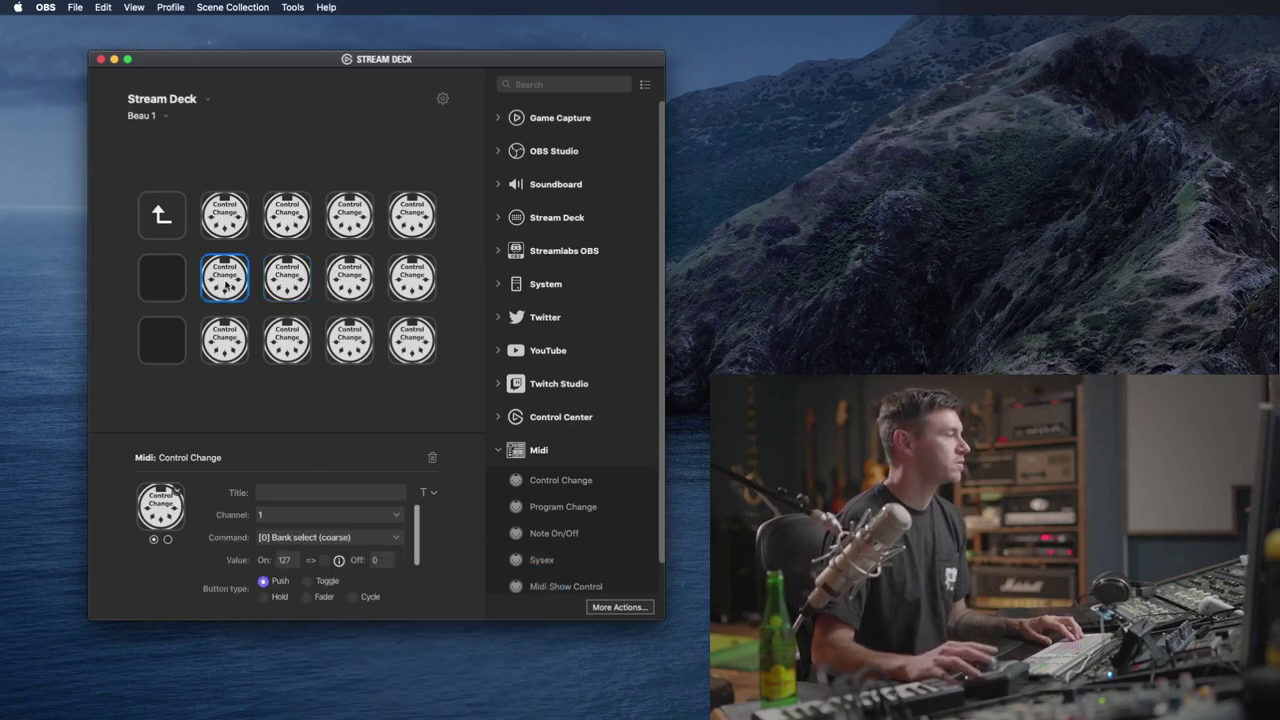
scroll(341, 597, "down", 3)
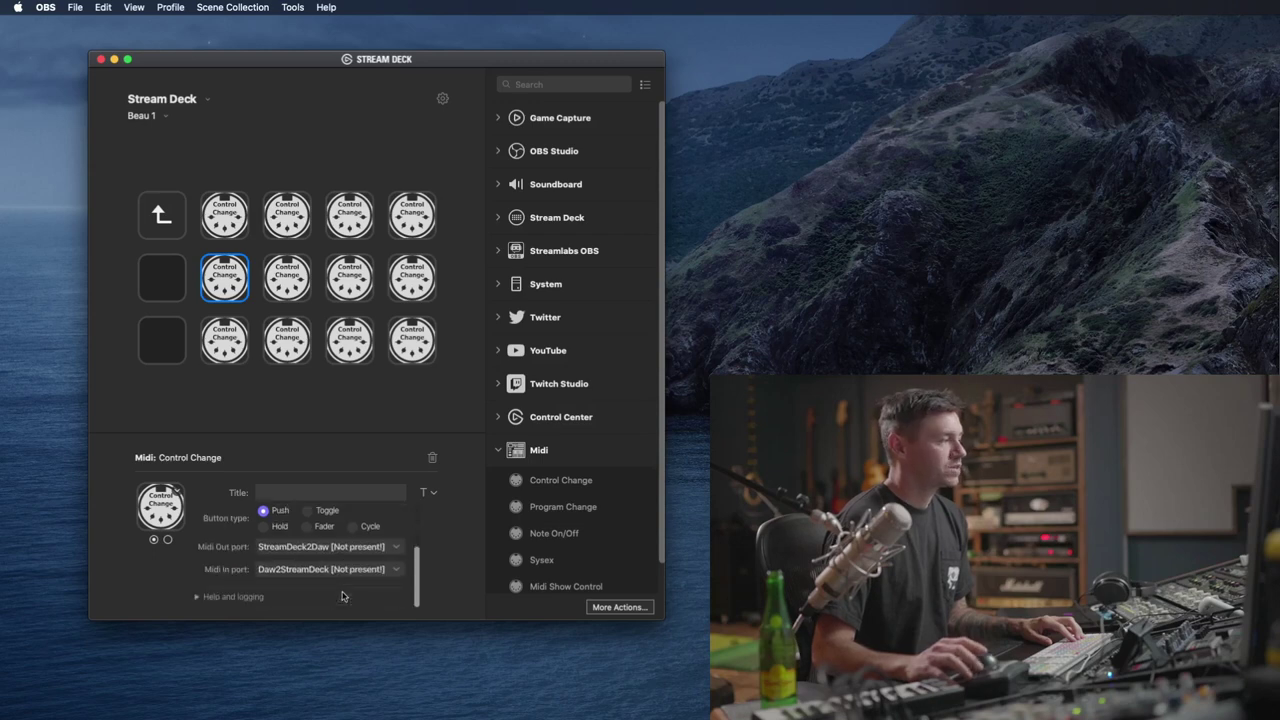
left_click(320, 549)
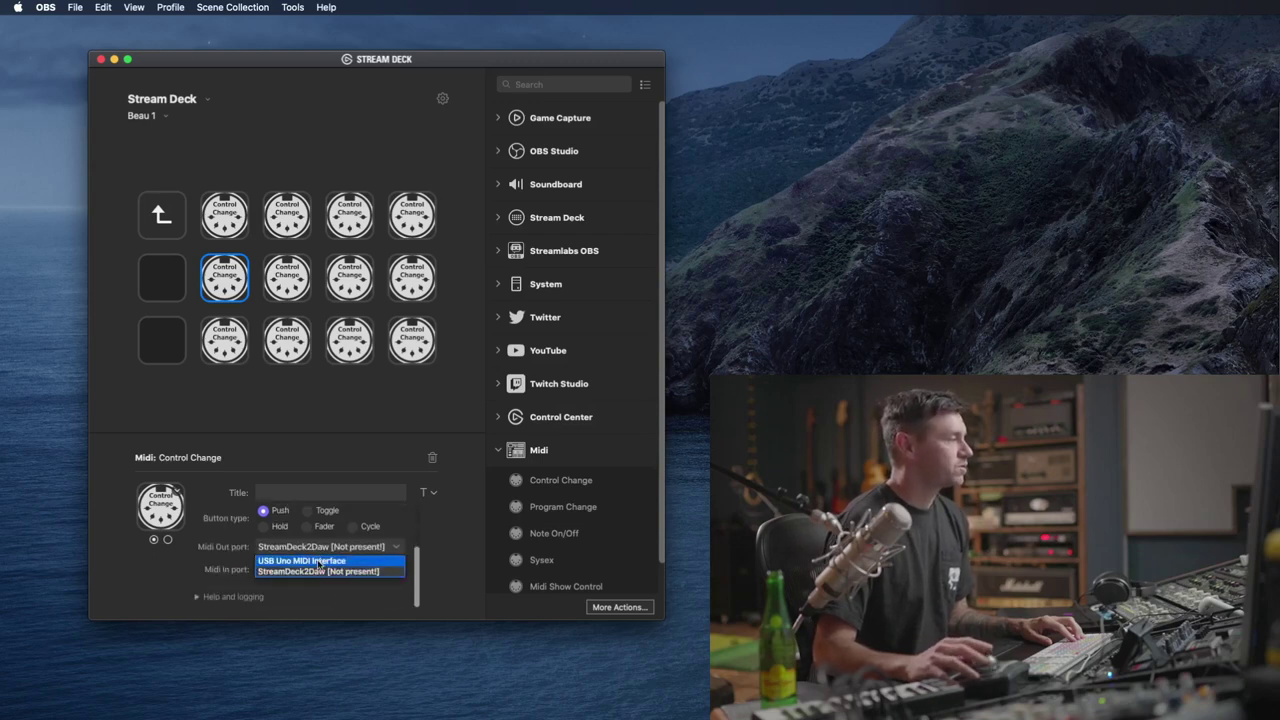
left_click(320, 561)
left_click(284, 280)
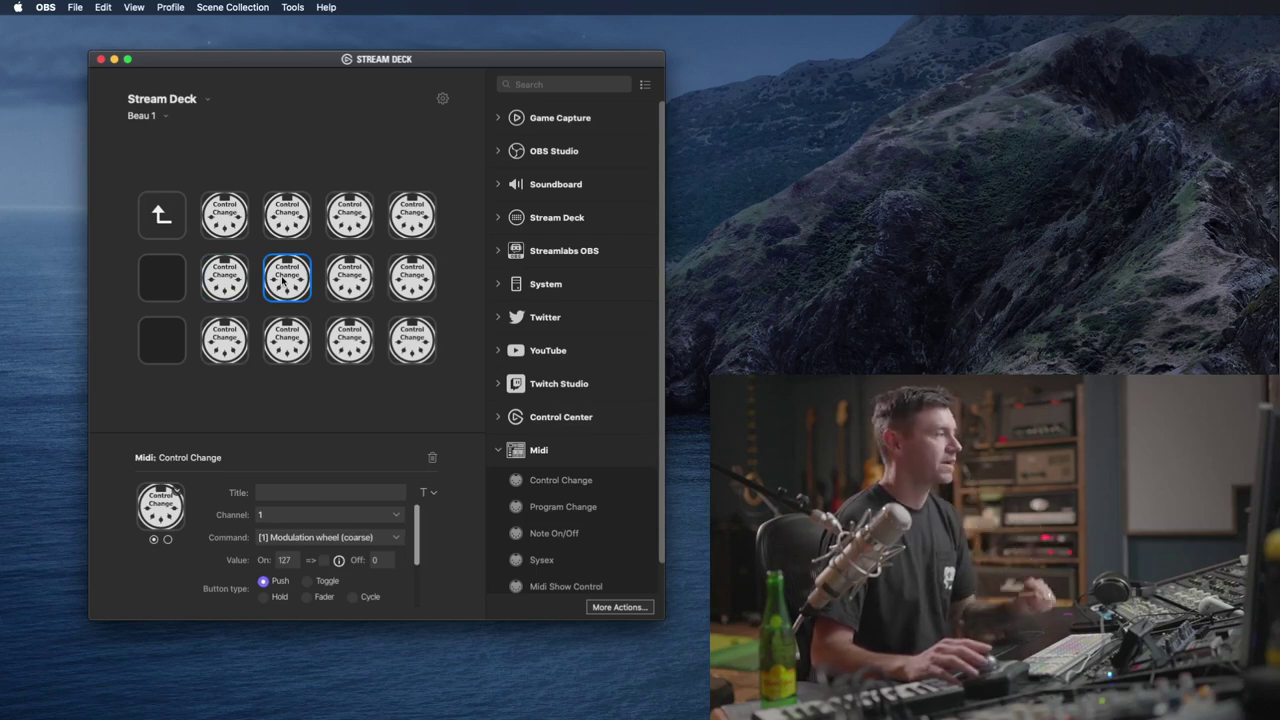
scroll(330, 545, "down", 3)
left_click(330, 547)
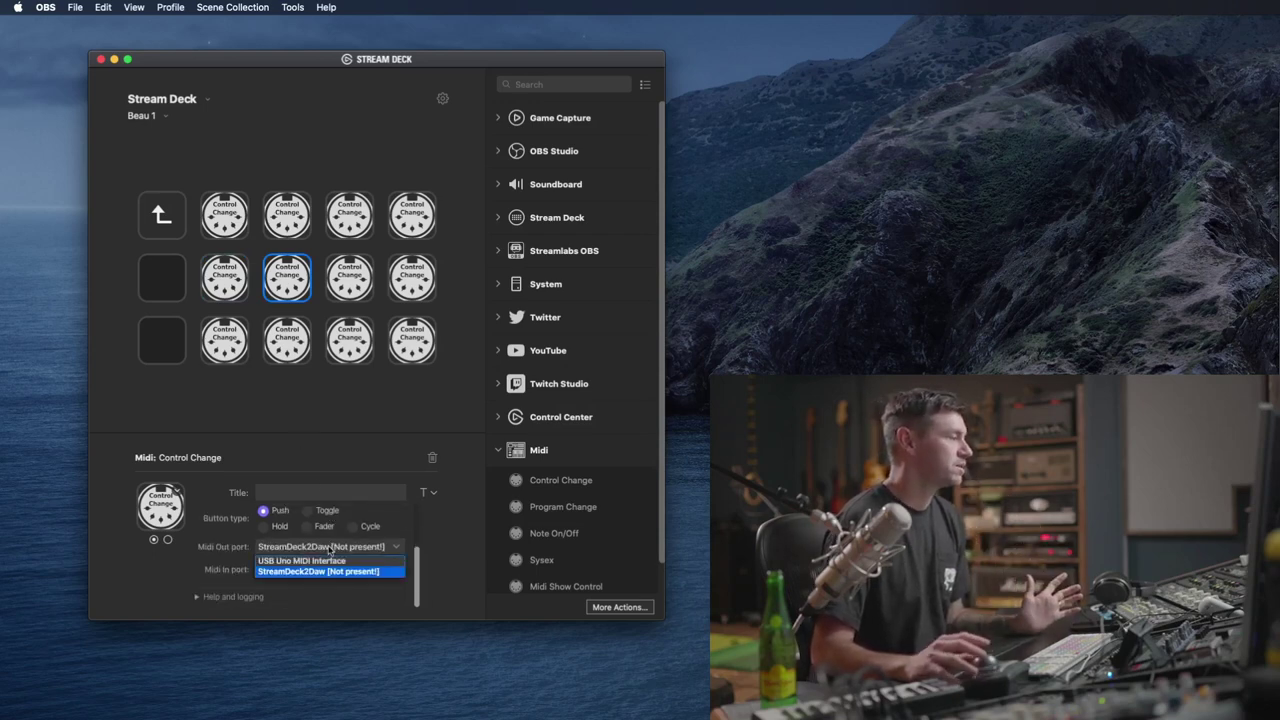
left_click(330, 562)
Step: Give the third Control Change key of the second row the USB Uno MIDI Interface out port and command [2] Breath controller (coarse)
left_click(345, 272)
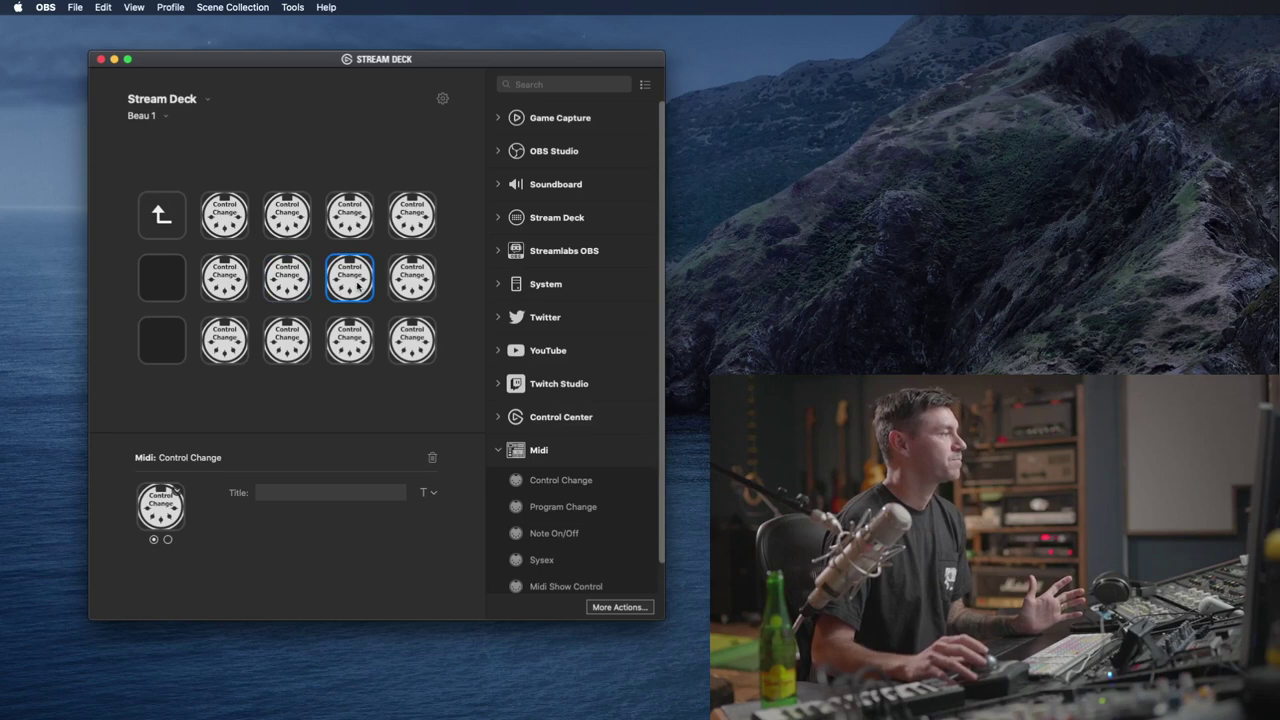
scroll(335, 560, "down", 3)
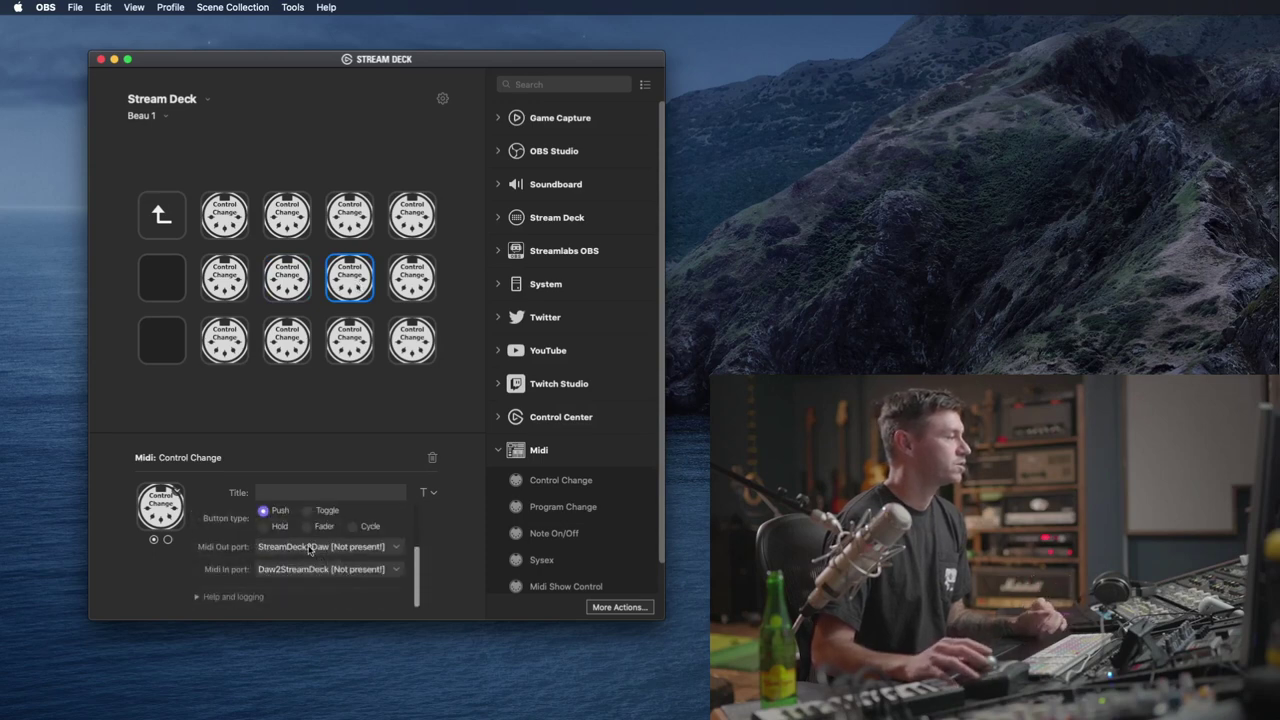
left_click(311, 548)
left_click(311, 563)
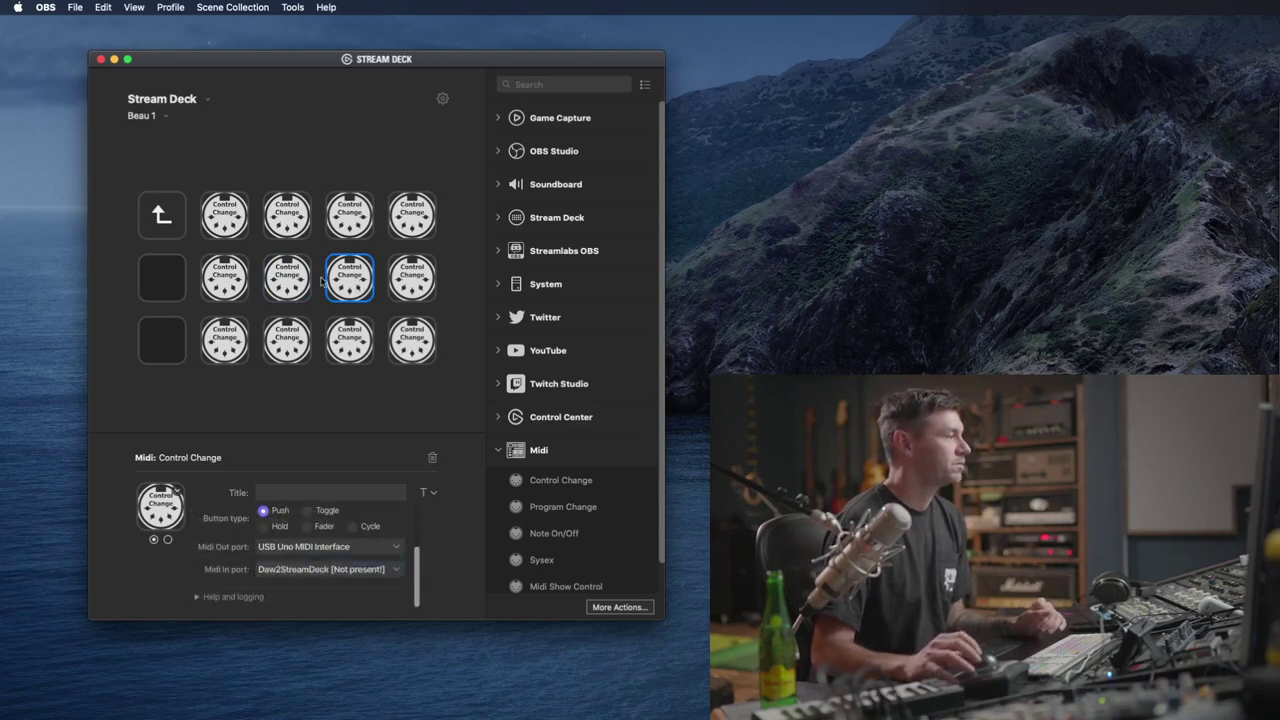
scroll(287, 535, "up", 3)
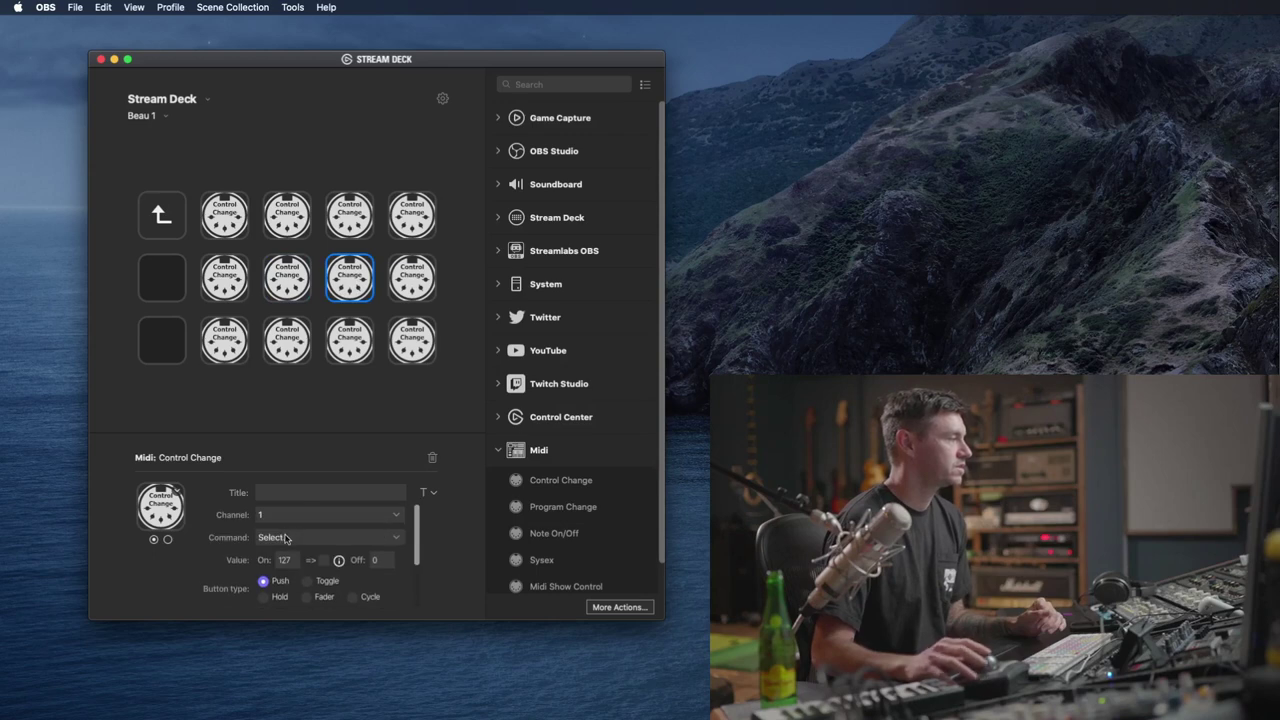
left_click(287, 537)
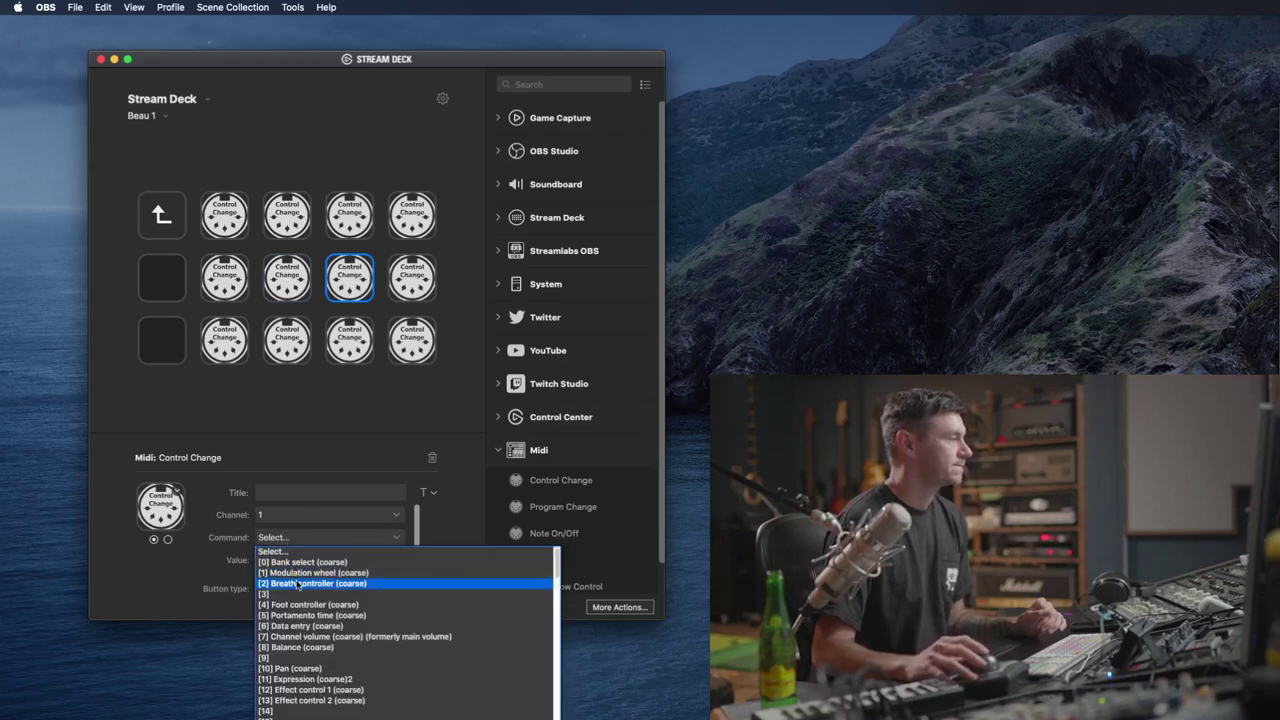
left_click(297, 585)
Step: Configure the last key of the second row with command [3] and Midi Out port USB Uno MIDI Interface
left_click(413, 285)
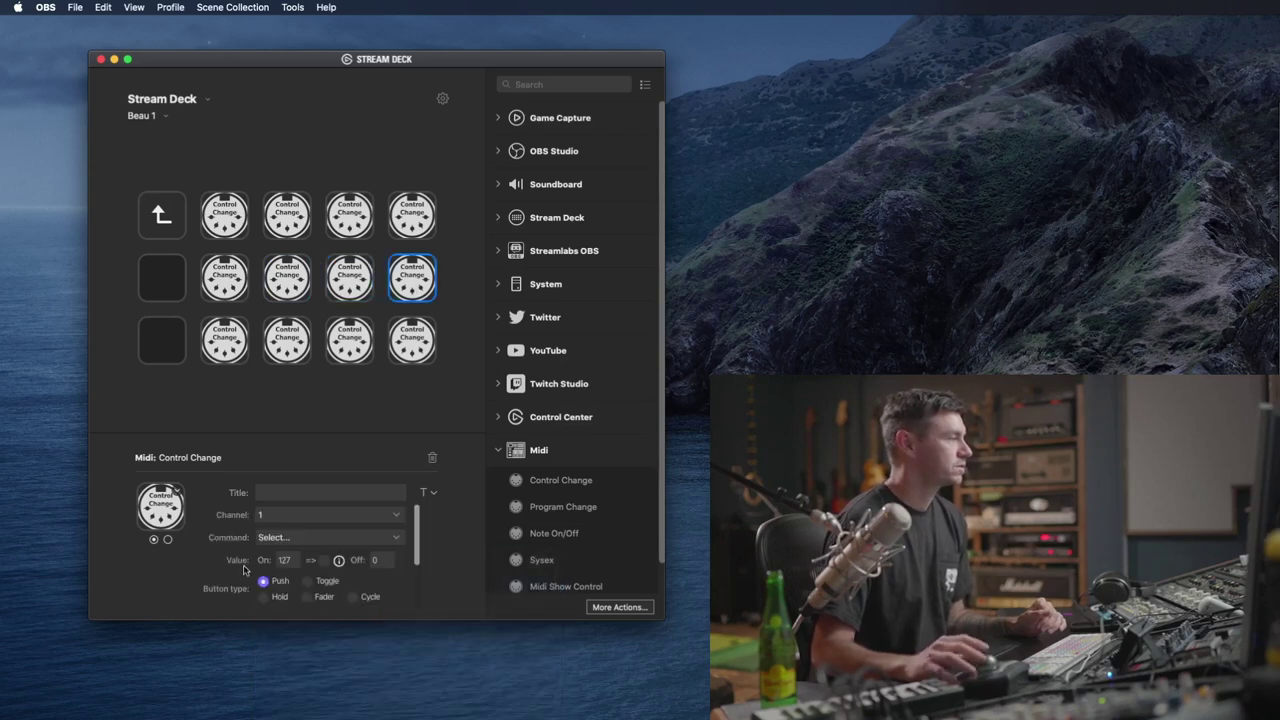
left_click(273, 538)
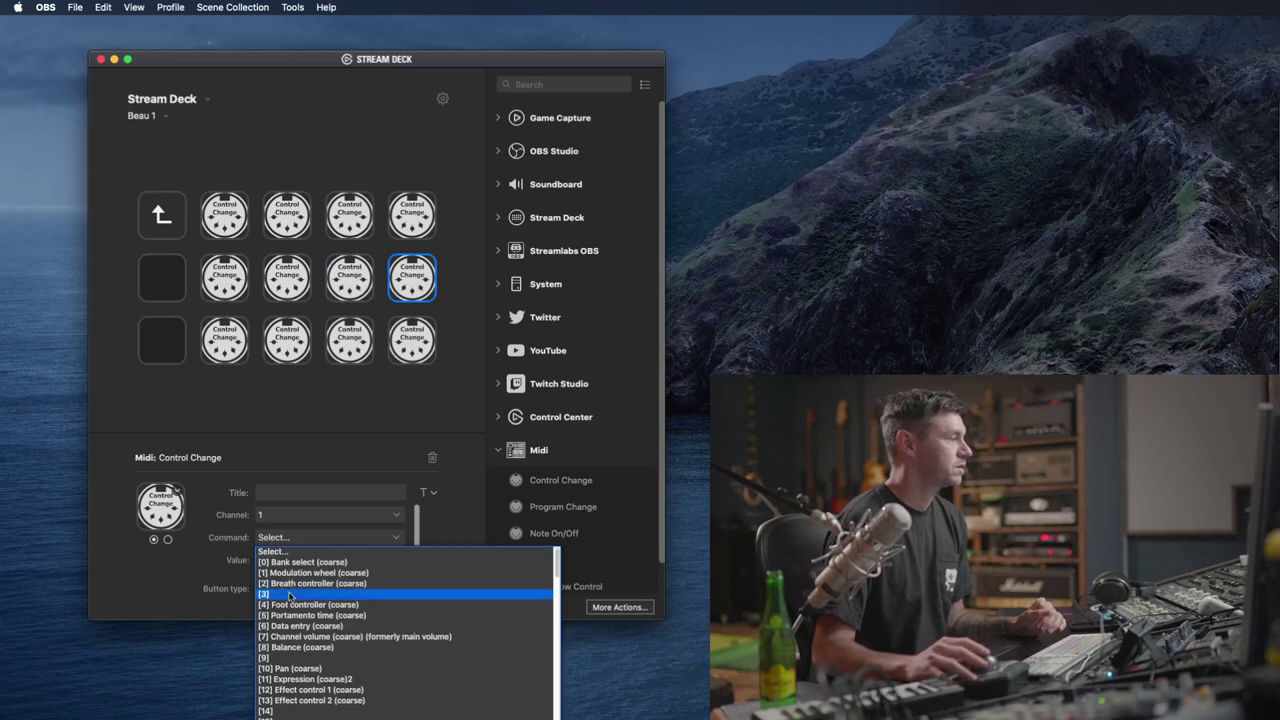
left_click(297, 588)
scroll(297, 588, "down", 3)
left_click(306, 549)
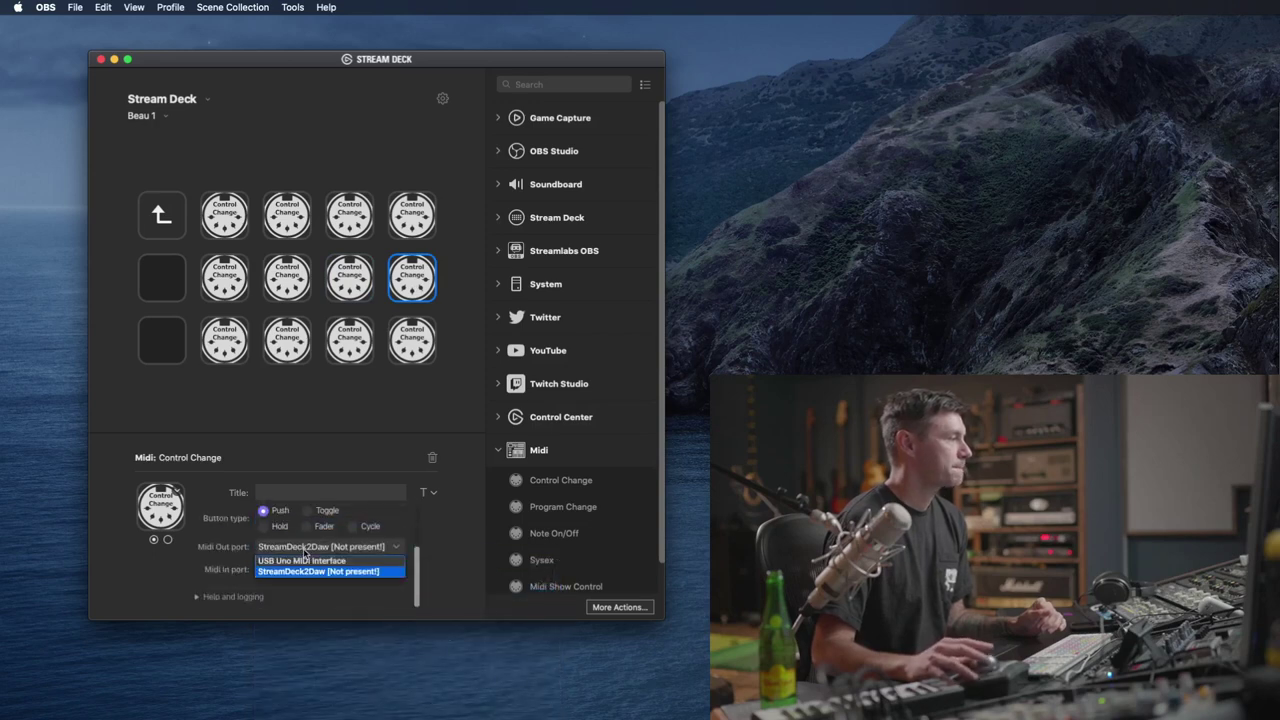
left_click(308, 563)
Step: Configure the third row's first Control Change key with command [4] Foot controller (coarse) and Midi Out port USB Uno MIDI Interface
left_click(226, 345)
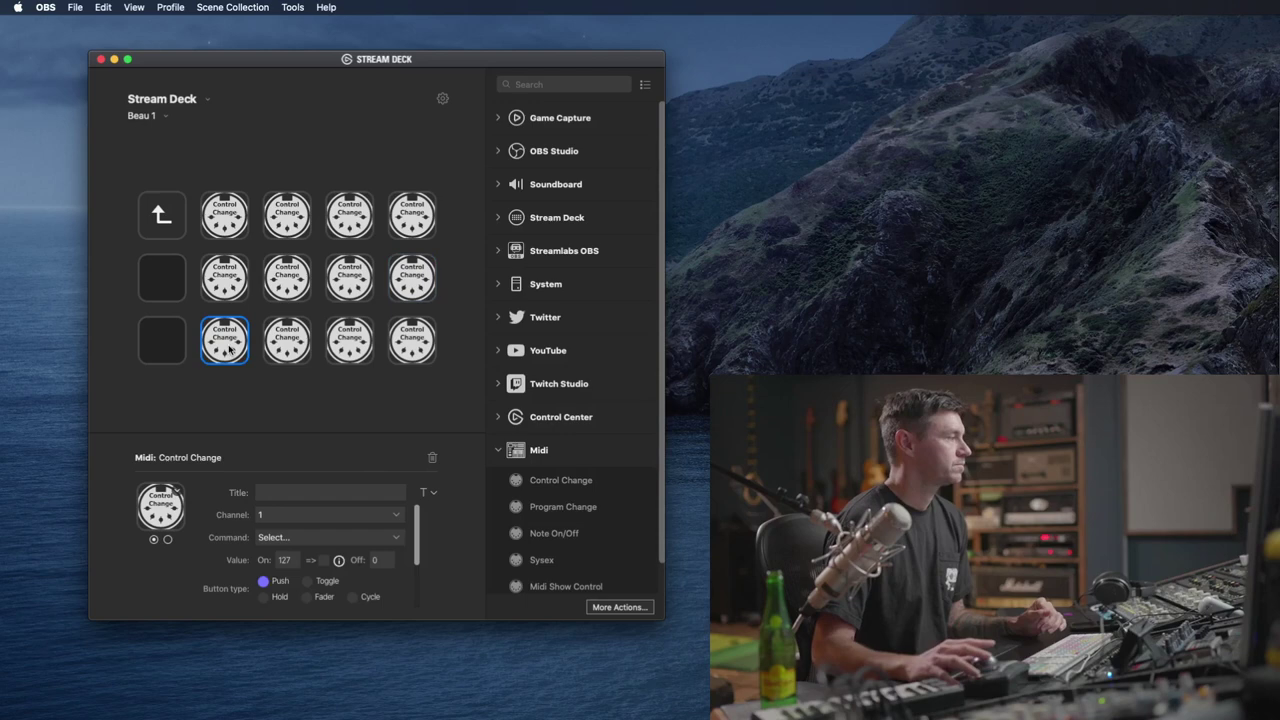
left_click(297, 539)
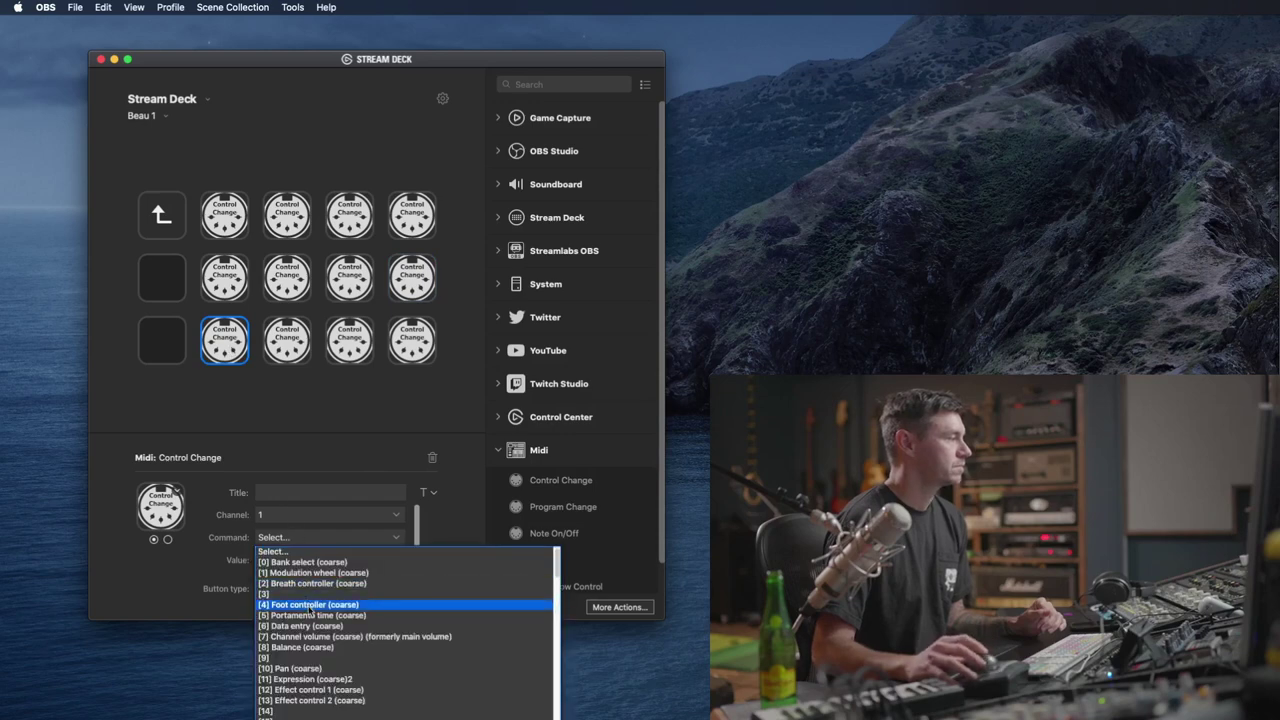
left_click(310, 606)
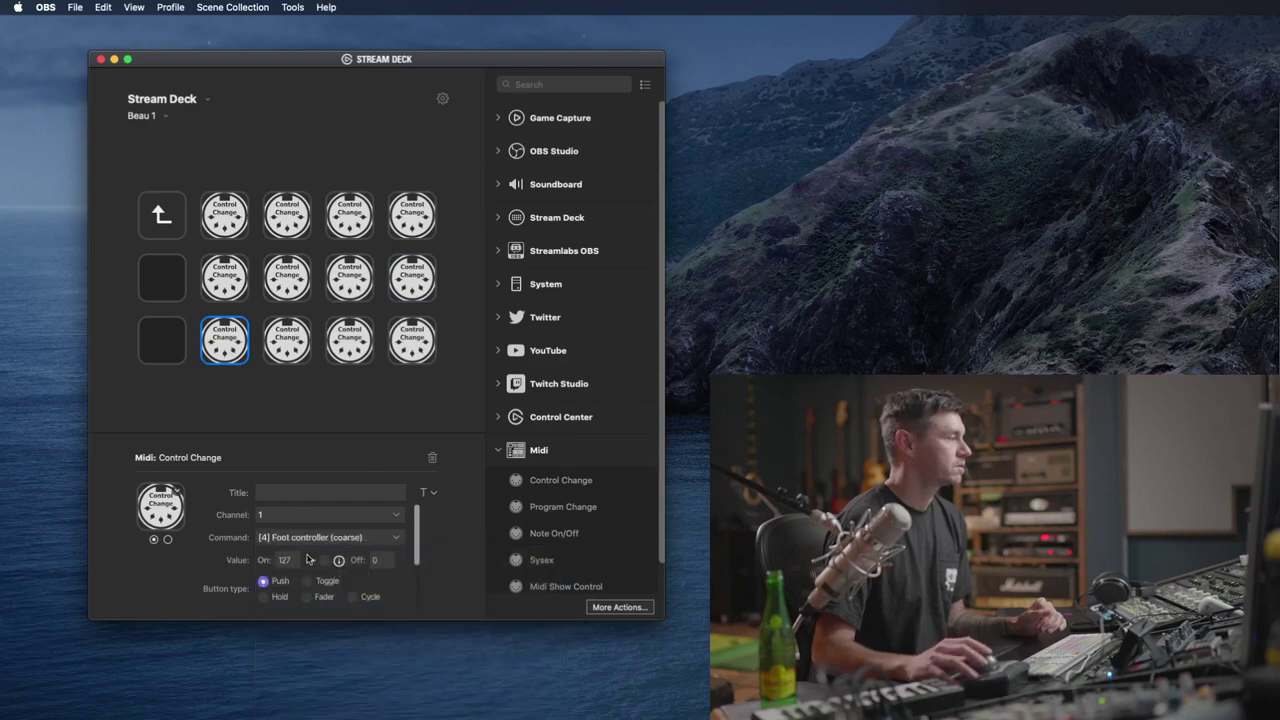
scroll(309, 560, "down", 3)
left_click(303, 546)
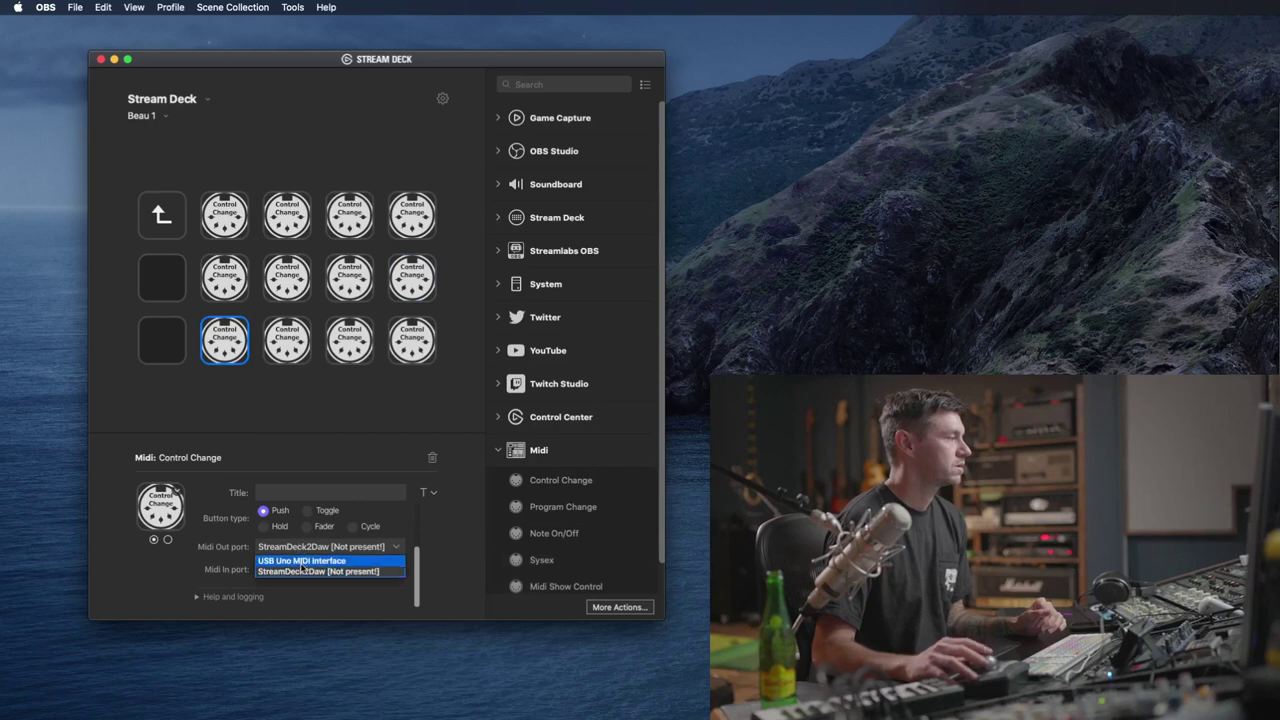
left_click(302, 565)
Step: Configure the third row's second Control Change key with command [5] Portamento time (coarse) and Midi Out port USB Uno MIDI Interface
left_click(285, 338)
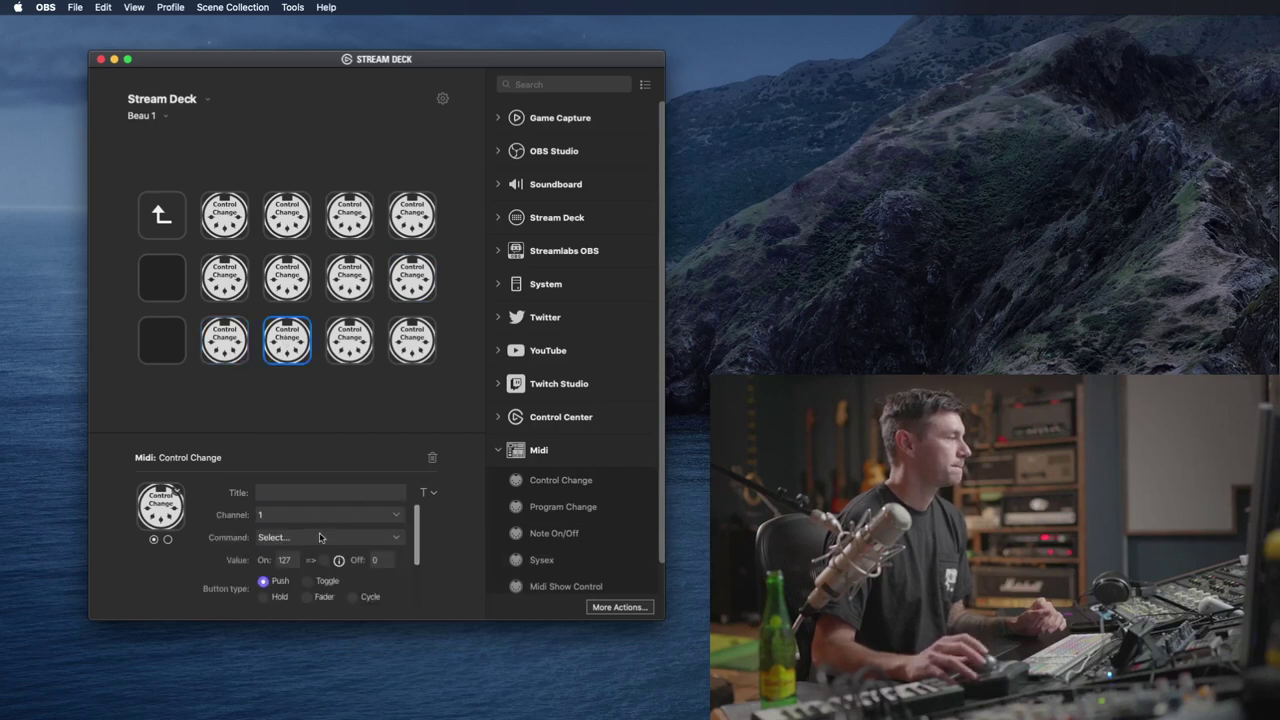
left_click(320, 538)
left_click(326, 616)
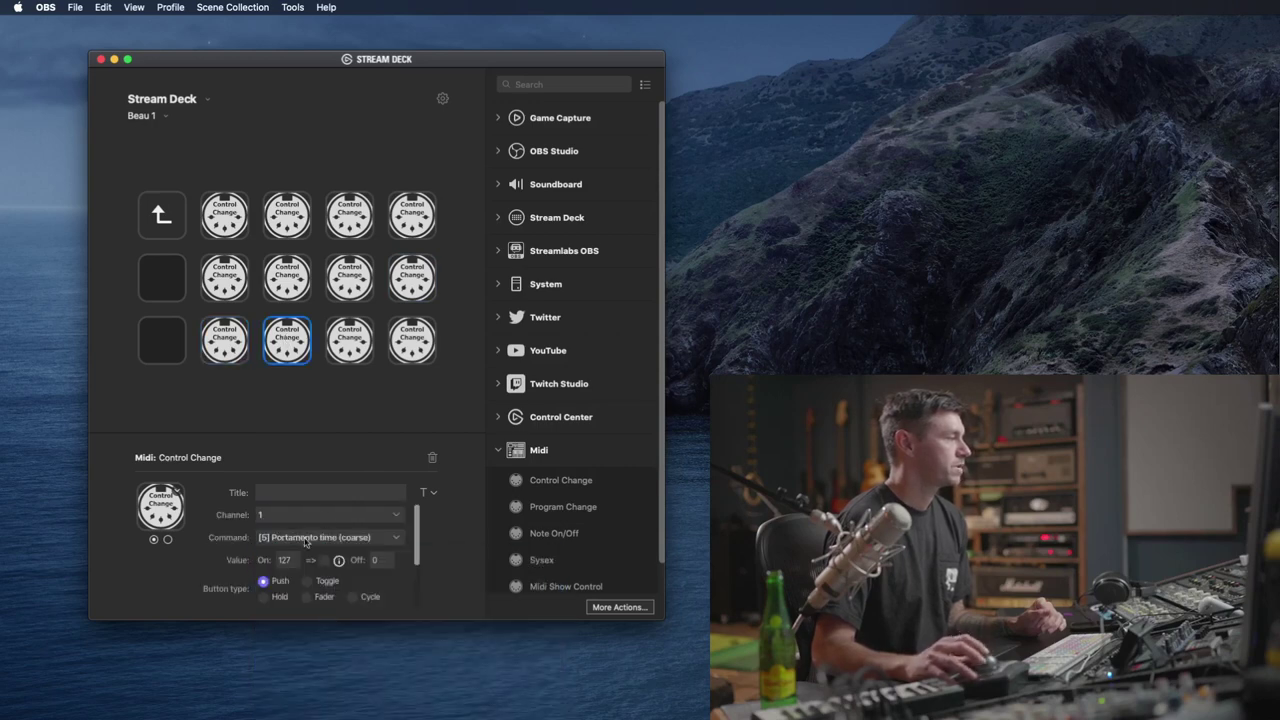
scroll(307, 555, "down", 5)
left_click(316, 547)
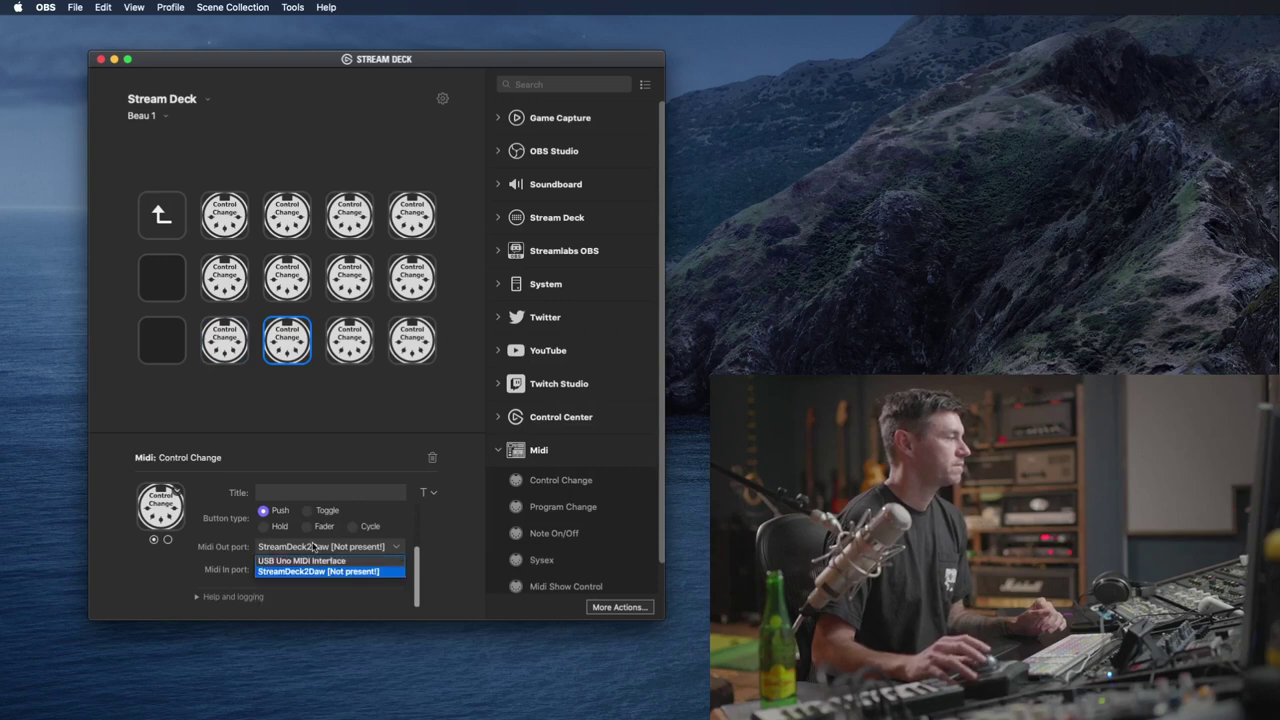
left_click(315, 558)
Step: Configure the third row's third Control Change key with command [6] Data entry (coarse) and Midi Out port USB Uno MIDI Interface
left_click(349, 345)
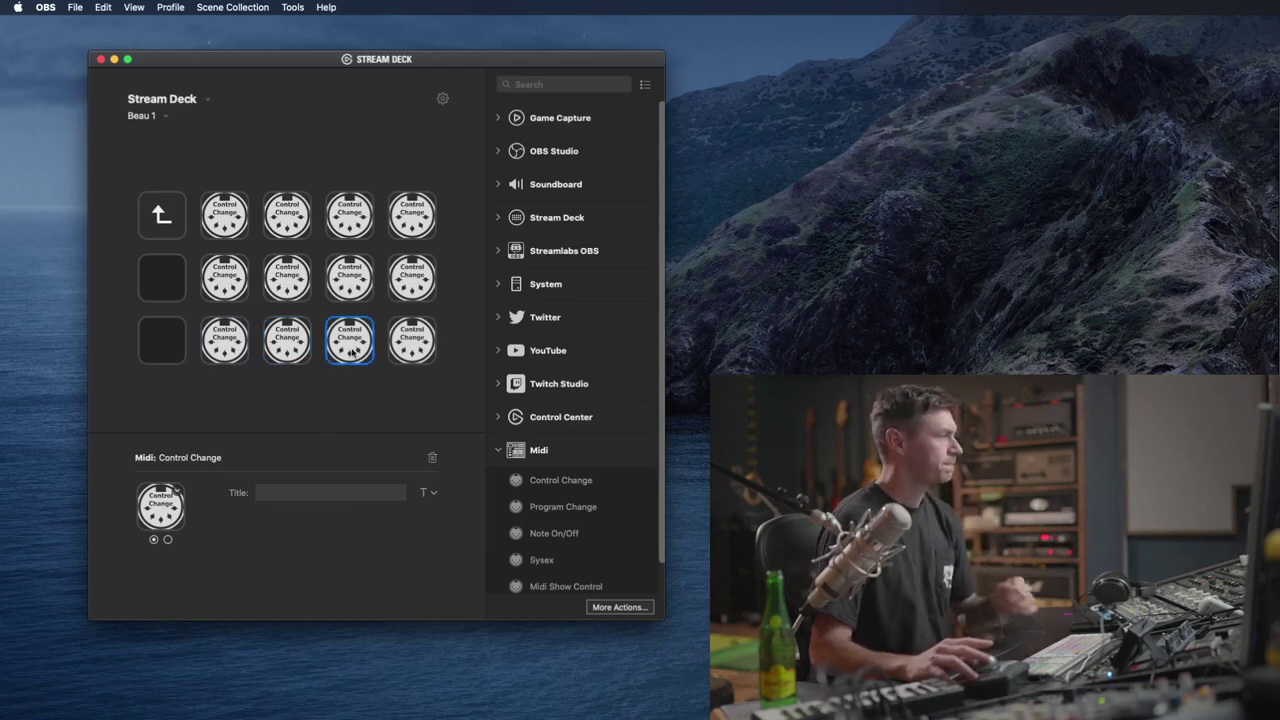
left_click(300, 540)
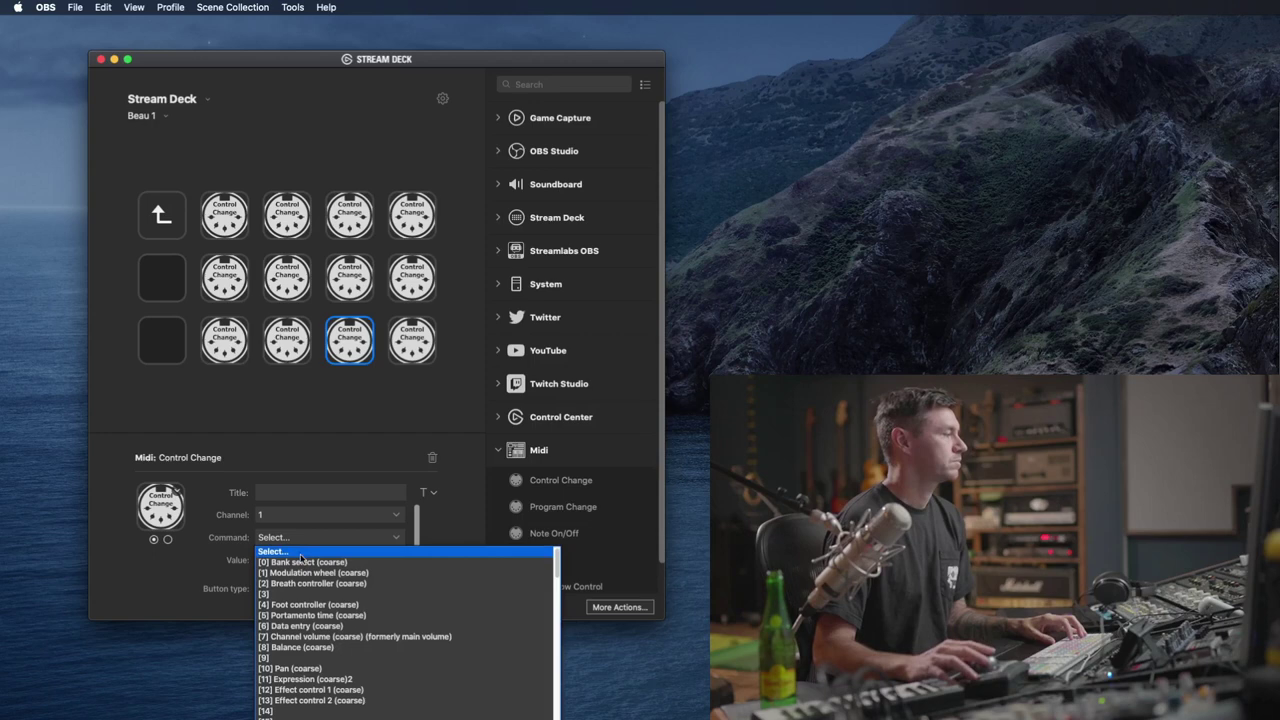
left_click(308, 627)
scroll(305, 577, "down", 3)
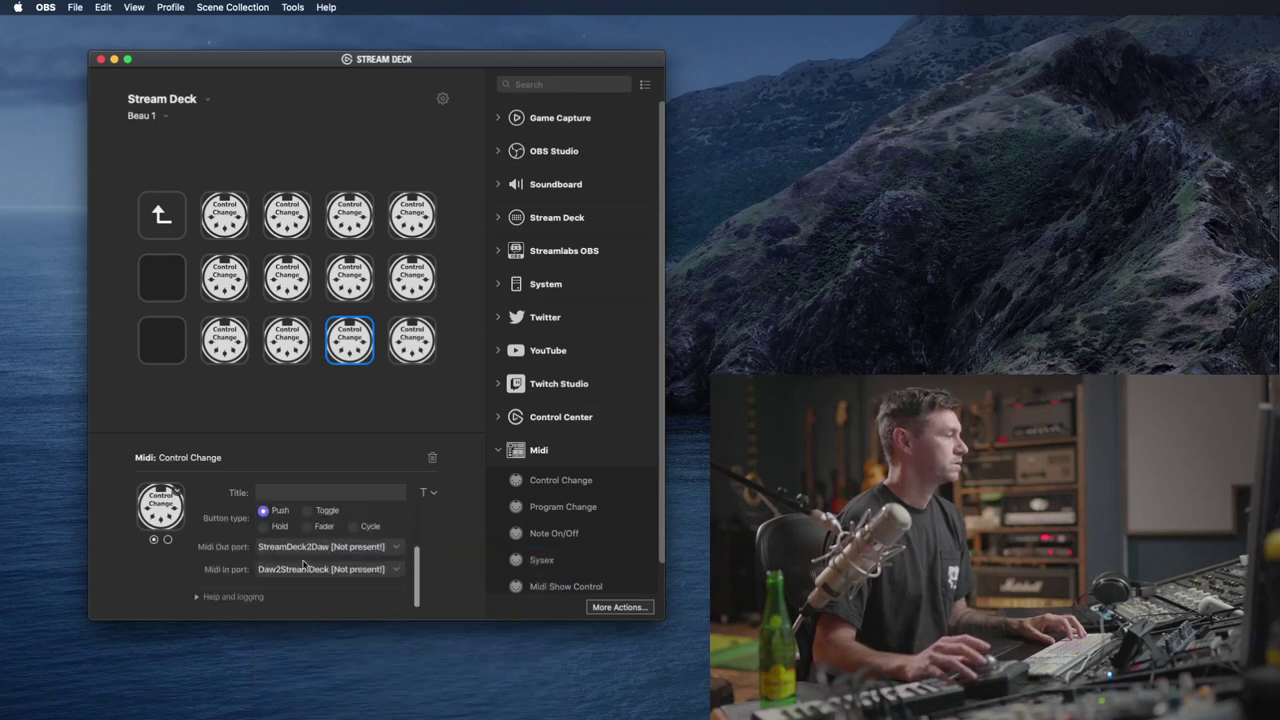
left_click(305, 548)
left_click(305, 560)
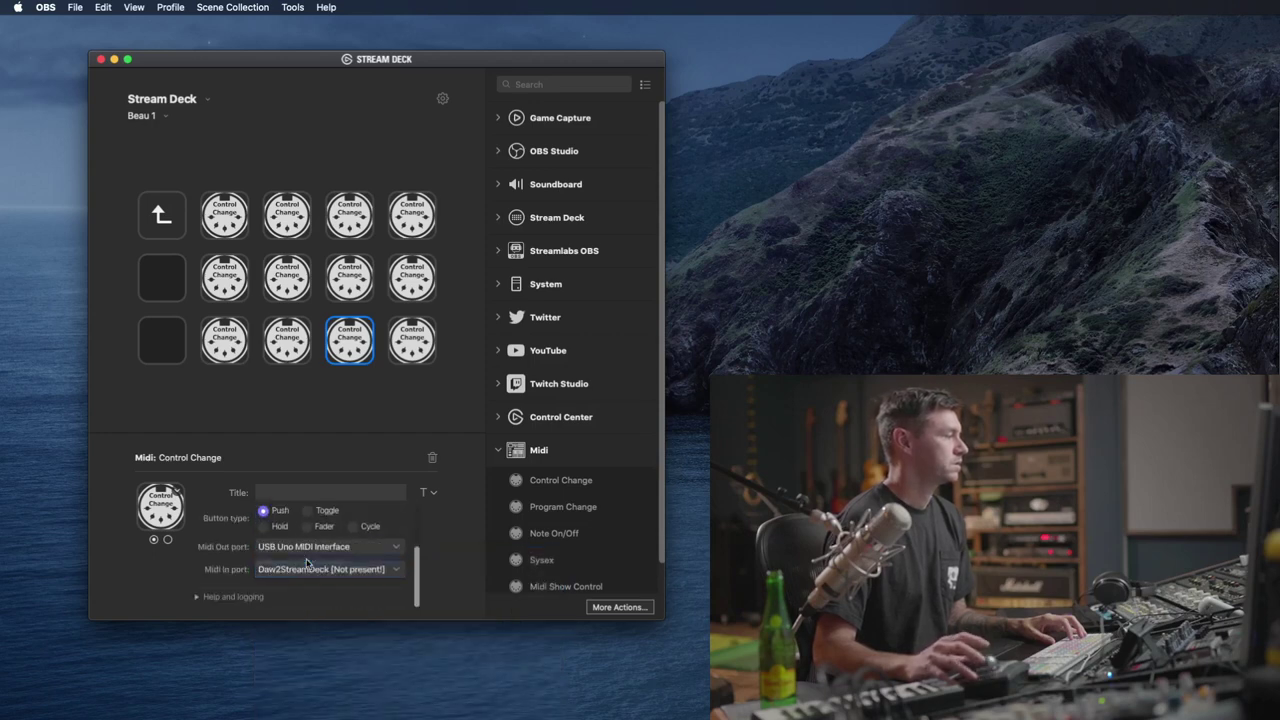
Step: Set the third row's last key to command [7] Channel volume (coarse) (formerly main volume) and Midi Out port USB Uno MIDI Interface
left_click(414, 352)
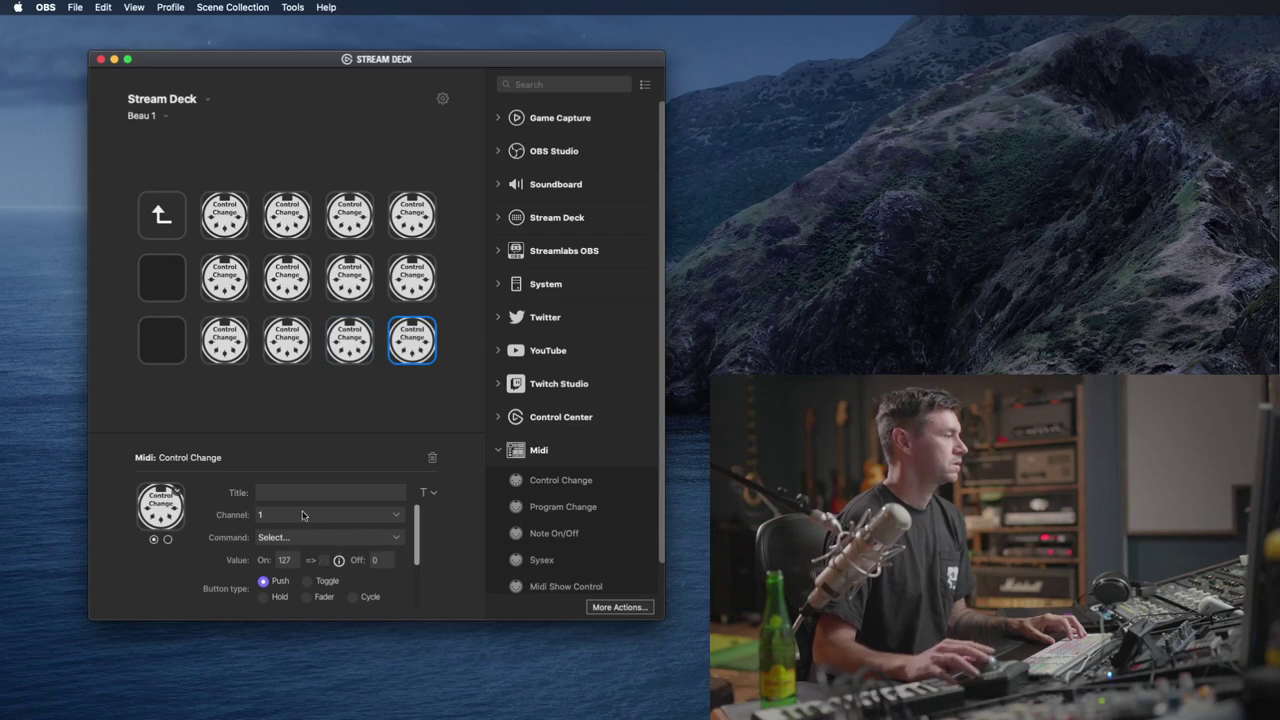
left_click(304, 537)
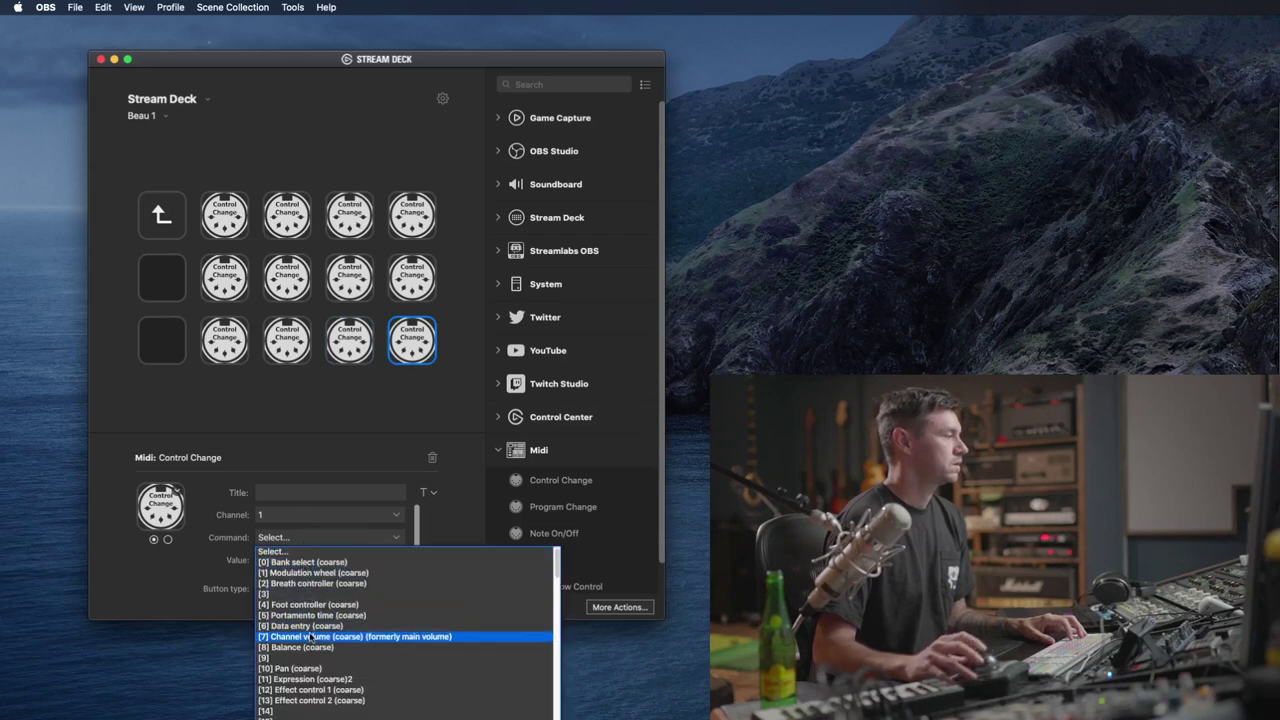
left_click(310, 636)
scroll(306, 558, "down", 3)
left_click(305, 548)
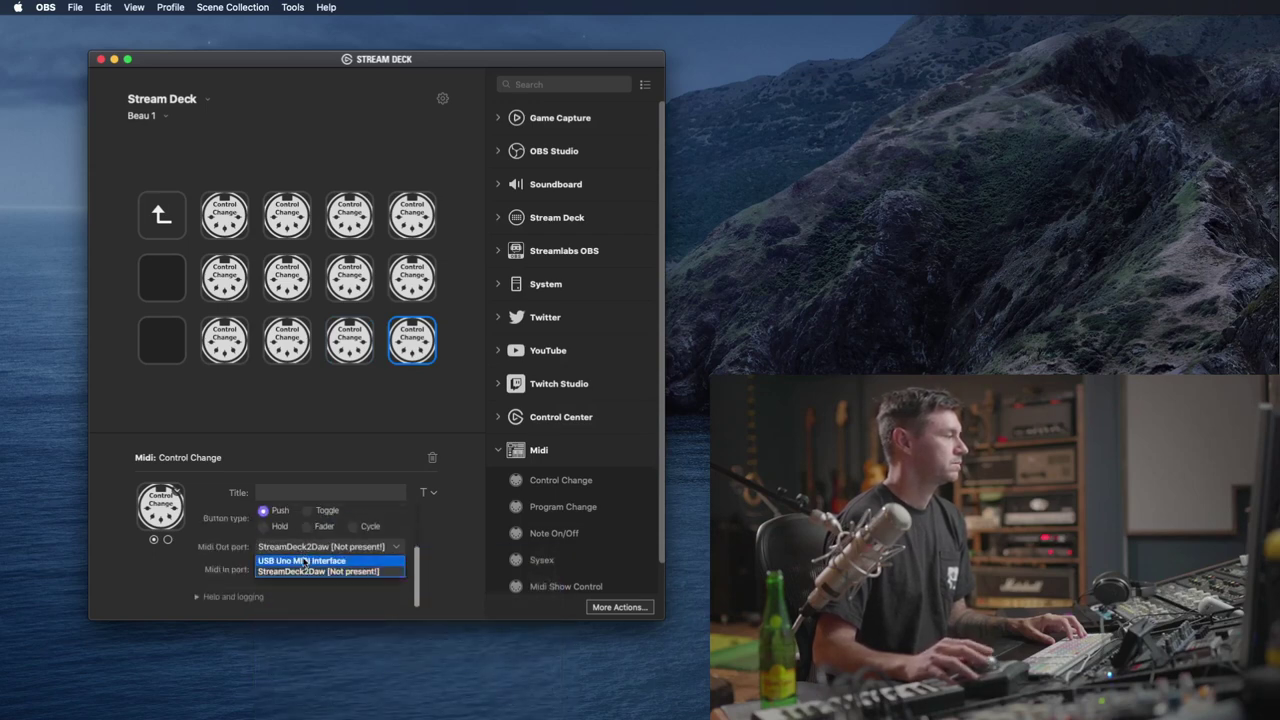
left_click(305, 561)
Step: Configure the first row's first Control Change key with command [8] Balance (coarse) and Midi Out port USB Uno MIDI Interface
left_click(224, 215)
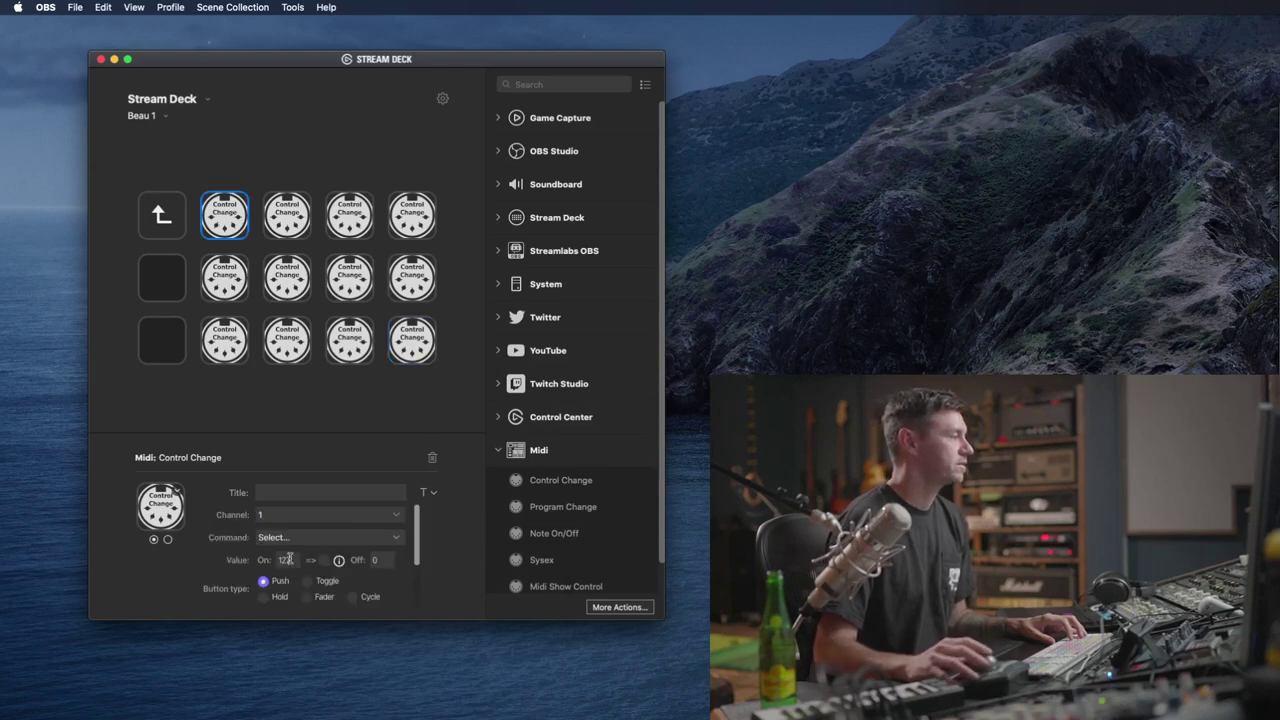
left_click(291, 537)
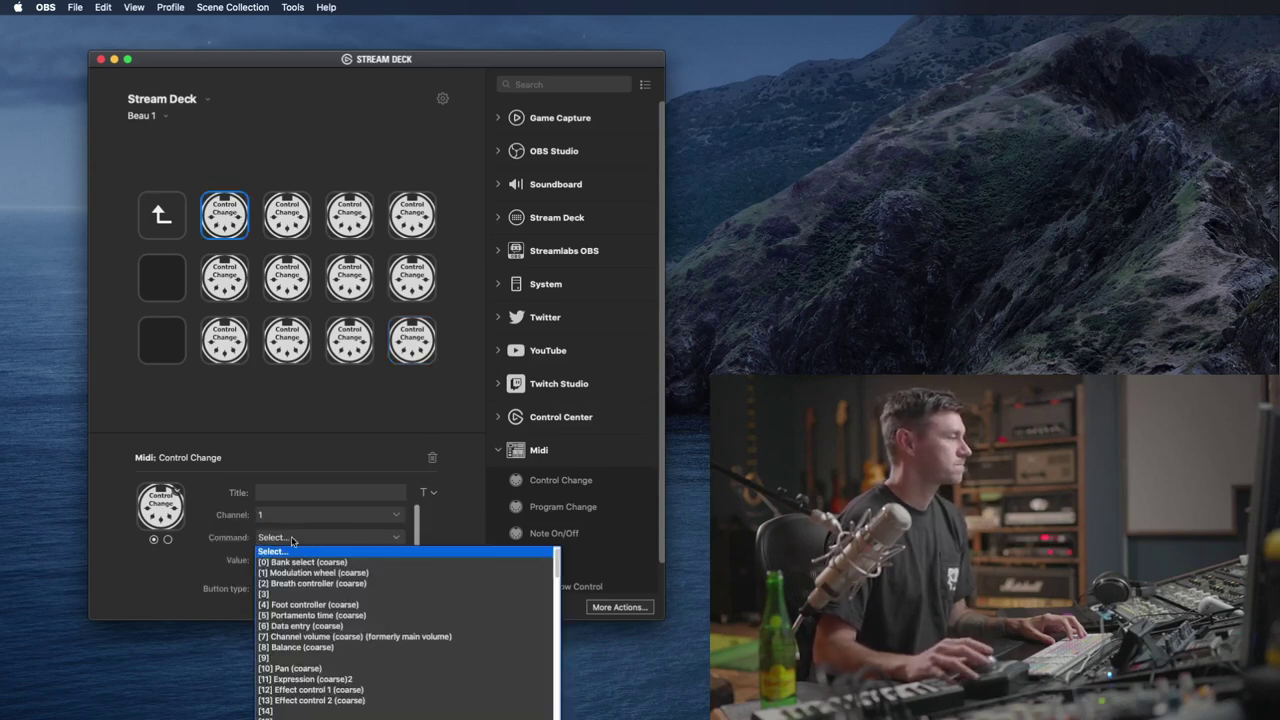
left_click(305, 647)
scroll(298, 555, "down", 3)
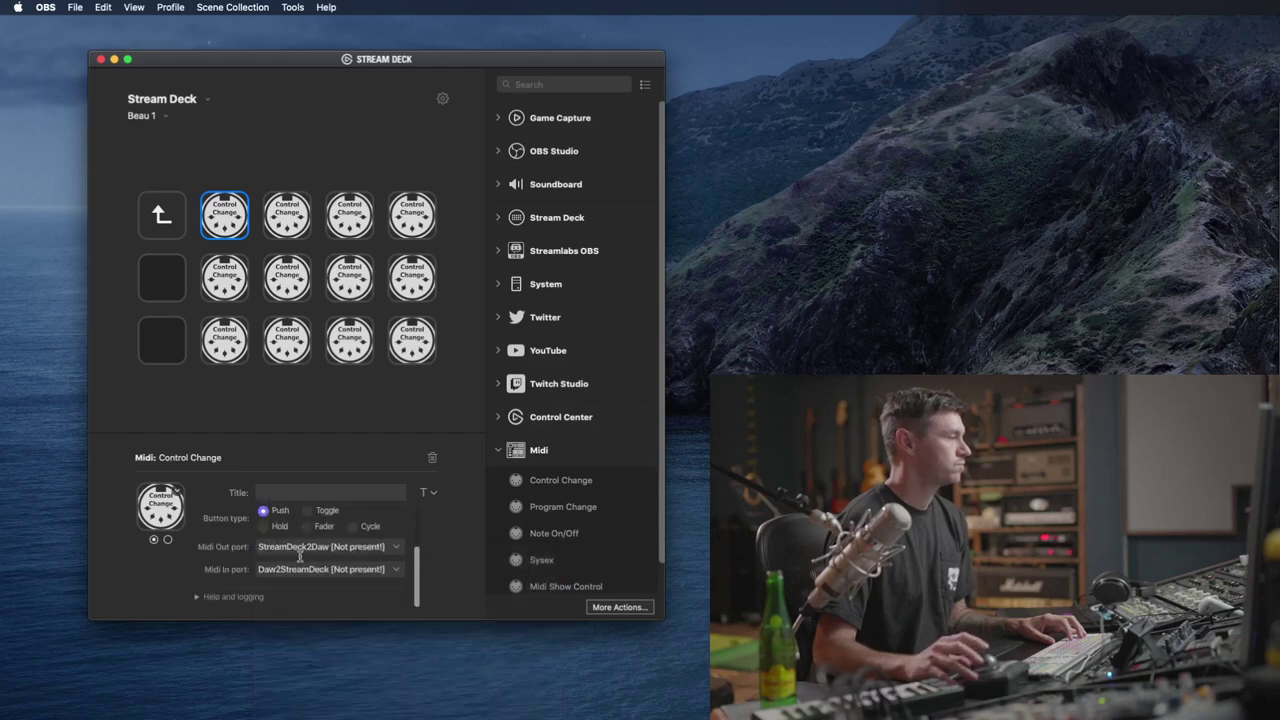
left_click(300, 566)
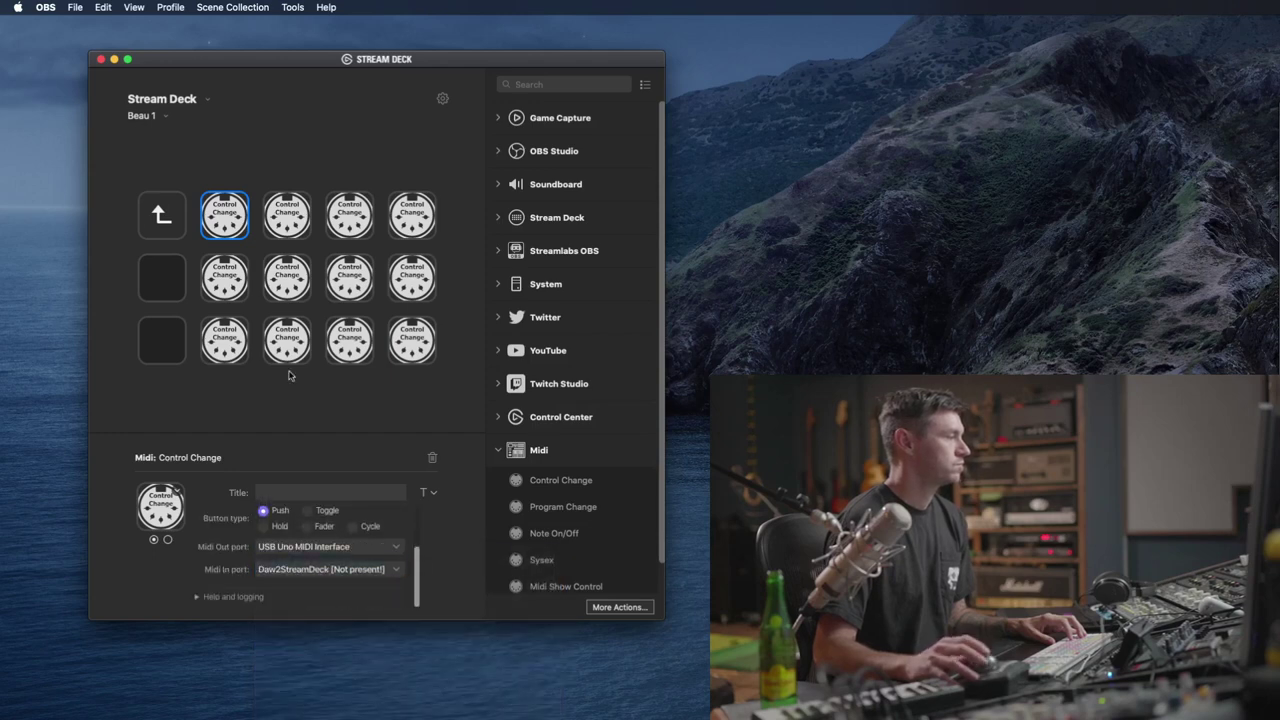
Step: Configure the first row's second Control Change key with command [9] and Midi Out port USB Uno MIDI Interface
left_click(289, 230)
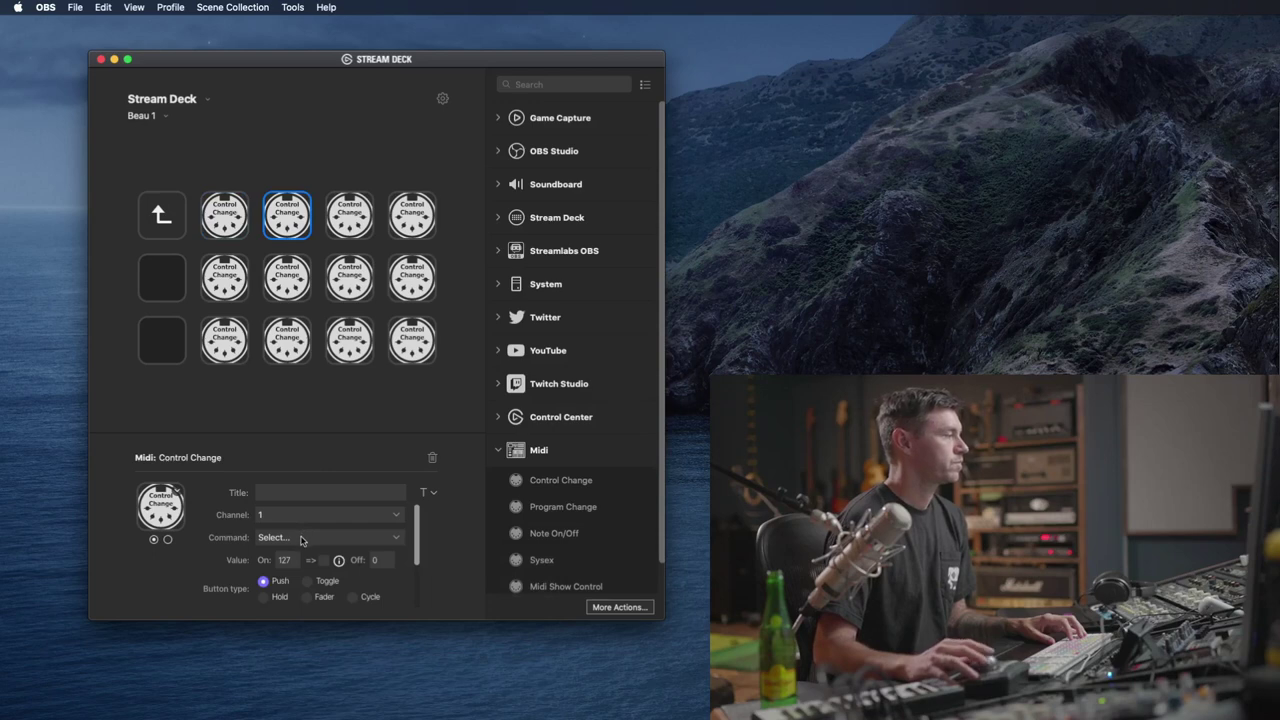
left_click(301, 539)
left_click(306, 659)
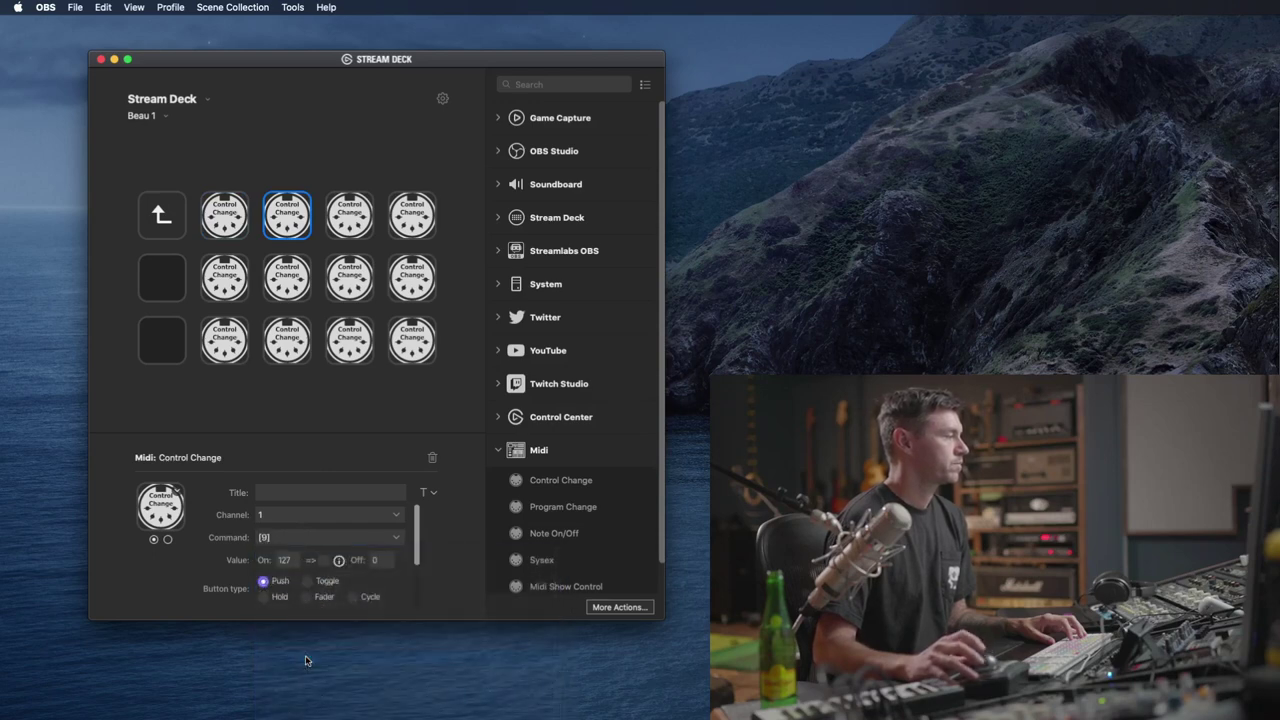
scroll(312, 600, "down", 3)
left_click(312, 553)
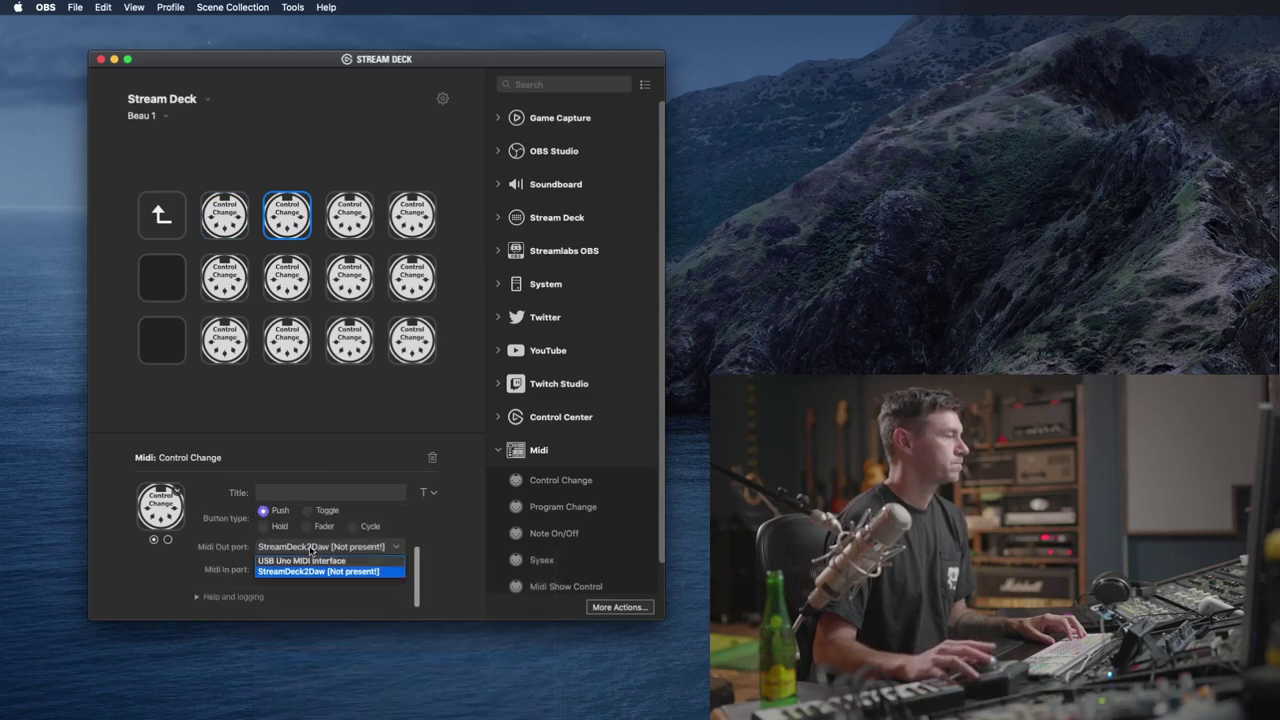
left_click(318, 563)
Step: Configure the first row's third Control Change key with command [10] Pan (coarse) and Midi Out port USB Uno MIDI Interface
left_click(355, 218)
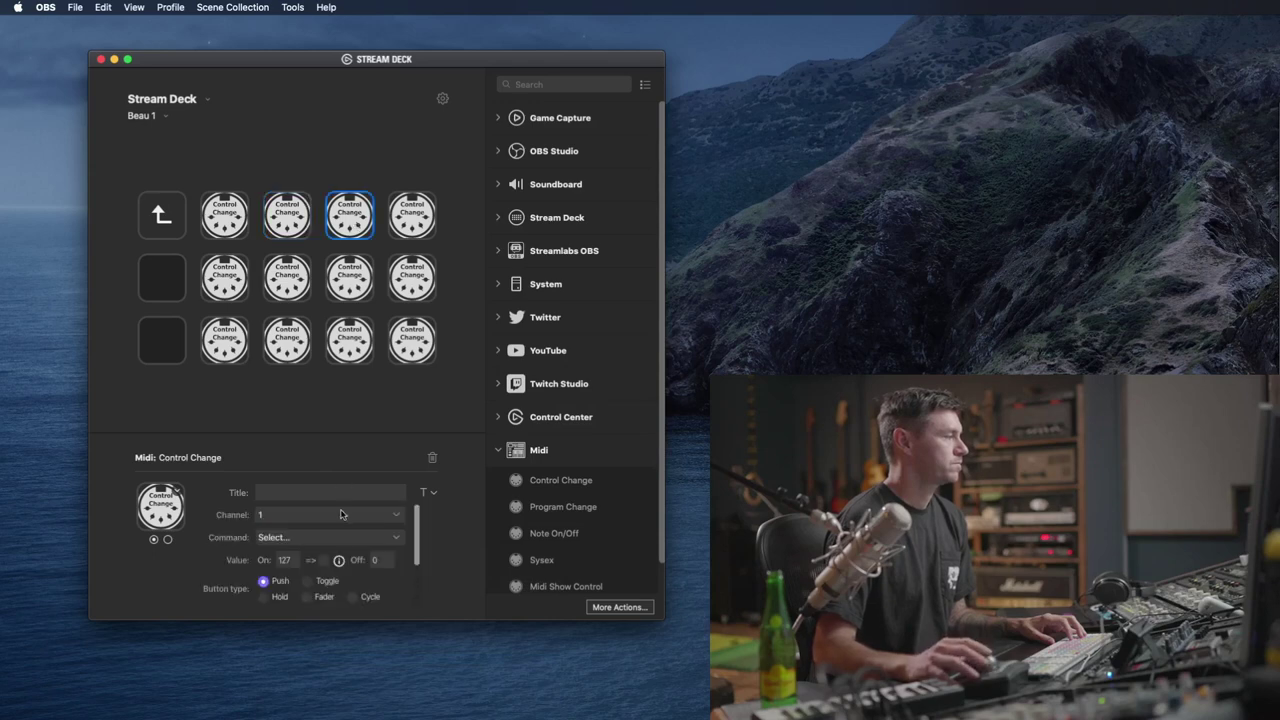
left_click(310, 537)
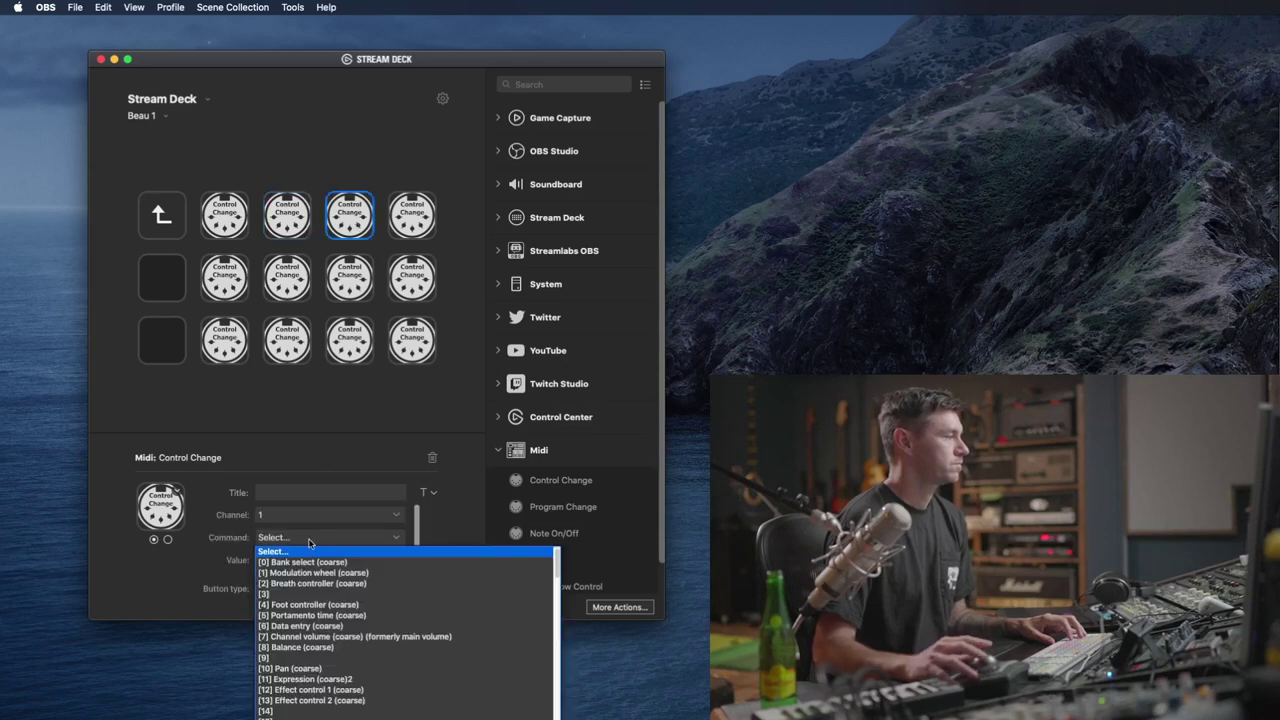
left_click(311, 659)
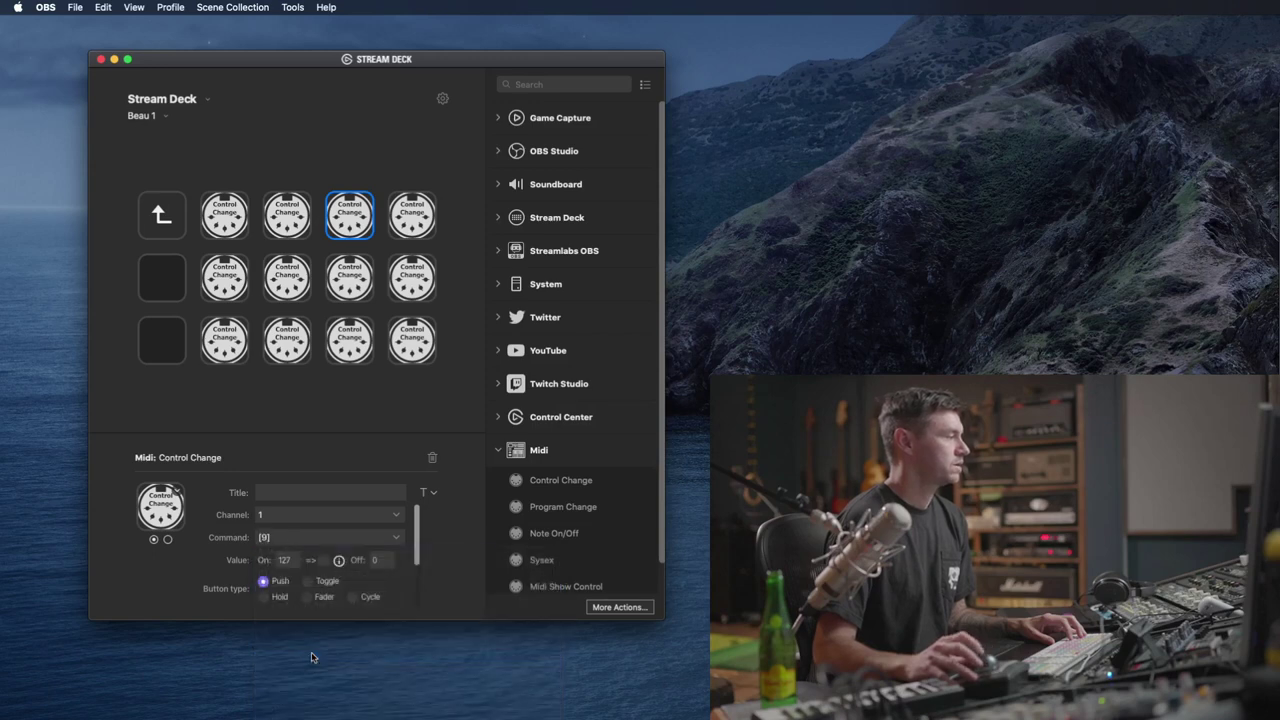
left_click(307, 537)
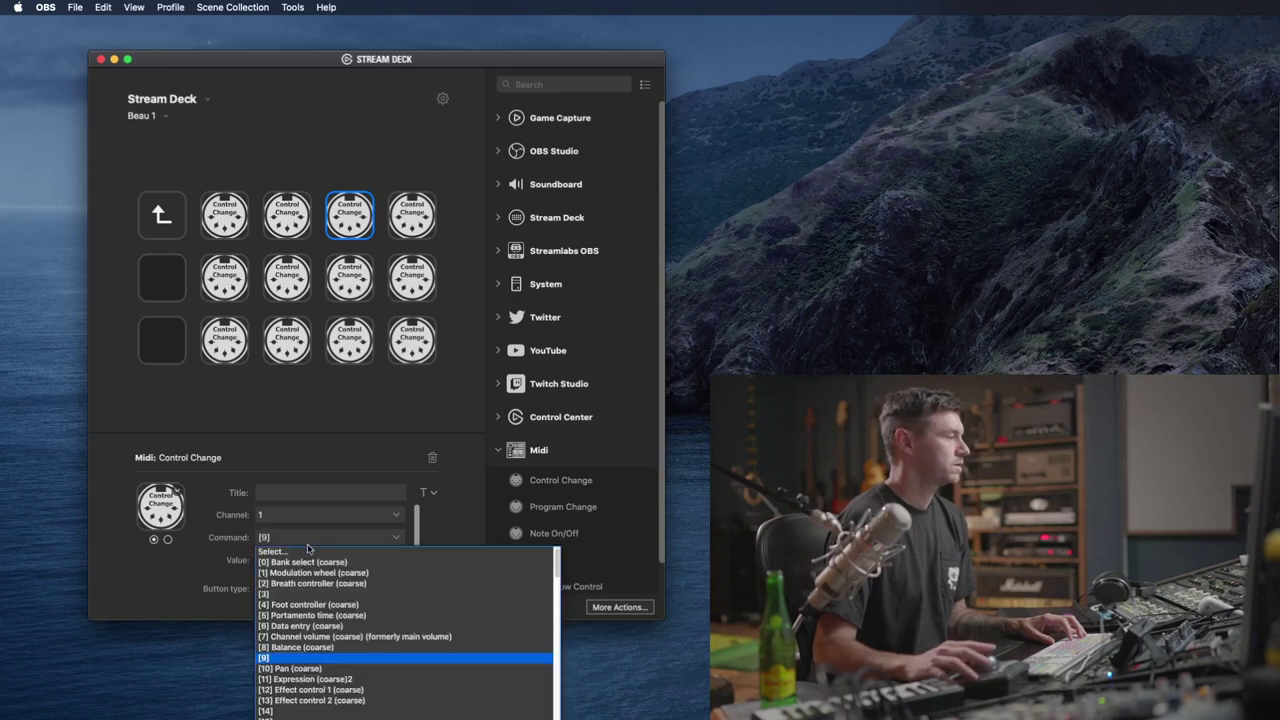
left_click(312, 668)
scroll(313, 552, "down", 3)
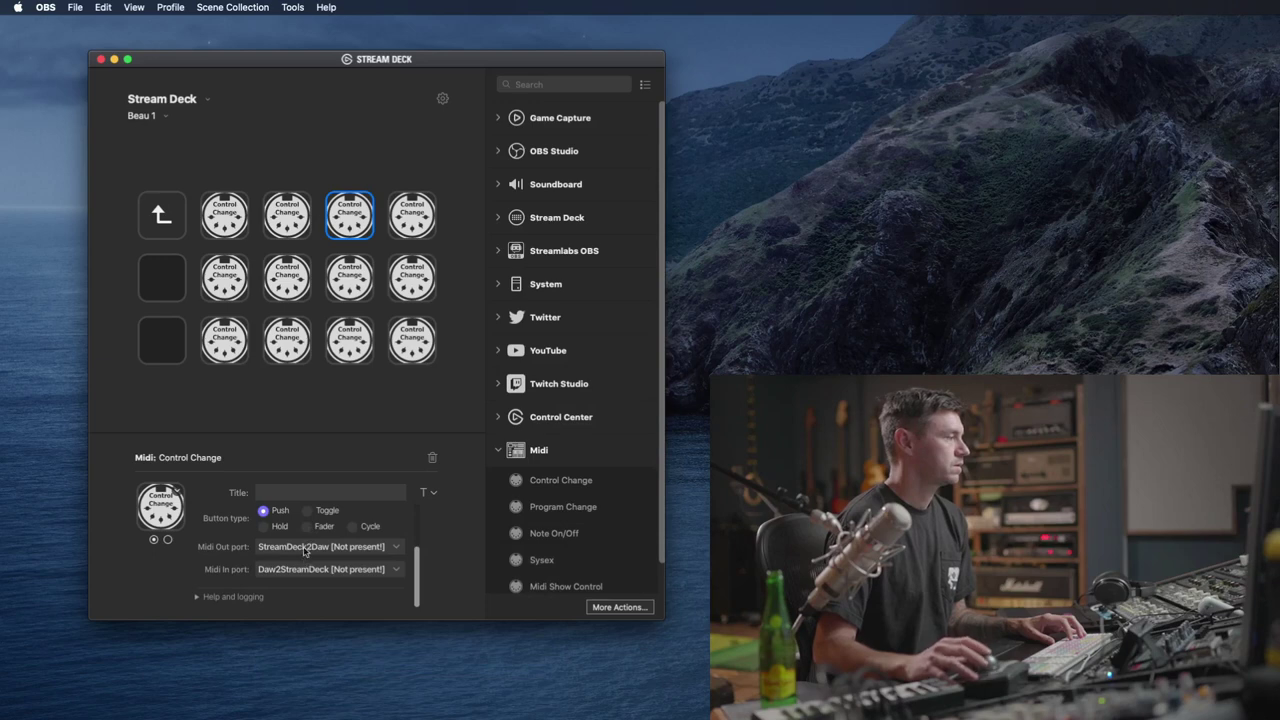
left_click(305, 549)
left_click(302, 557)
Step: Configure the first row's last Control Change key with command [11] Expression (coarse)2 and Midi Out port USB Uno MIDI Interface
left_click(400, 220)
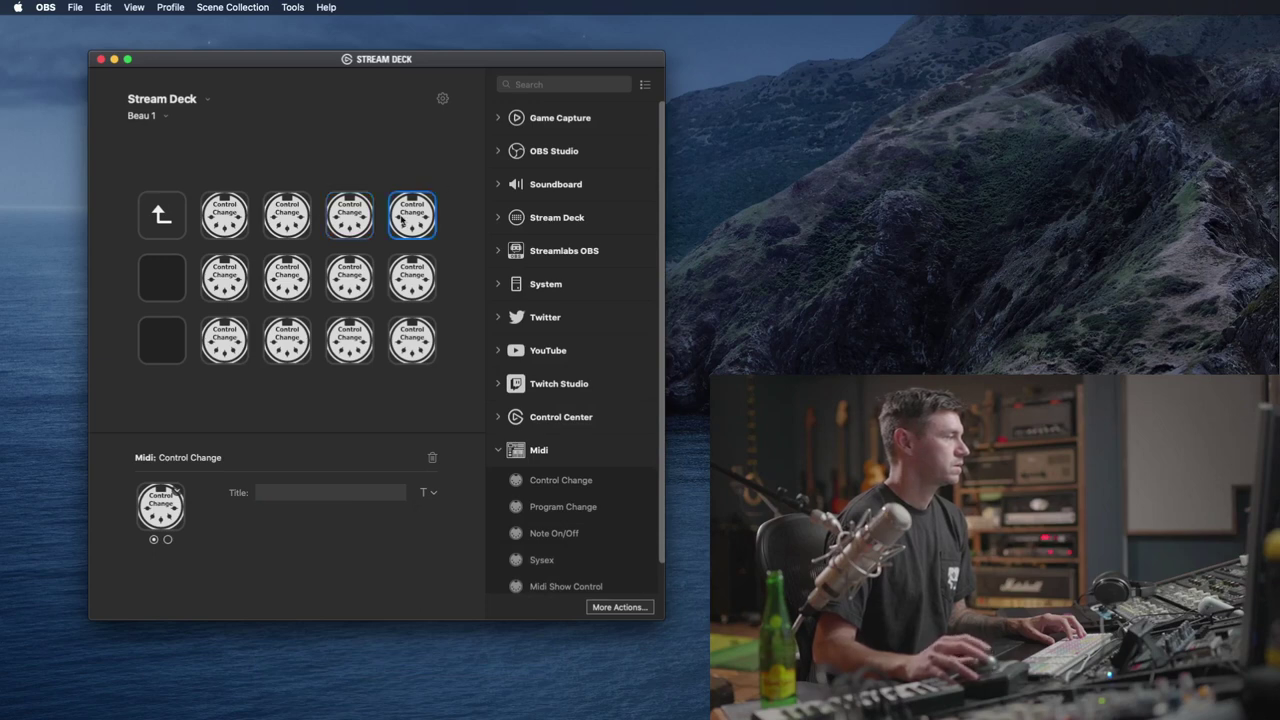
left_click(326, 539)
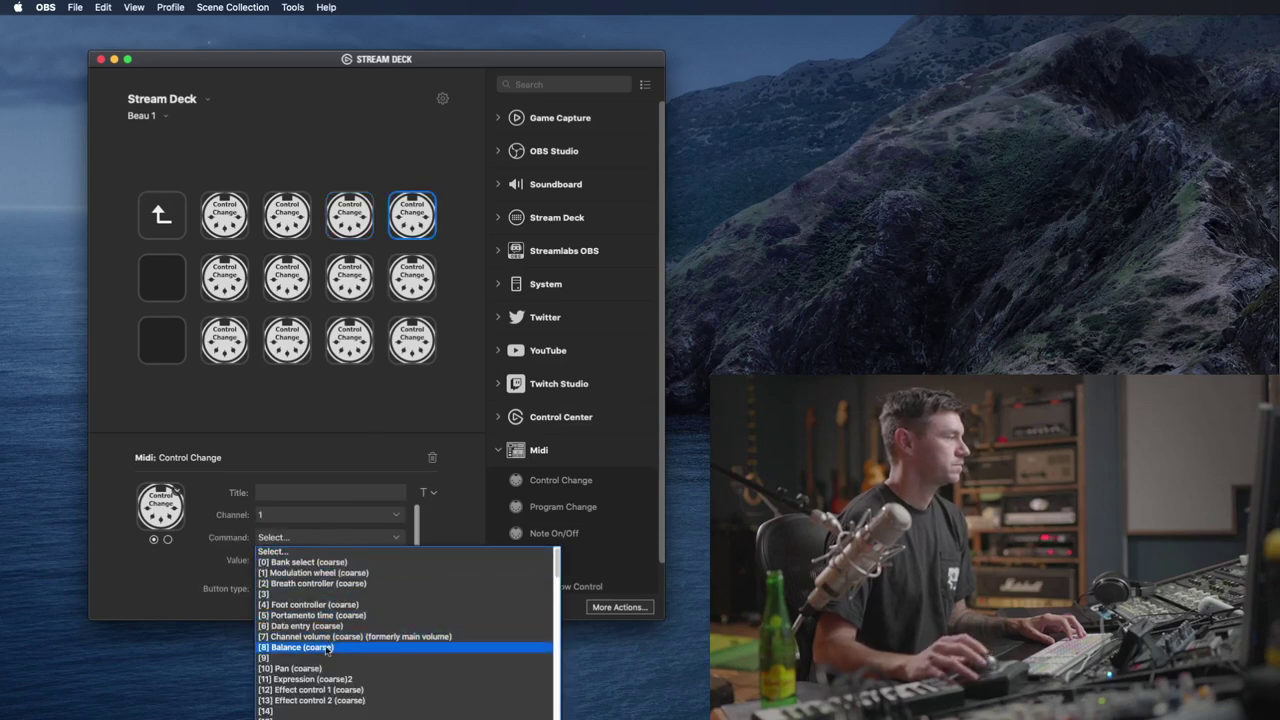
left_click(326, 680)
scroll(308, 572, "down", 3)
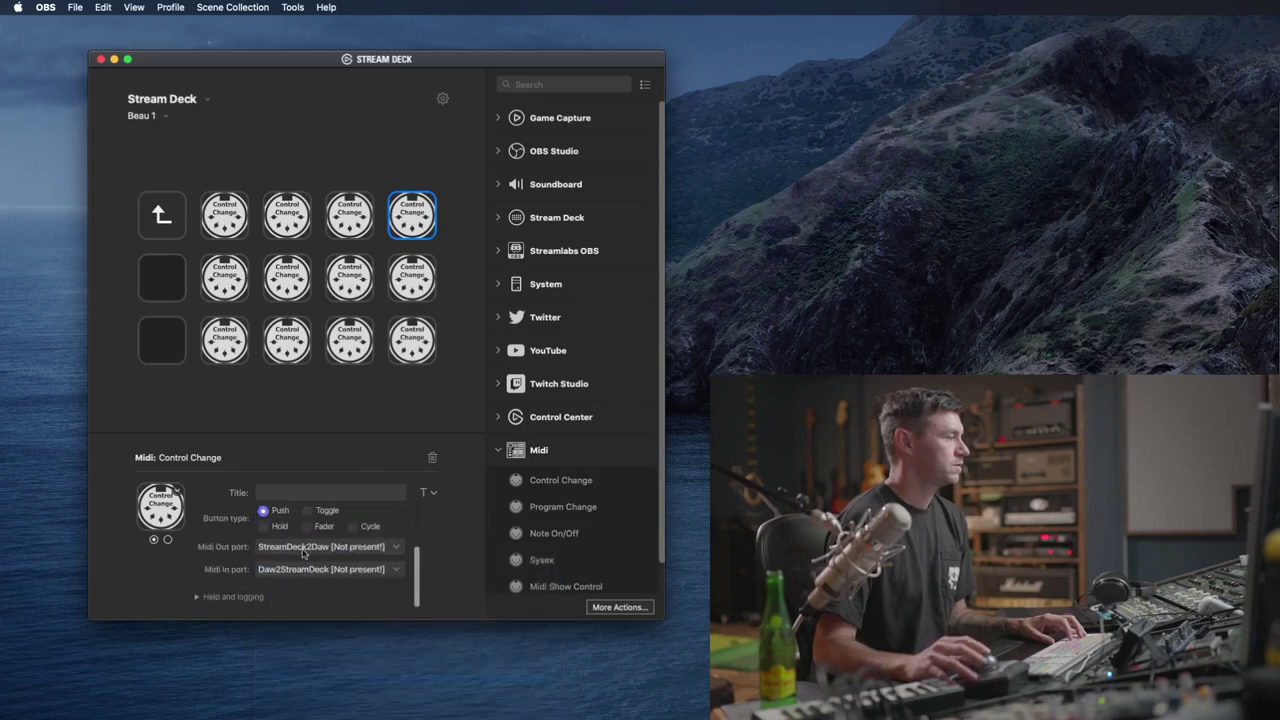
left_click(303, 550)
left_click(305, 561)
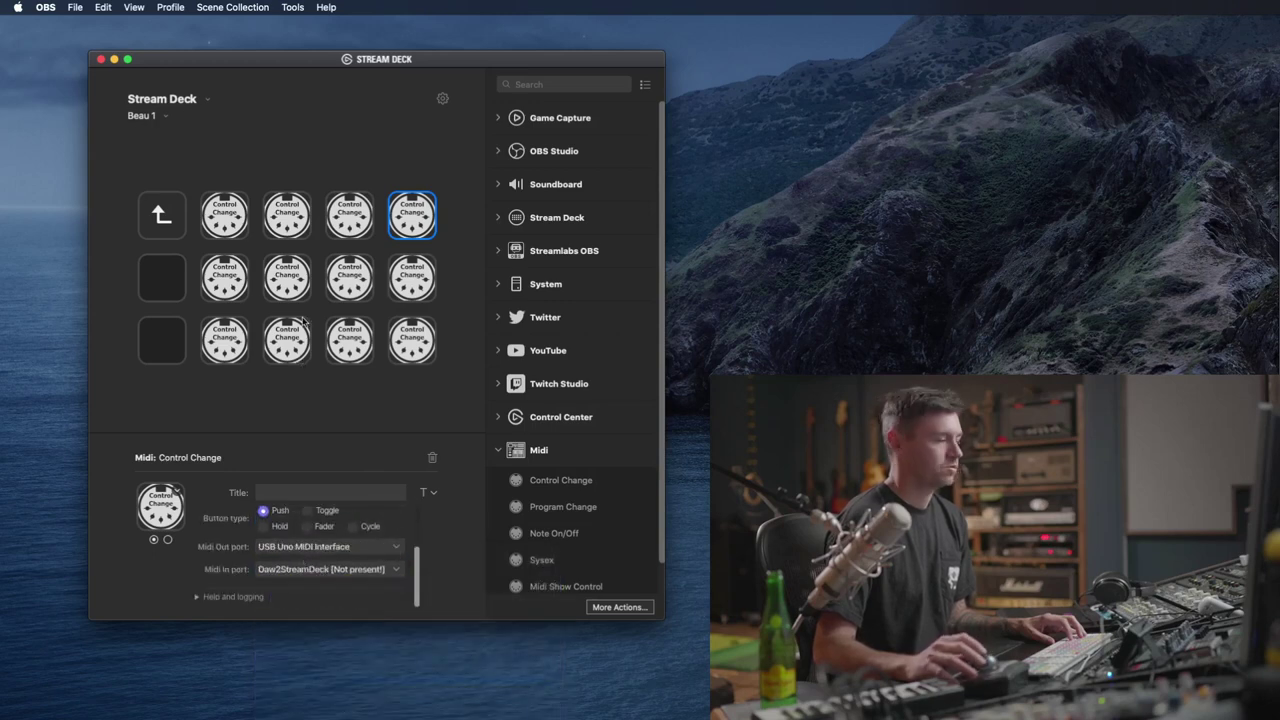
Step: Start creating a new icon for the first row's first Control Change key in Elgato's Key Creator and move the browser window aside
left_click(228, 215)
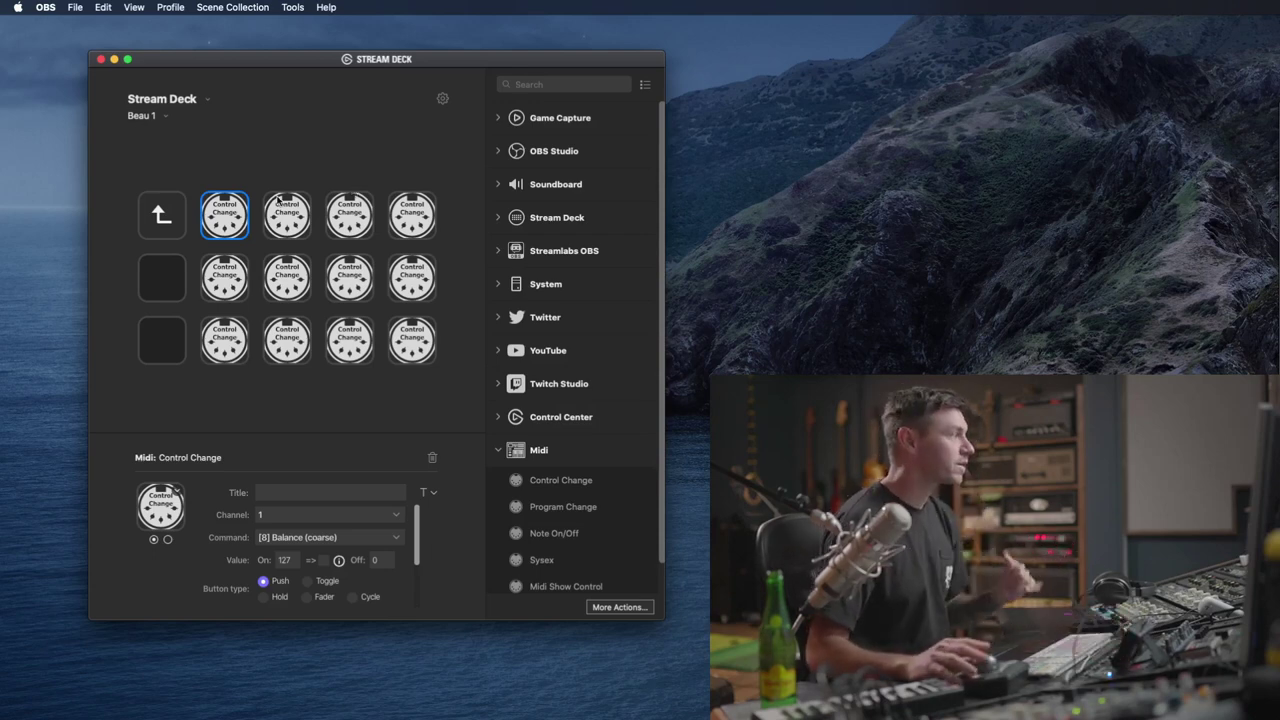
left_click(179, 489)
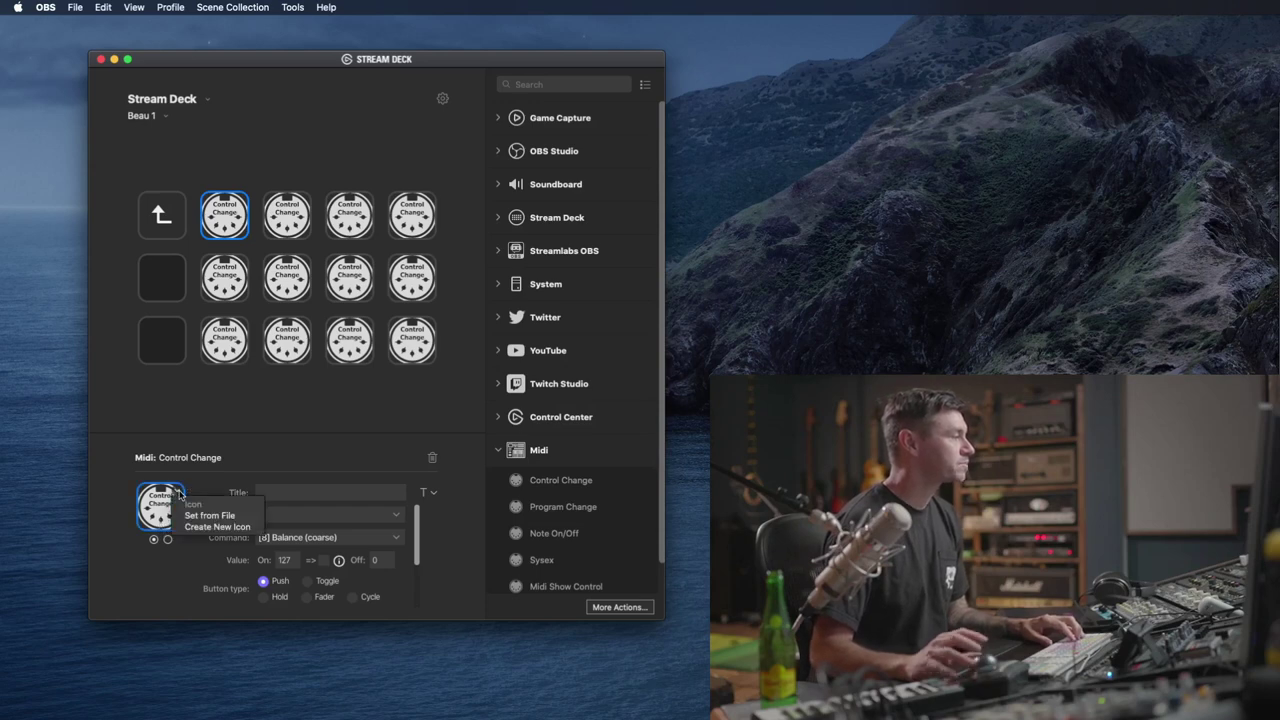
left_click(210, 527)
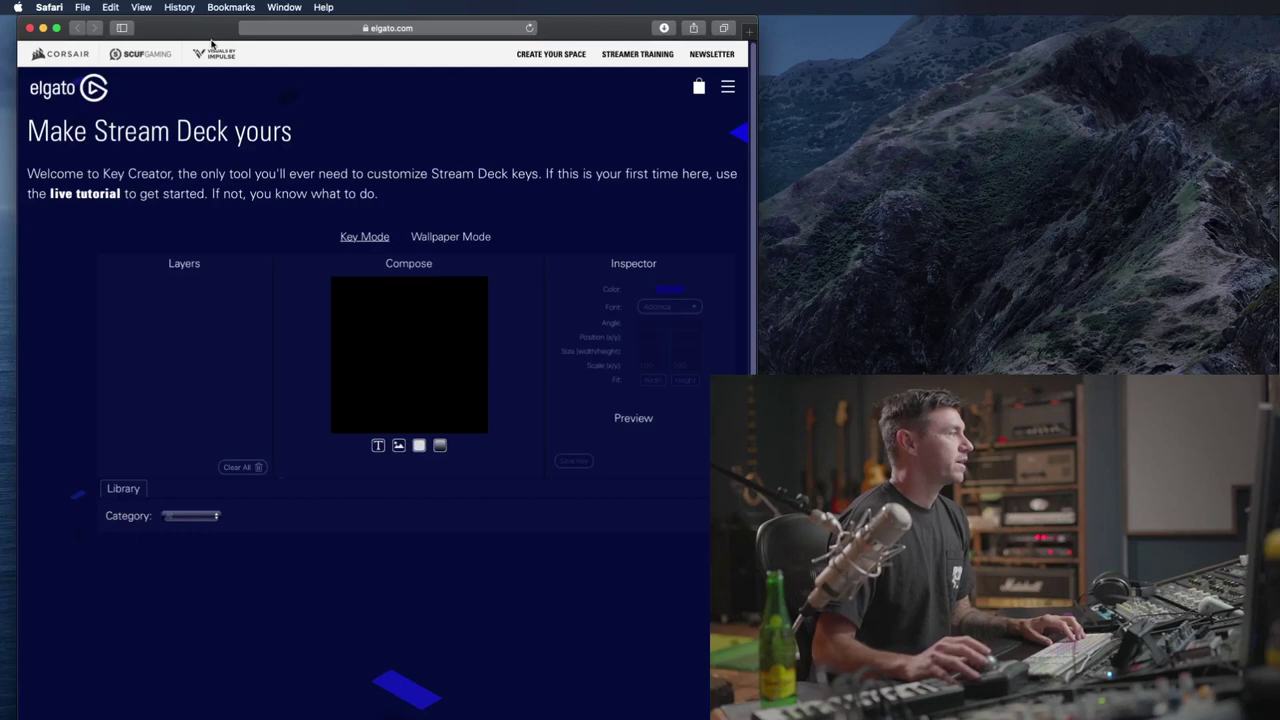
left_click_drag(212, 44, 391, 16)
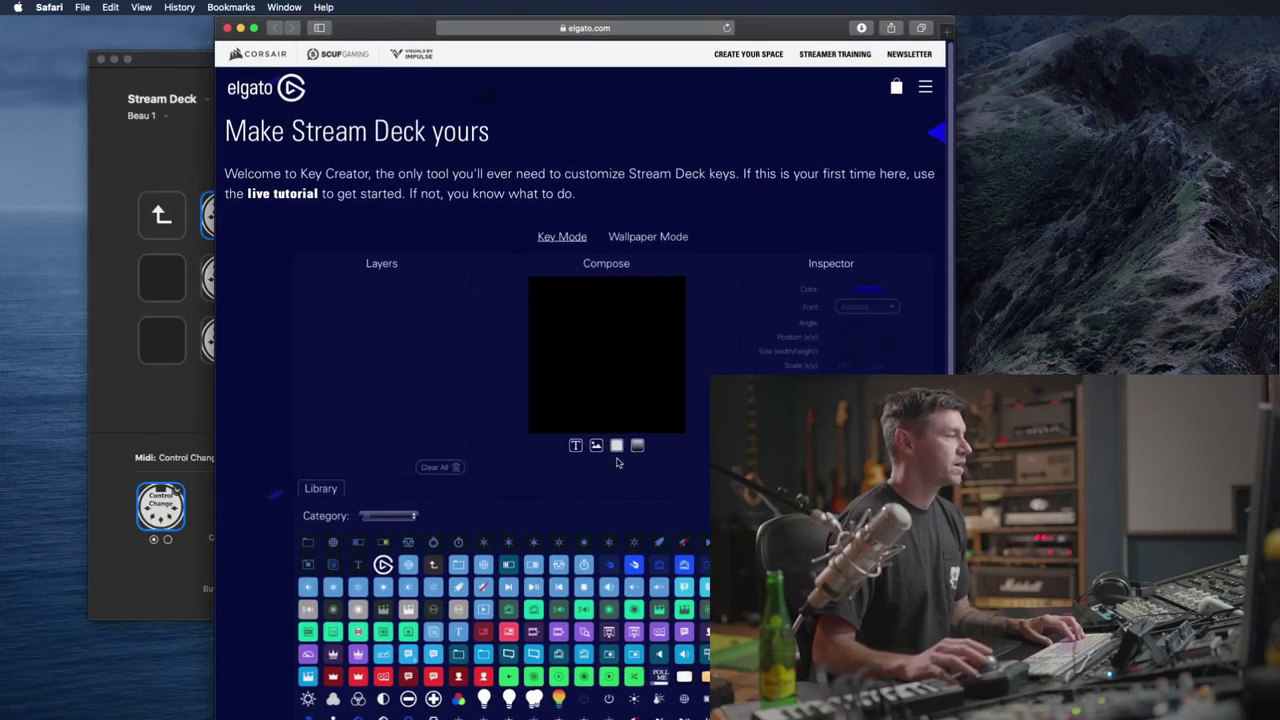
Step: Add a text layer to the key icon and replace its placeholder text with "AMP 1"
left_click(576, 447)
scroll(576, 446, "down", 3)
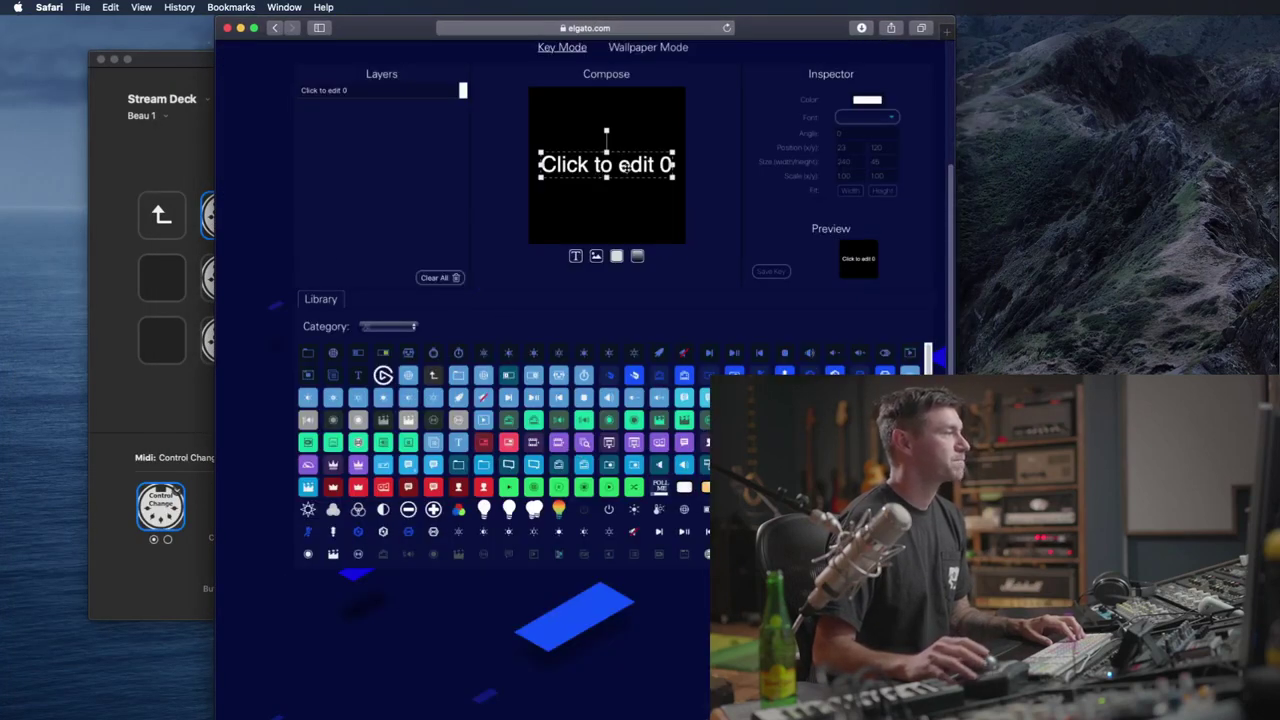
left_click(658, 162)
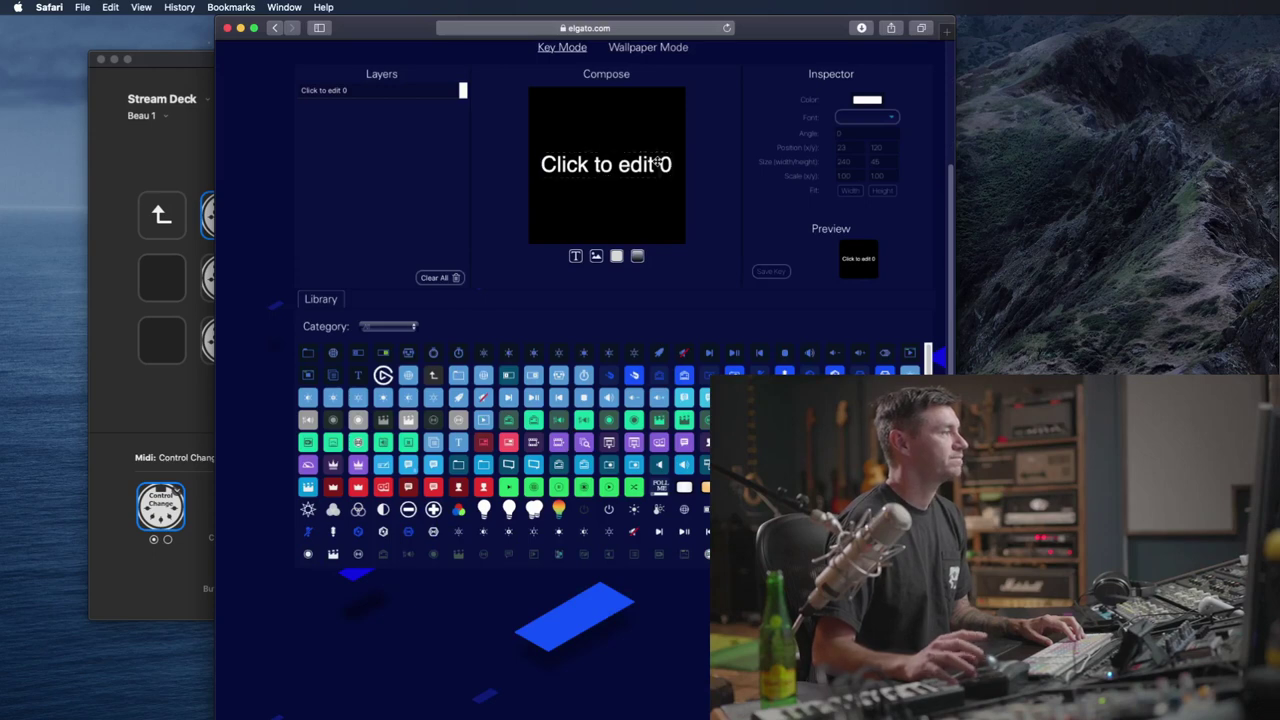
key("BackSpace")
key("BackSpace")
key("BackSpace")
key("BackSpace")
key("BackSpace")
key("BackSpace")
key("BackSpace")
key("BackSpace")
key("BackSpace")
key("BackSpace")
key("BackSpace")
key("BackSpace")
key("BackSpace")
key("BackSpace")
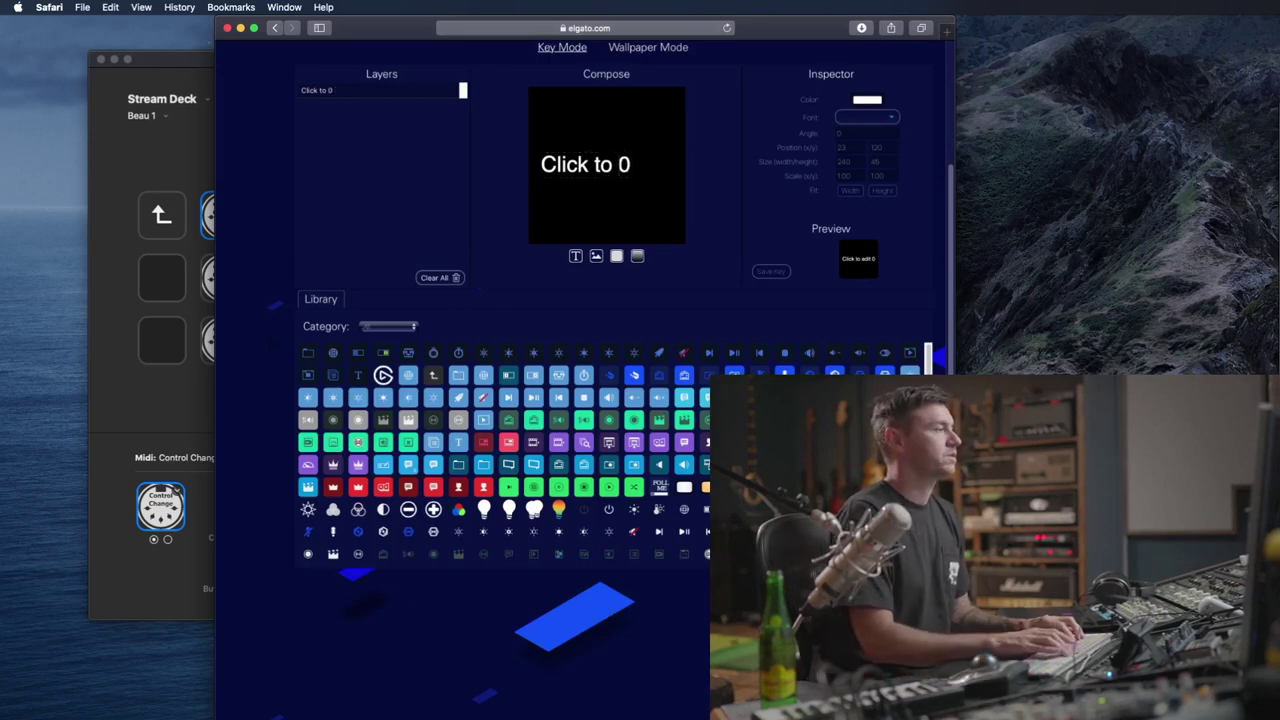
key("BackSpace")
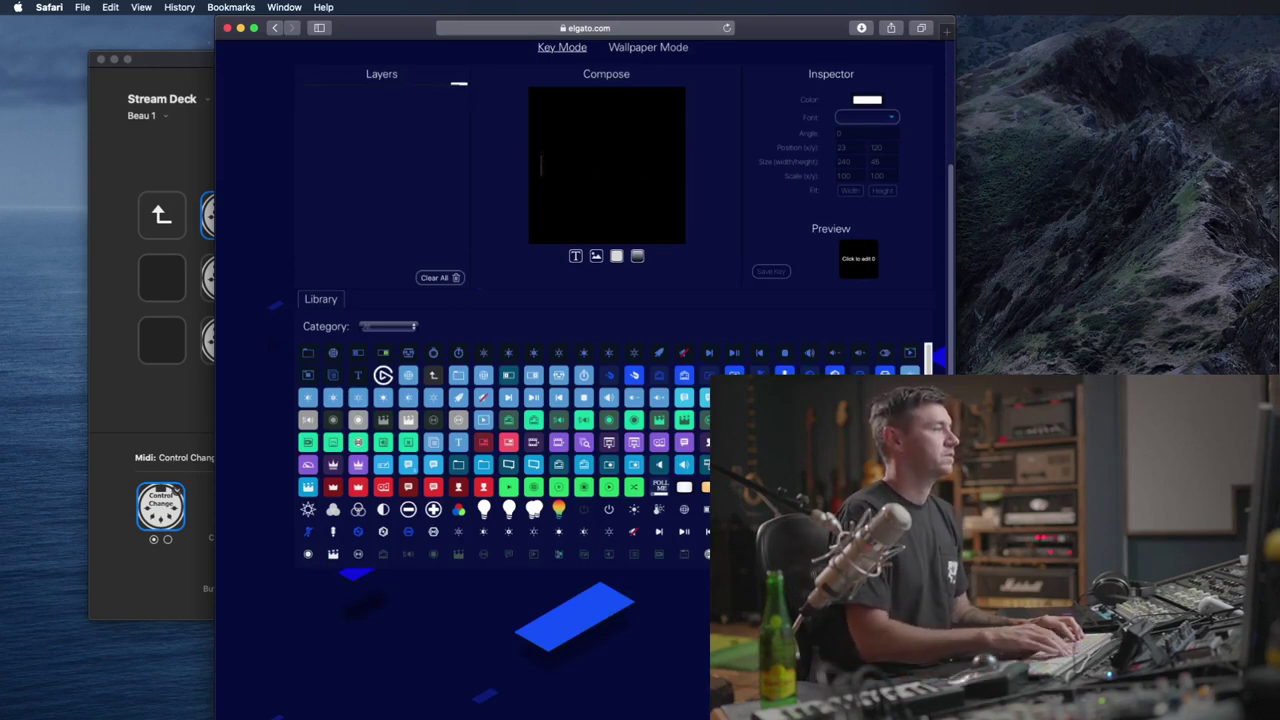
type("AMP 1")
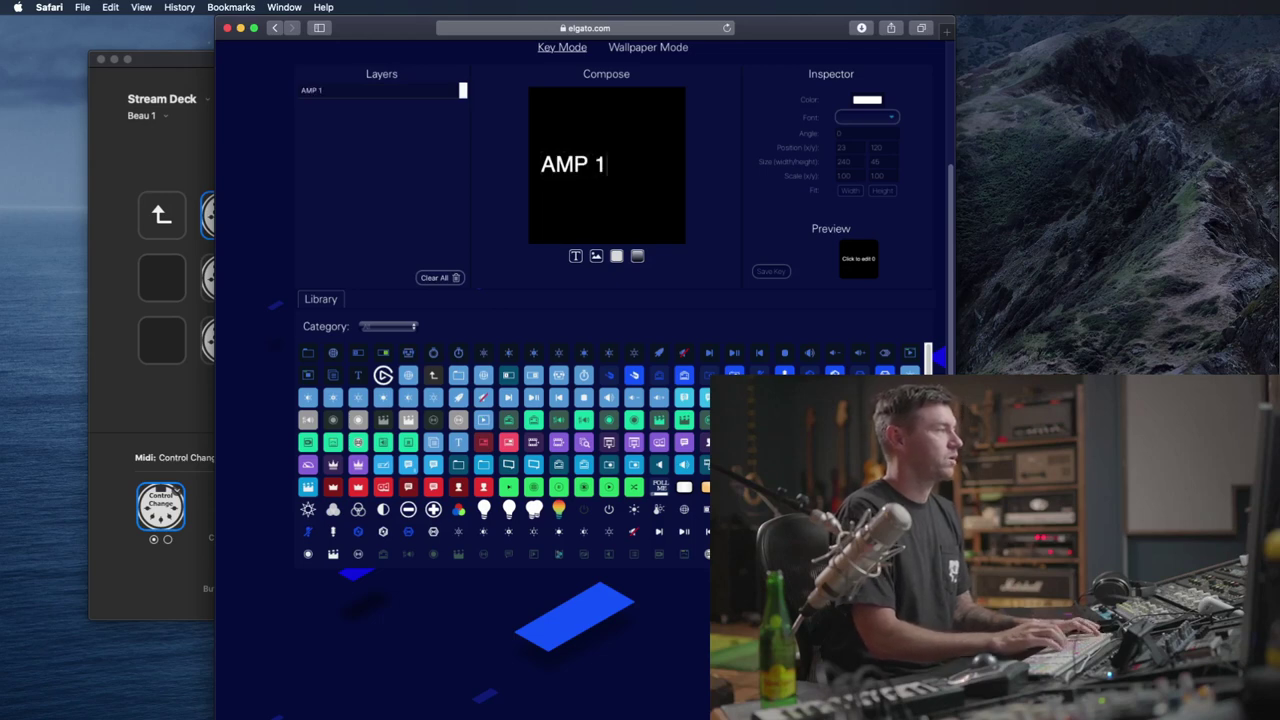
Step: Replace the key icon's "AMP 1" text with "Marshall"
key("BackSpace")
key("BackSpace")
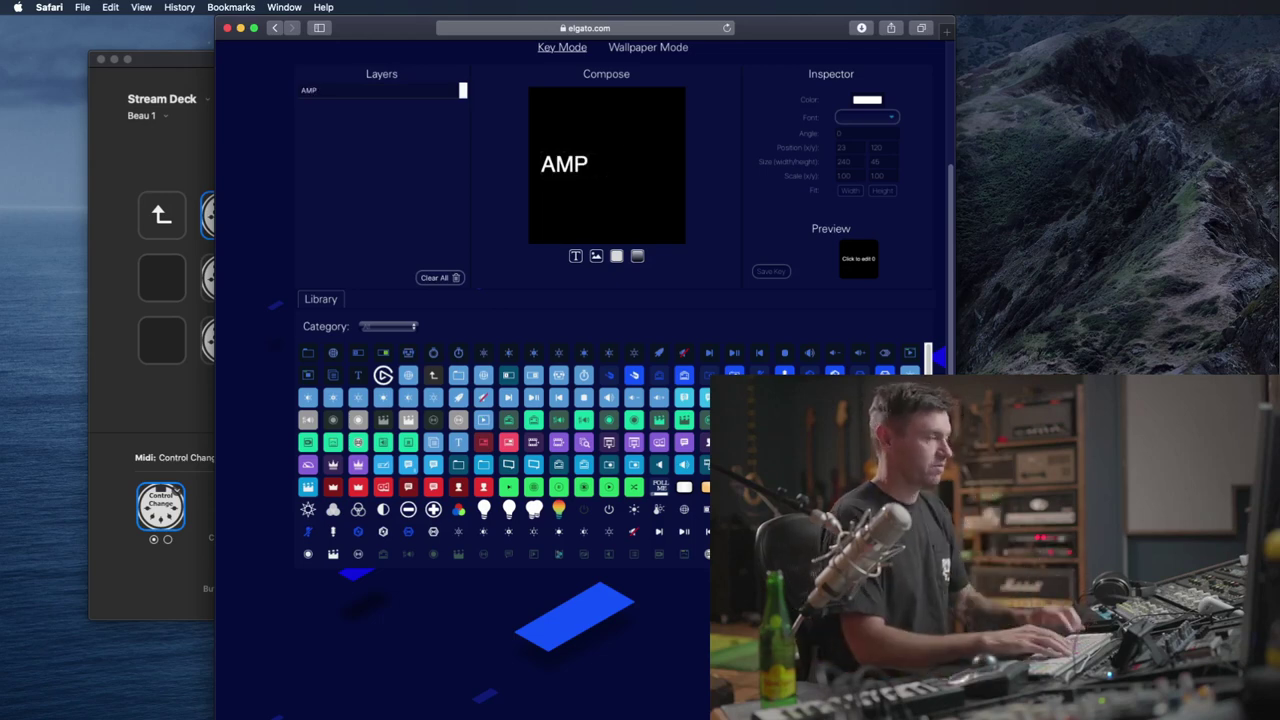
key("BackSpace")
key("BackSpace")
key("BackSpace")
type("Marshall")
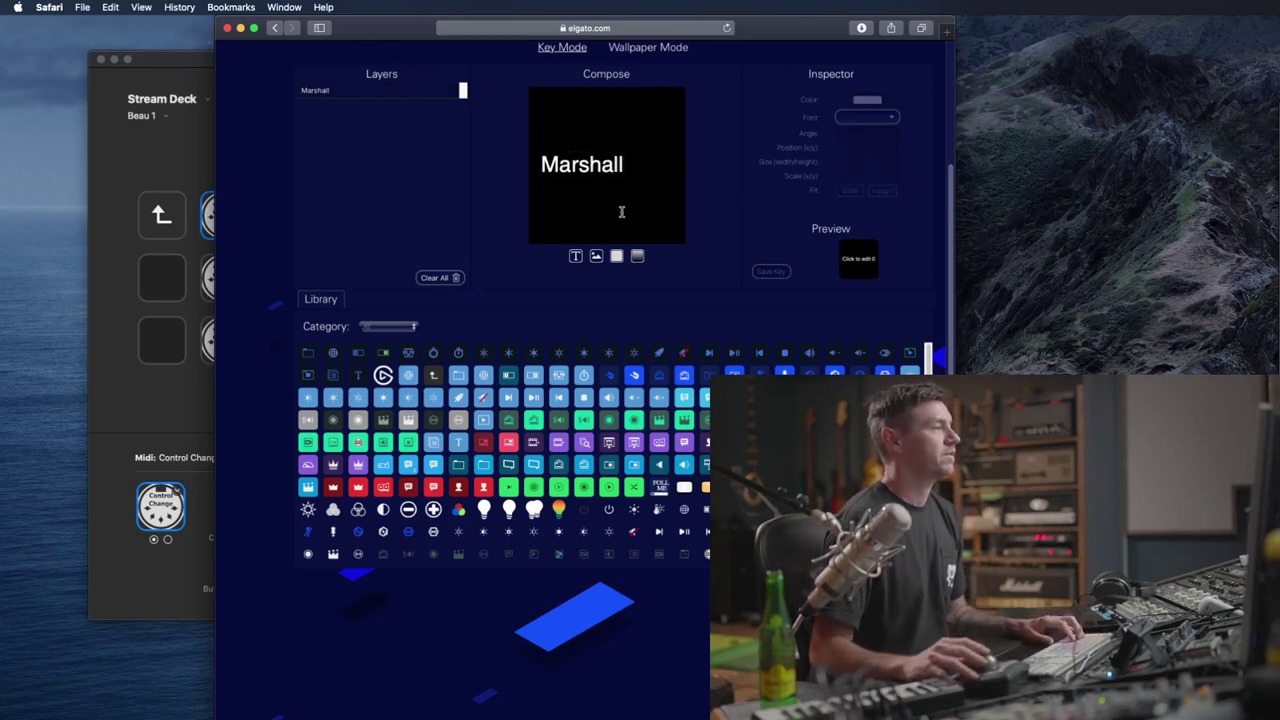
Step: Center the "Marshall" text horizontally on the key icon and deselect it
left_click(588, 168)
left_click_drag(595, 168, 601, 168)
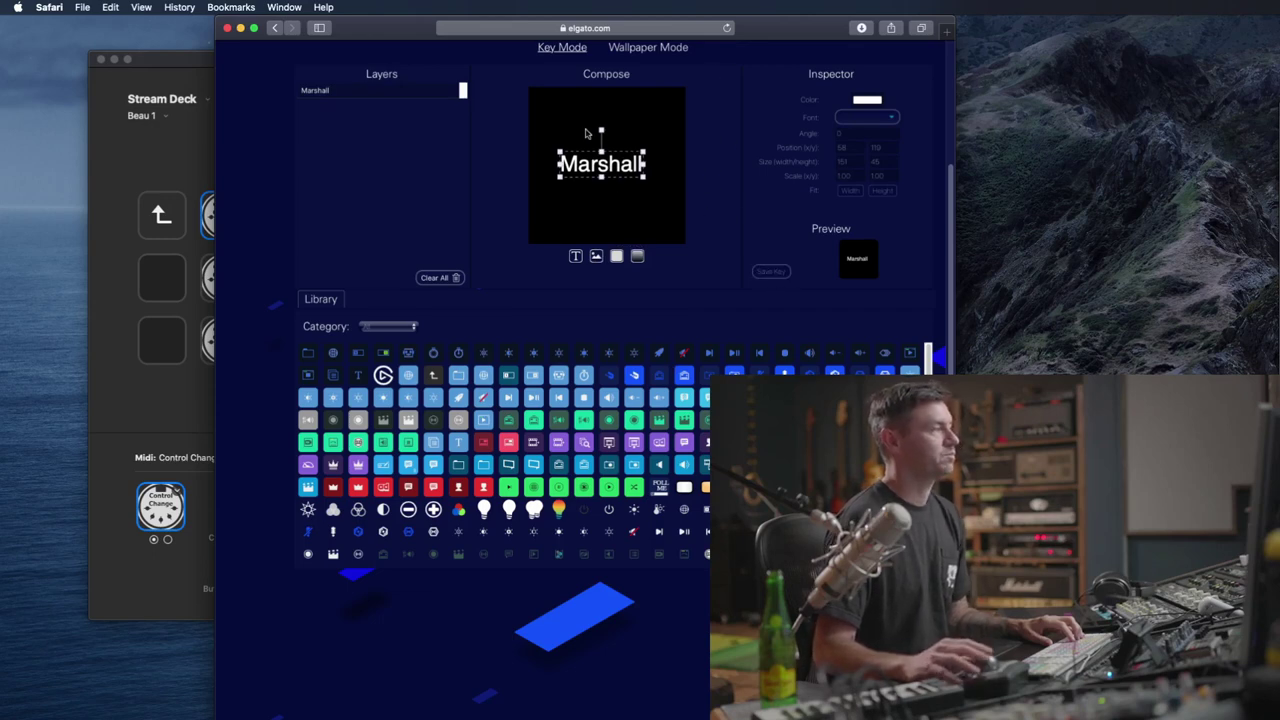
left_click(632, 120)
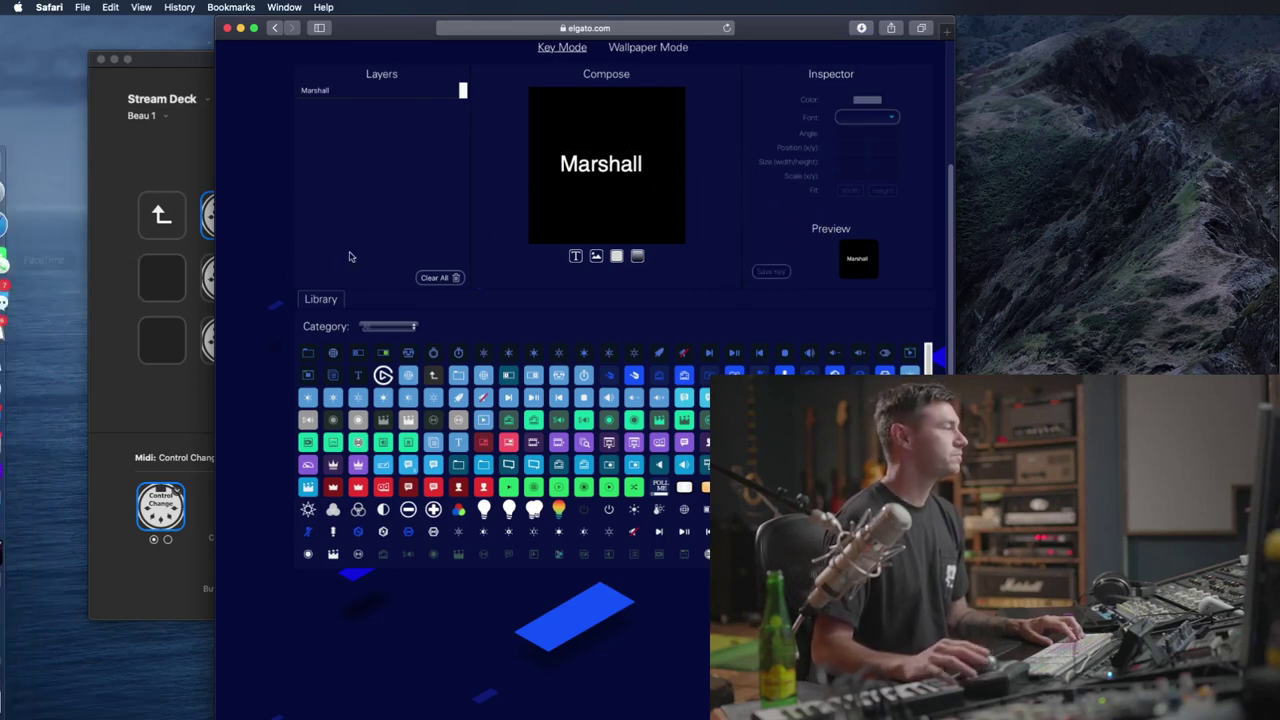
Step: Minimize the browser window and set the icon of the first row's first Control Change key from Cabinet 1.png
left_click(240, 29)
left_click(265, 63)
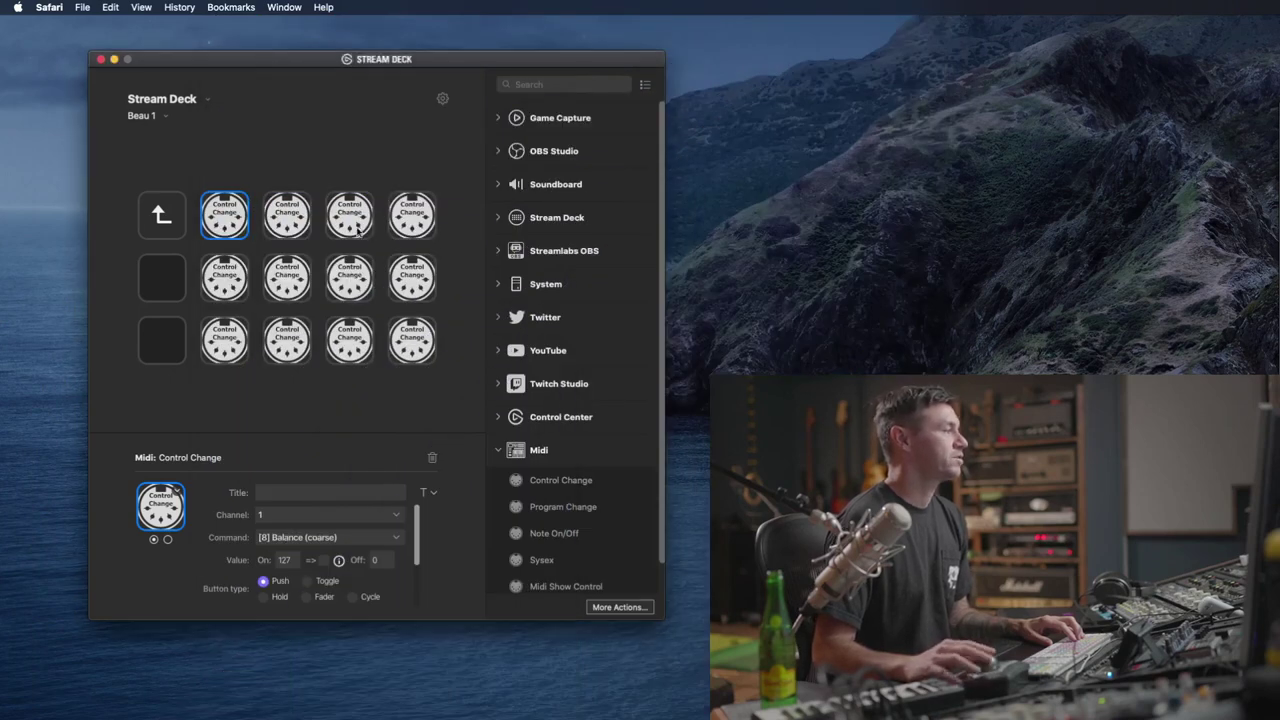
left_click(176, 492)
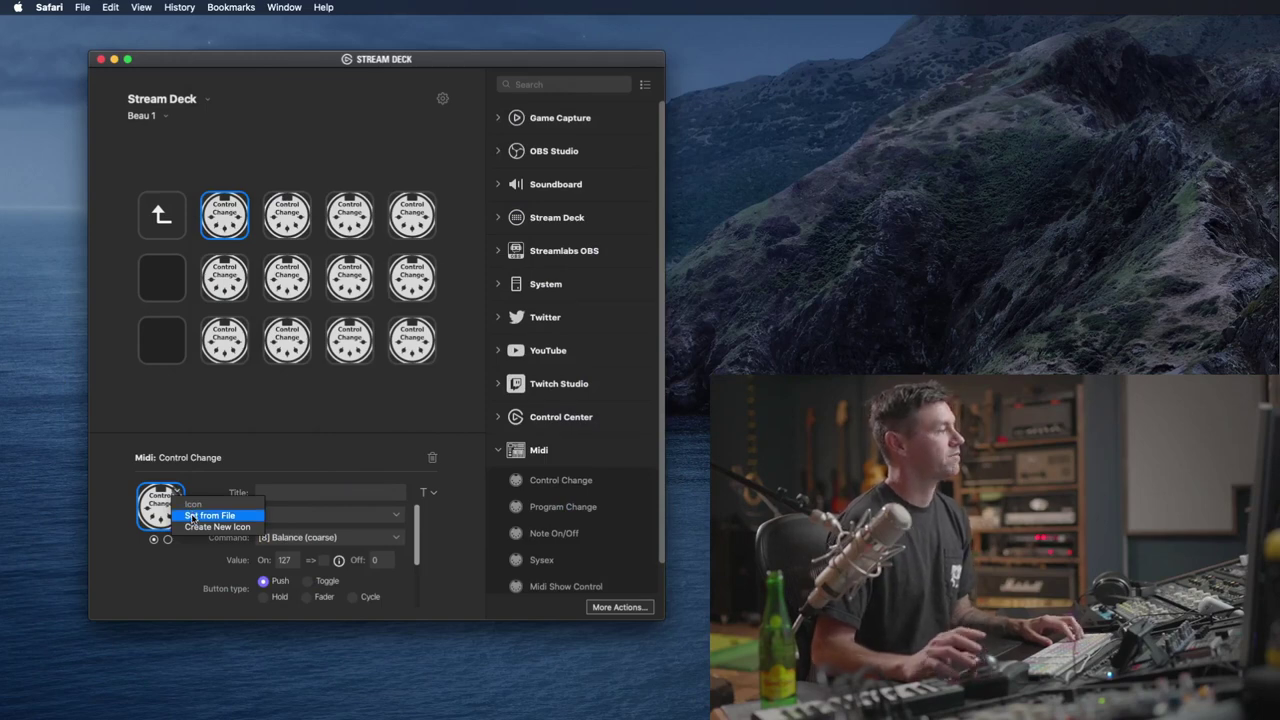
left_click(192, 516)
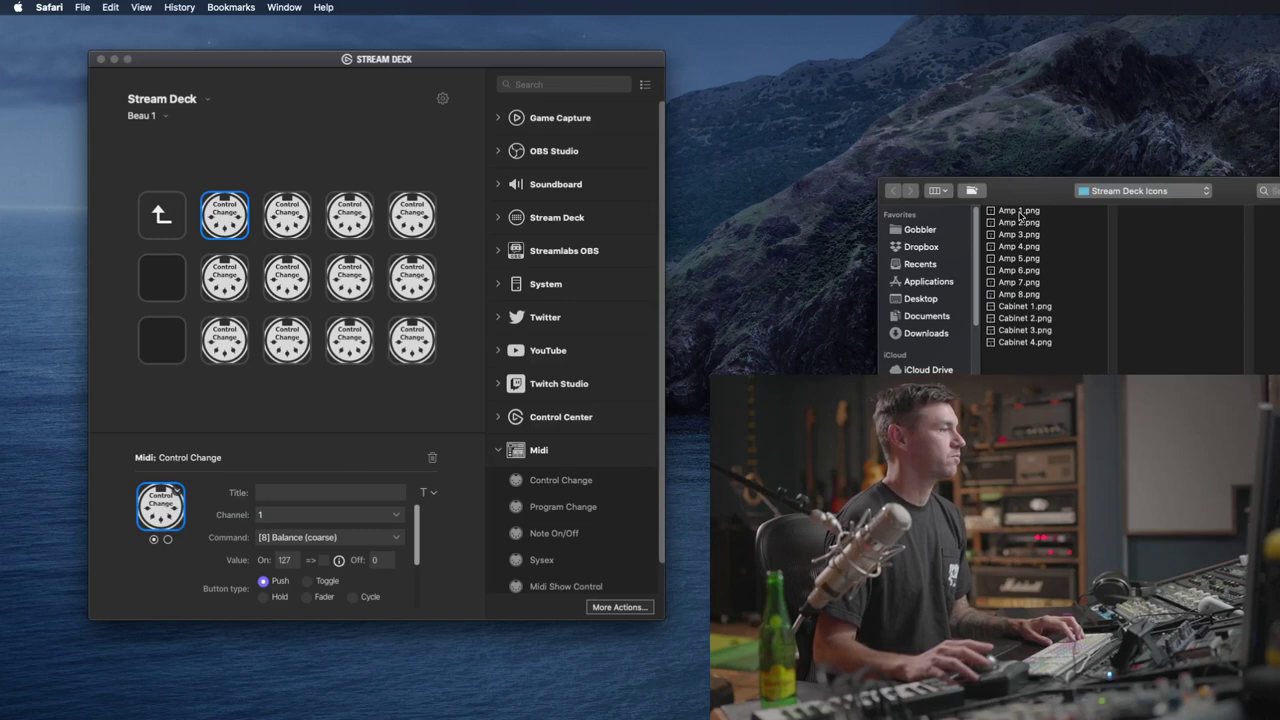
left_click(1034, 306)
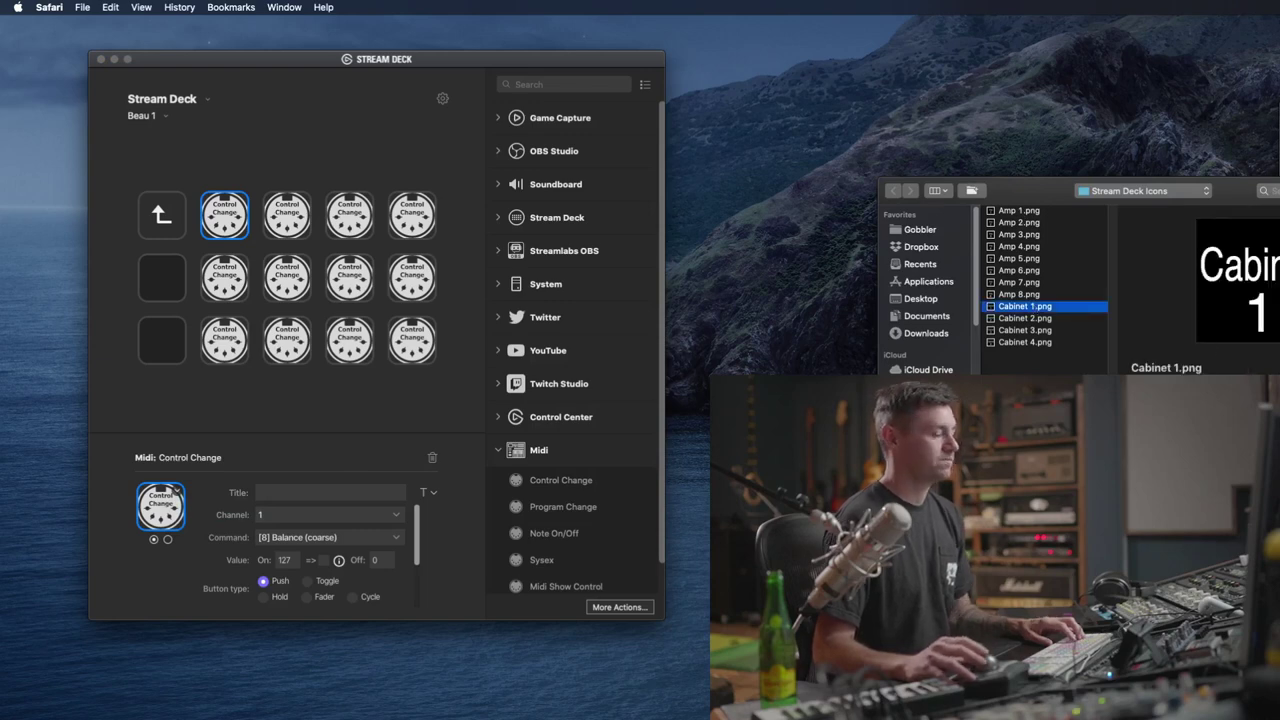
key("Return")
Step: Set the icon of the first row's second Control Change key from the file Cabinet 2.png
left_click(292, 227)
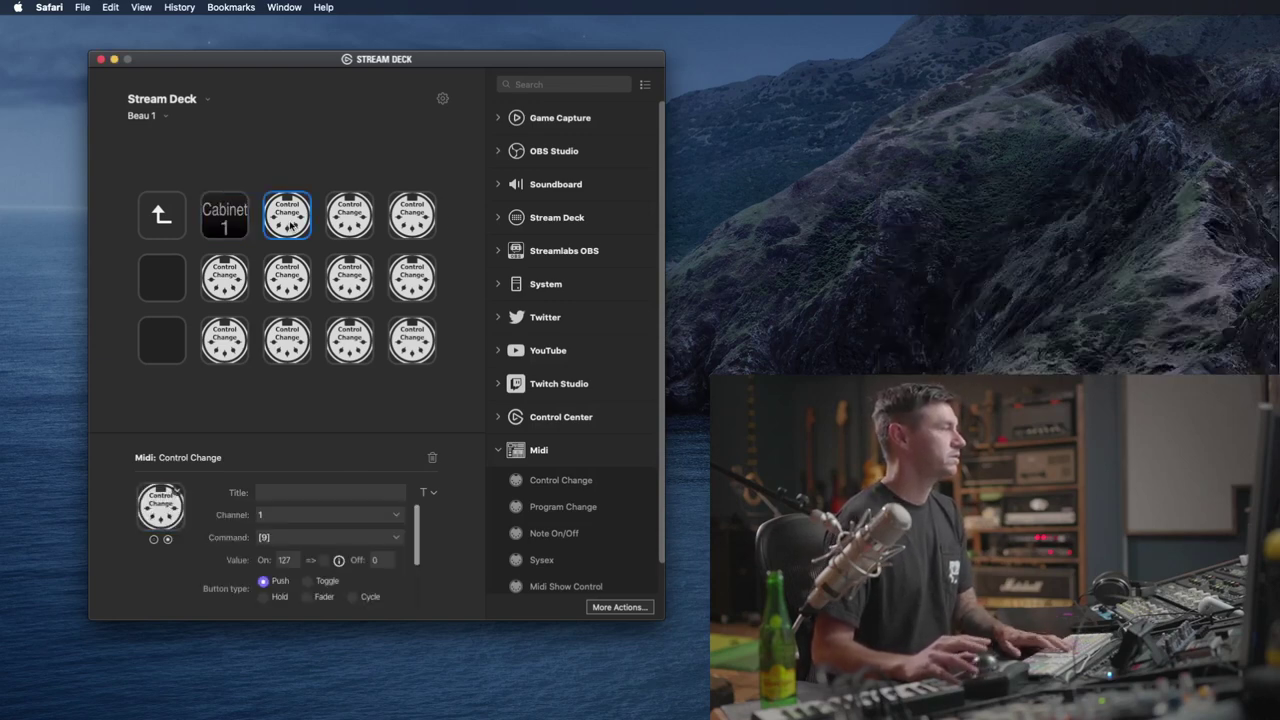
left_click(178, 490)
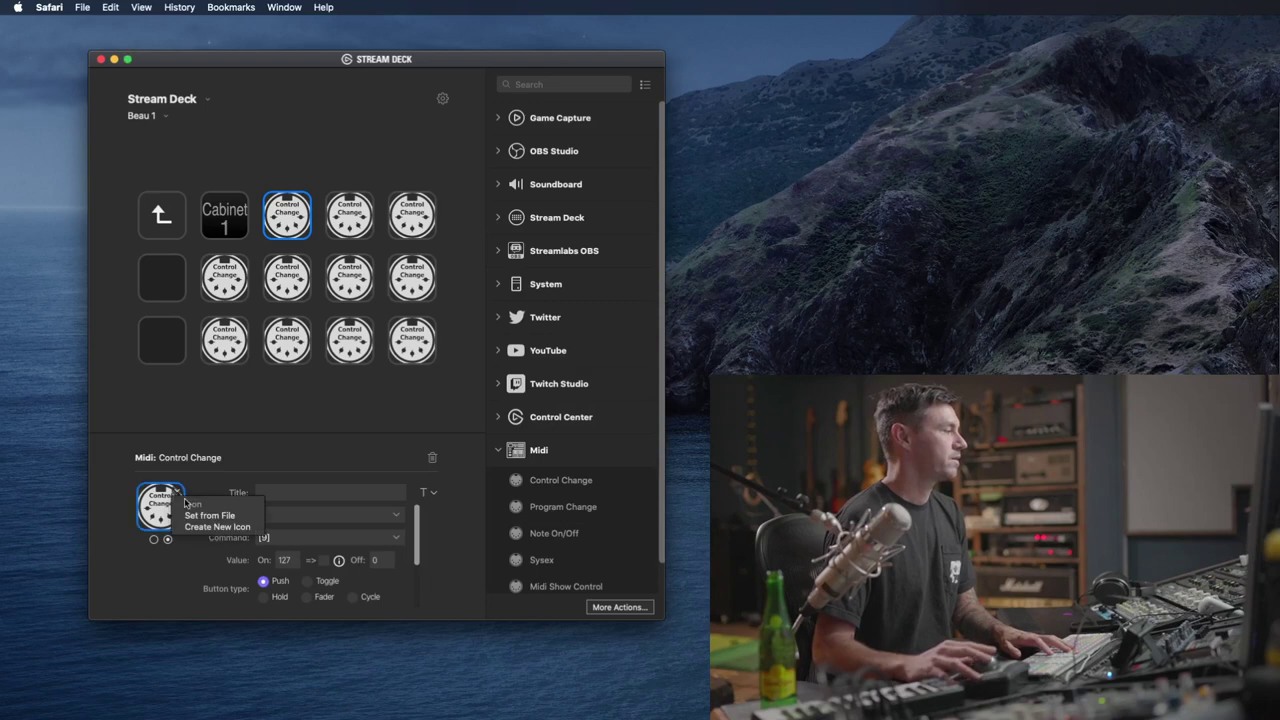
left_click(208, 514)
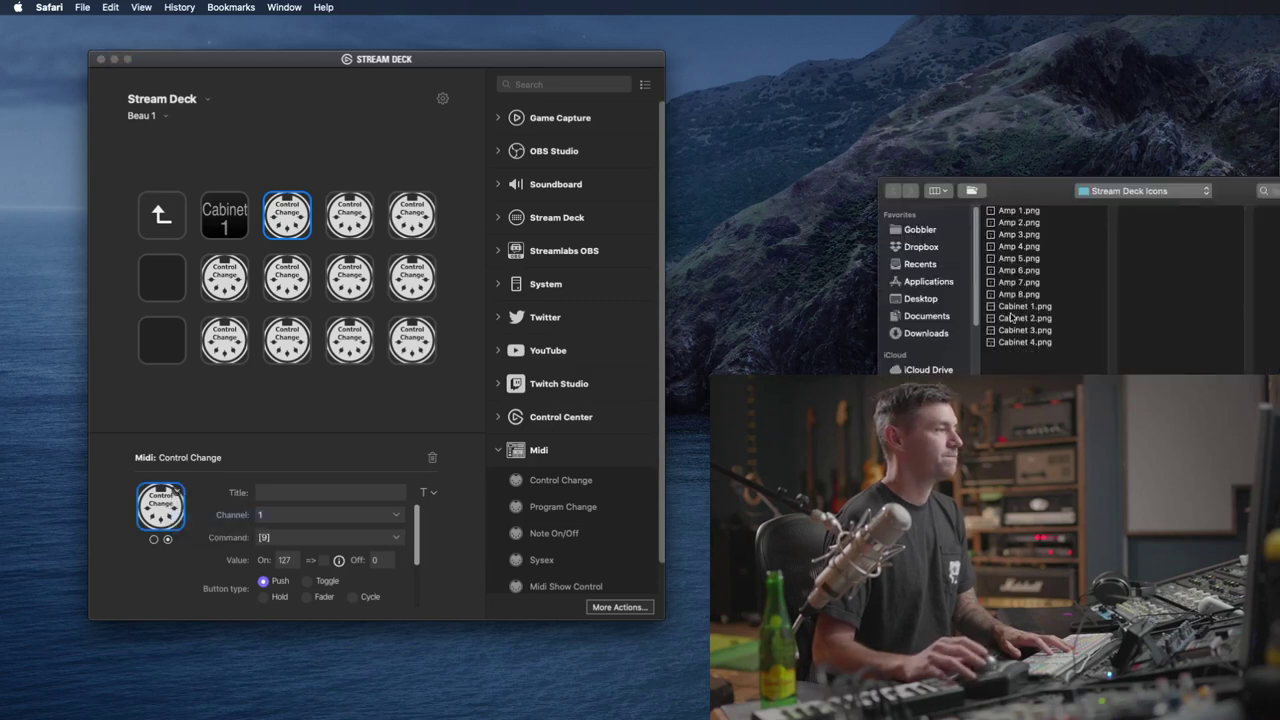
left_click(1015, 319)
double_click(1015, 319)
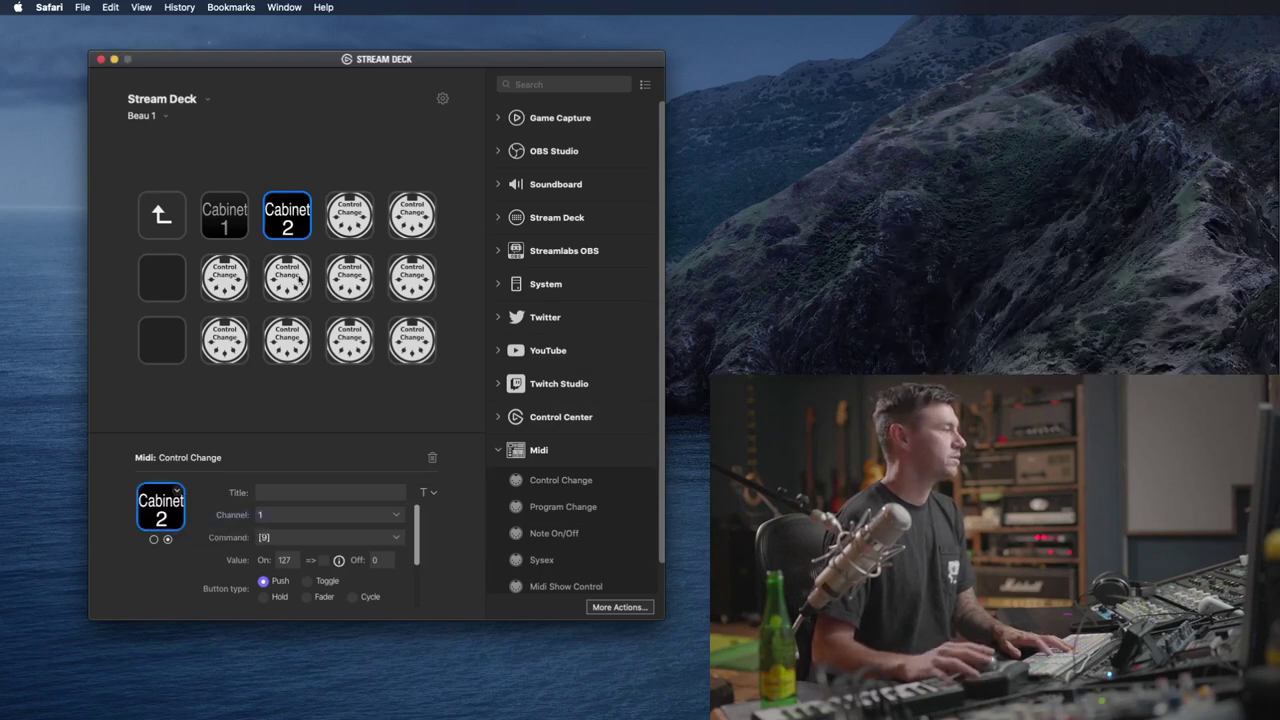
Step: Set the icon of the first row's third Control Change key from the file Cabinet 3.png
left_click(349, 230)
left_click(175, 491)
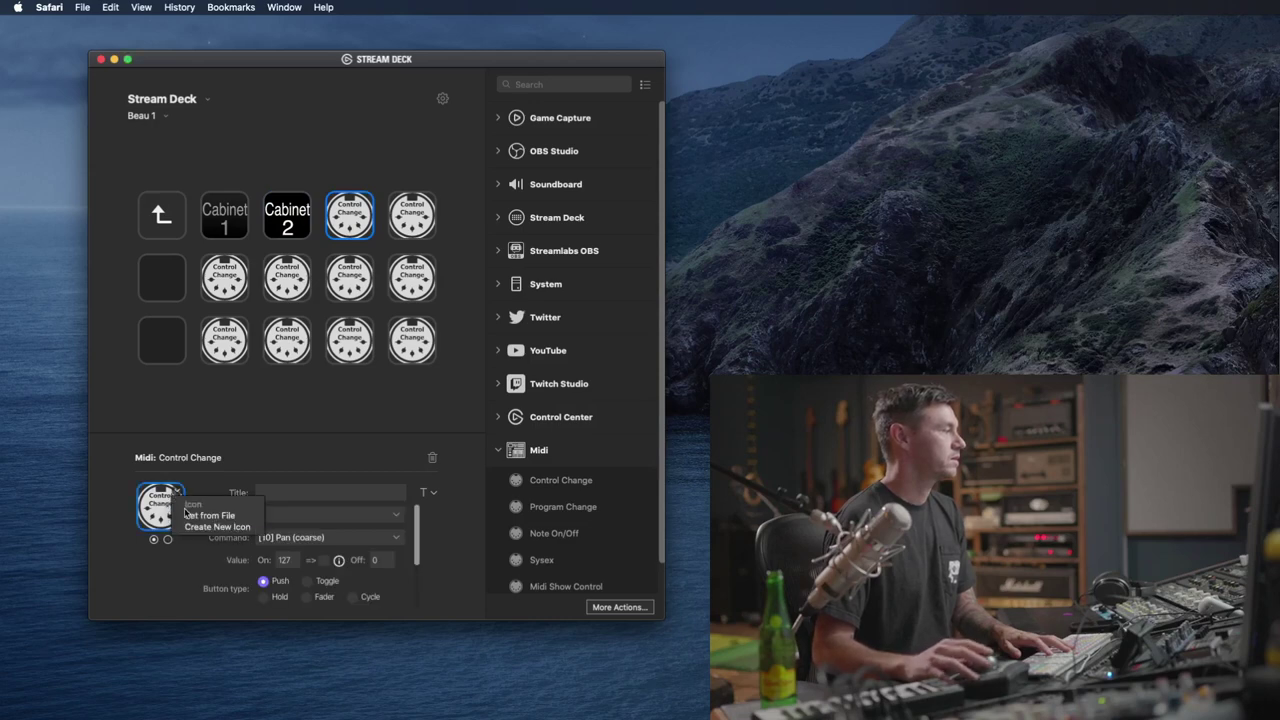
left_click(200, 515)
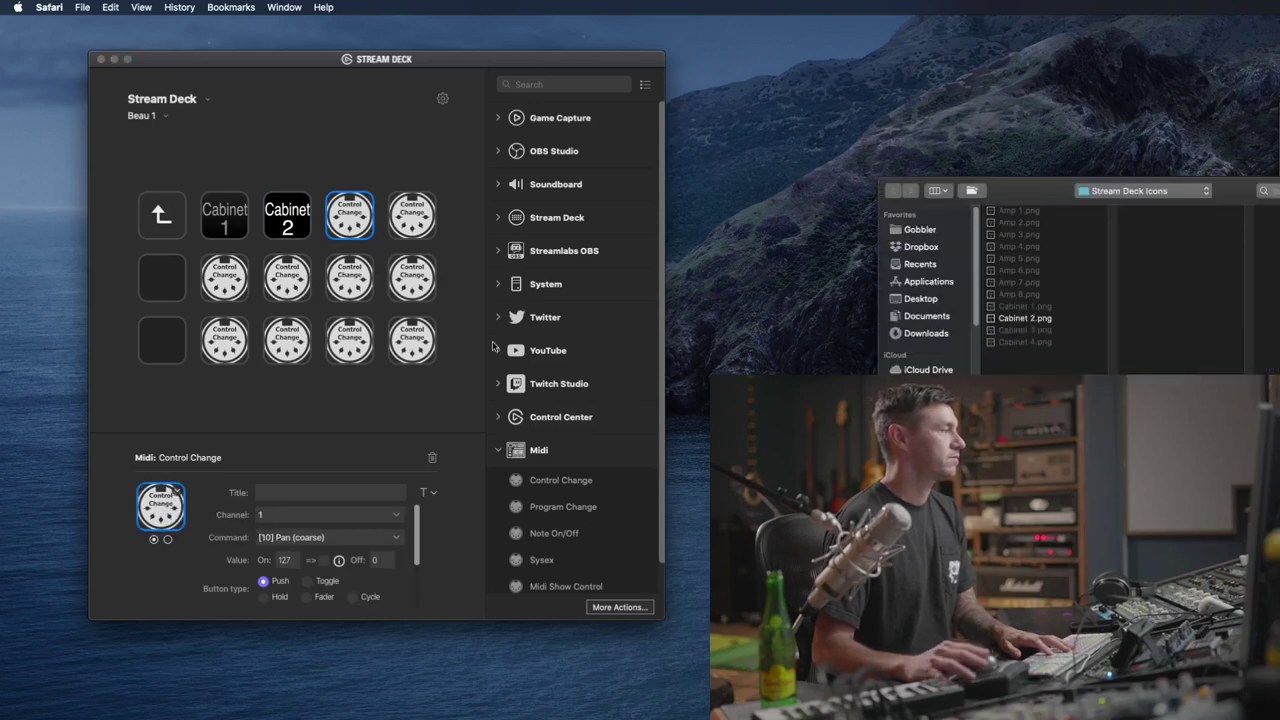
double_click(1025, 330)
Step: Set the icon of the first row's last Control Change key from the file Cabinet 4.png
left_click(415, 228)
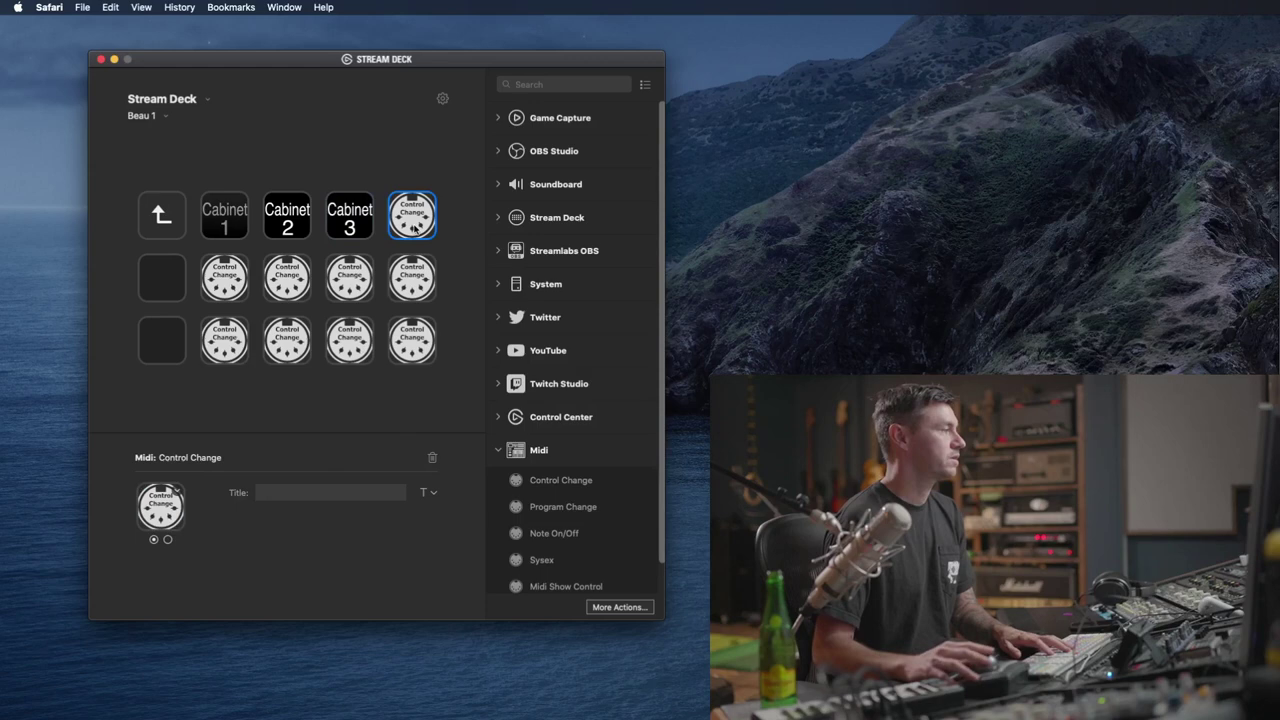
left_click(178, 490)
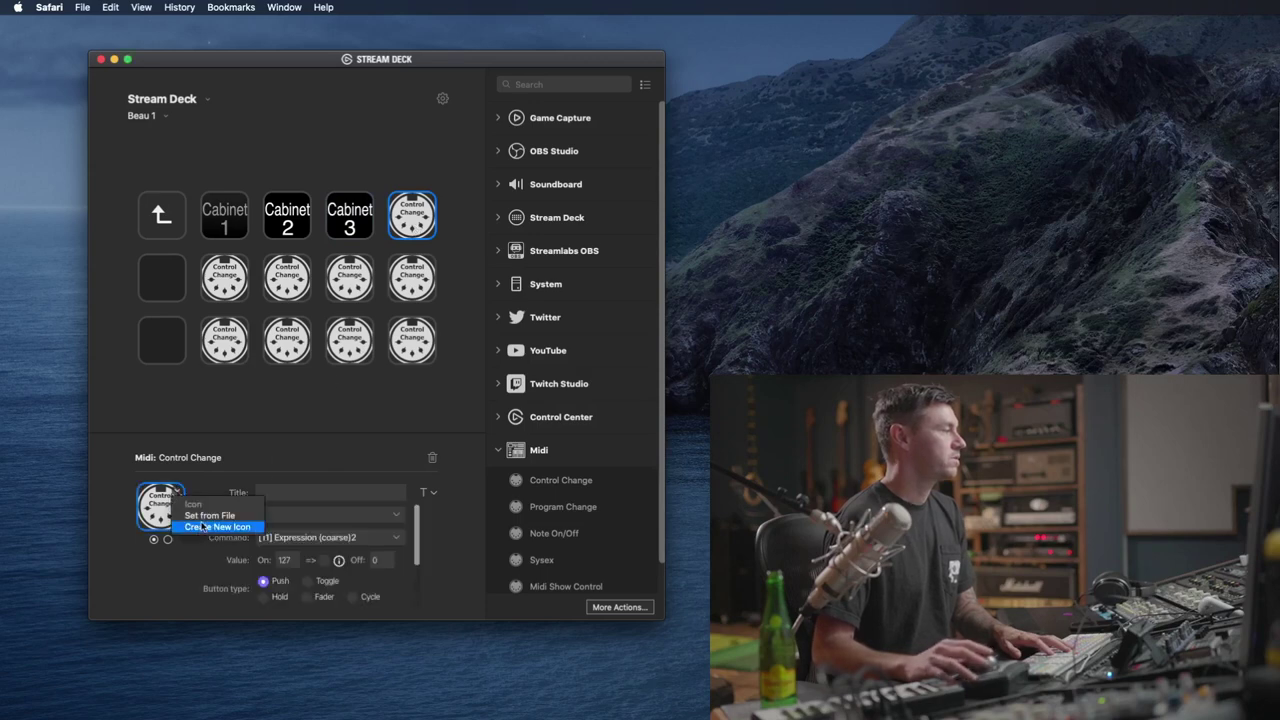
left_click(210, 515)
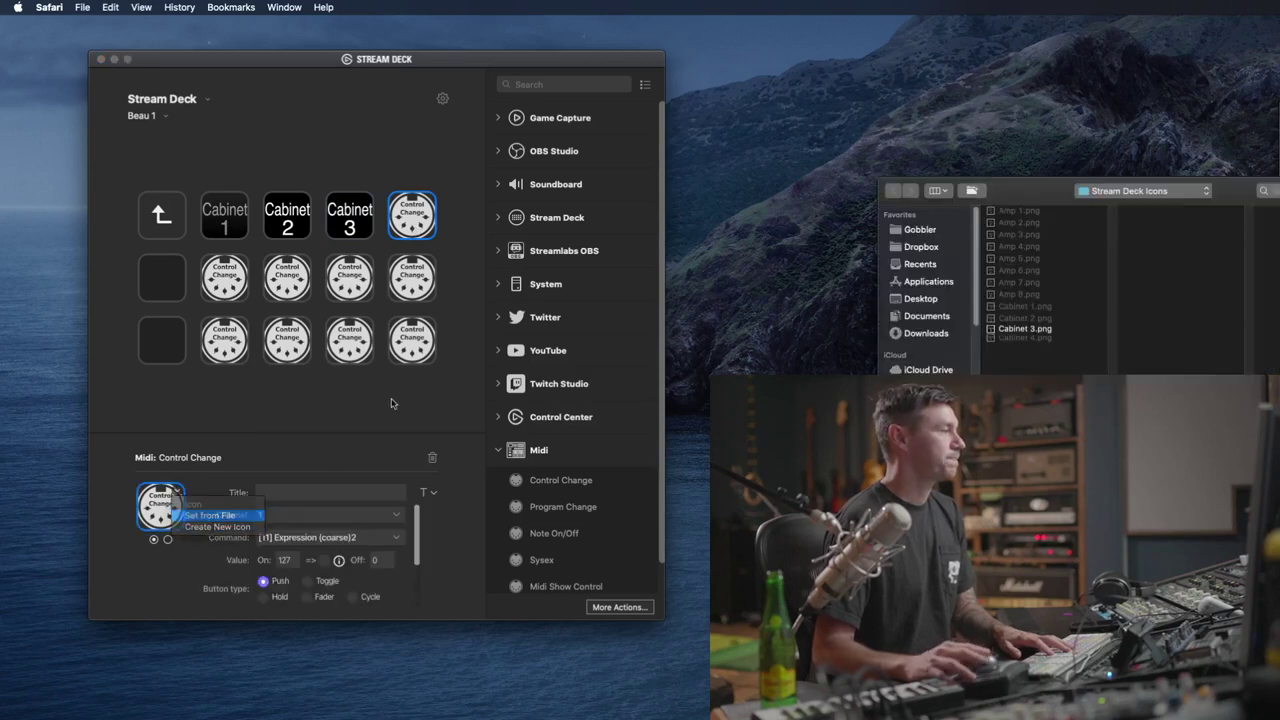
double_click(1043, 344)
Step: Set the icon of the second row's first Control Change key from the file Amp 1.png
left_click(222, 272)
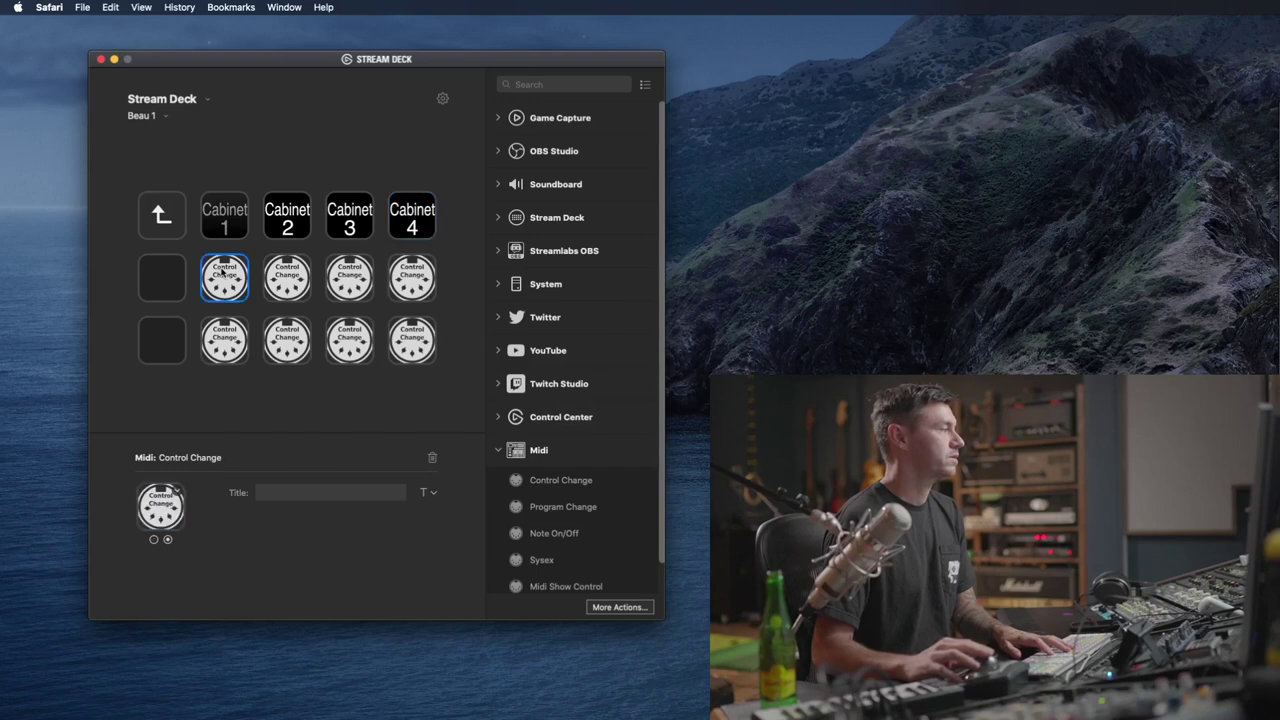
left_click(178, 490)
left_click(205, 516)
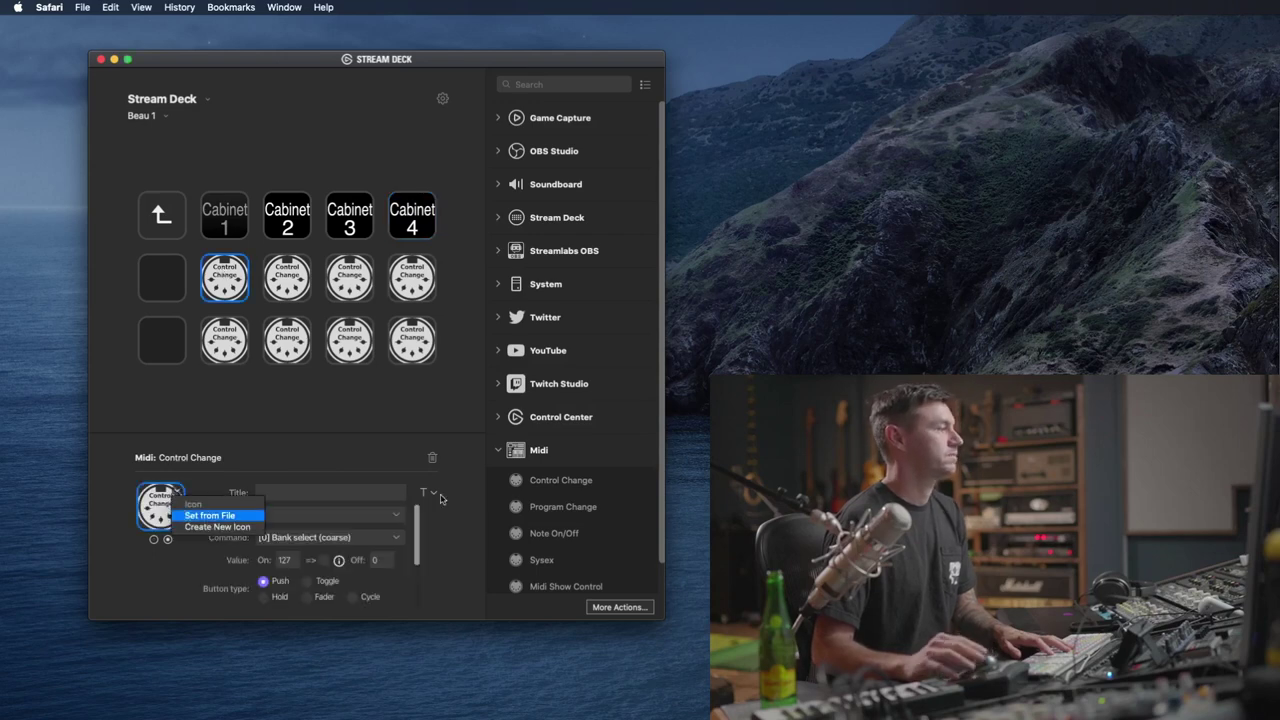
double_click(1018, 212)
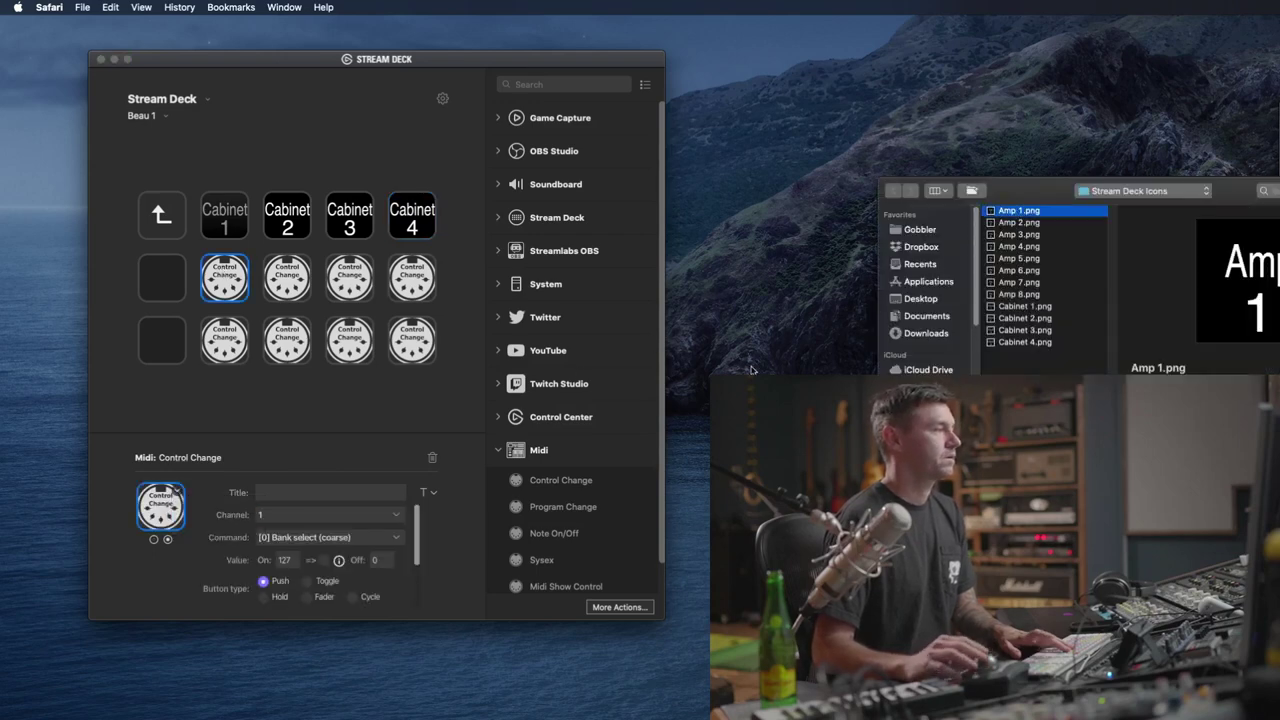
Step: Set the icon of the second row's second Control Change key from the file Amp 2.png
left_click(285, 288)
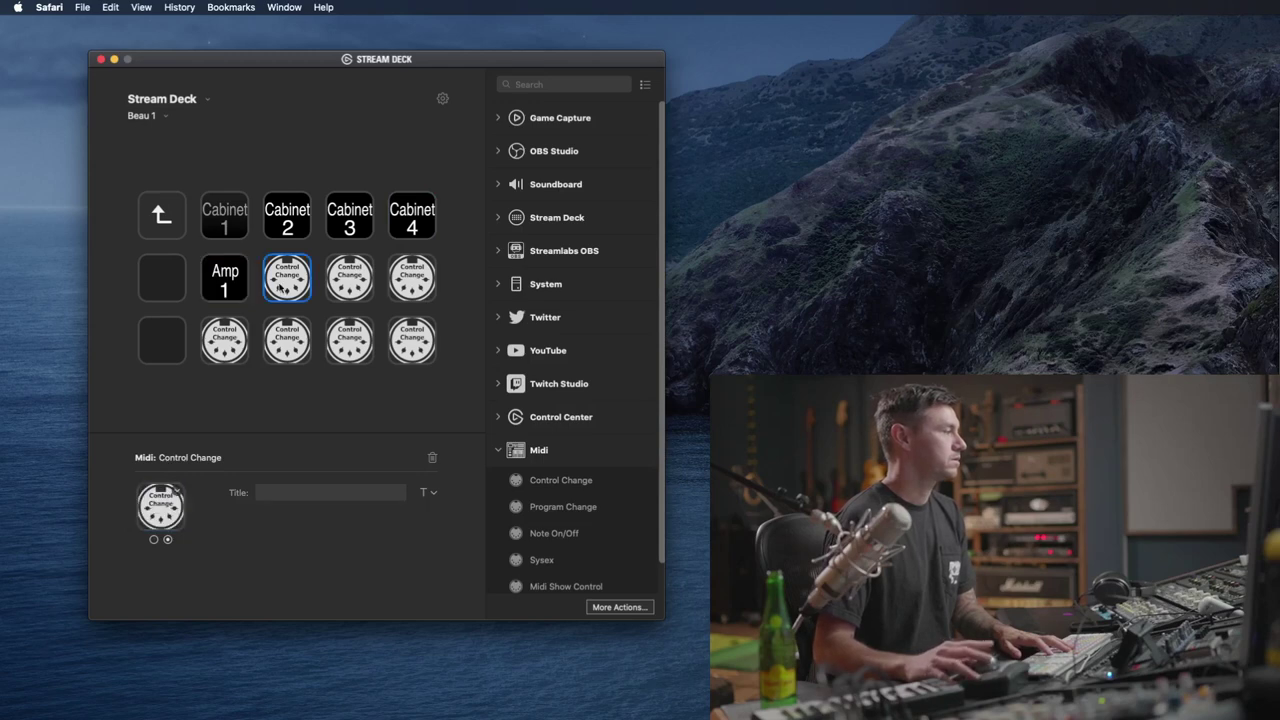
left_click(178, 490)
left_click(205, 516)
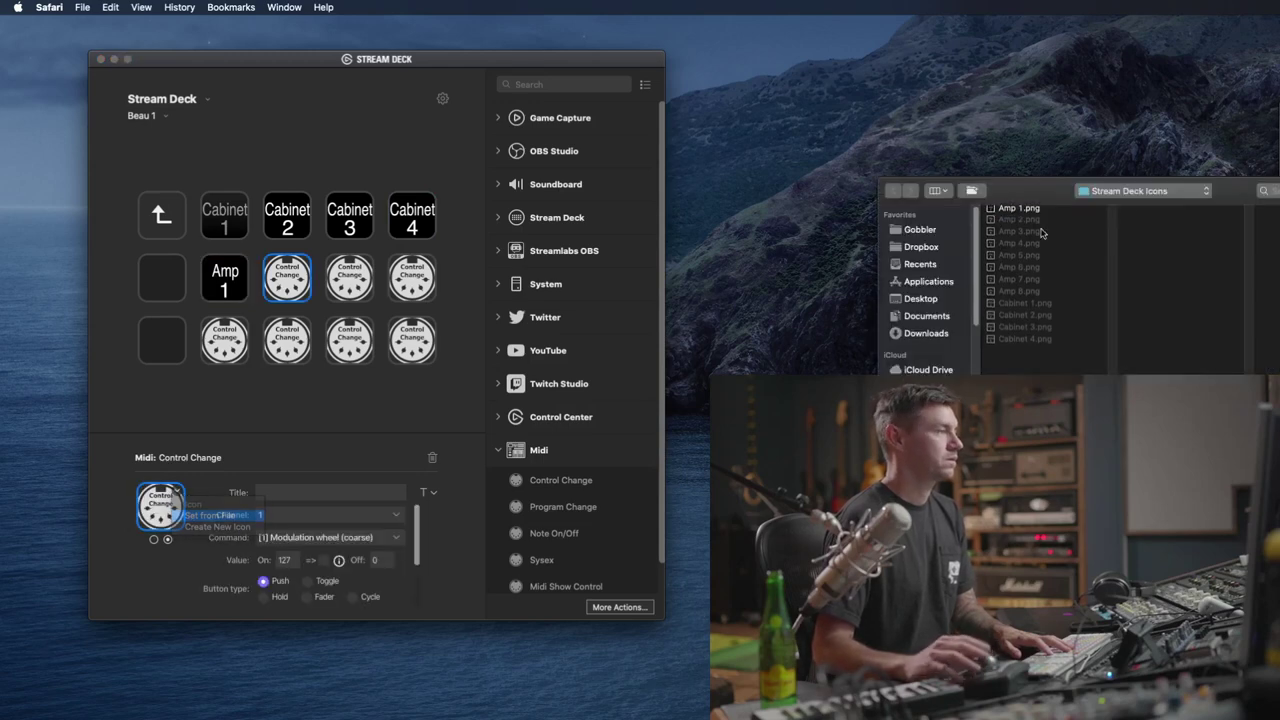
double_click(1018, 222)
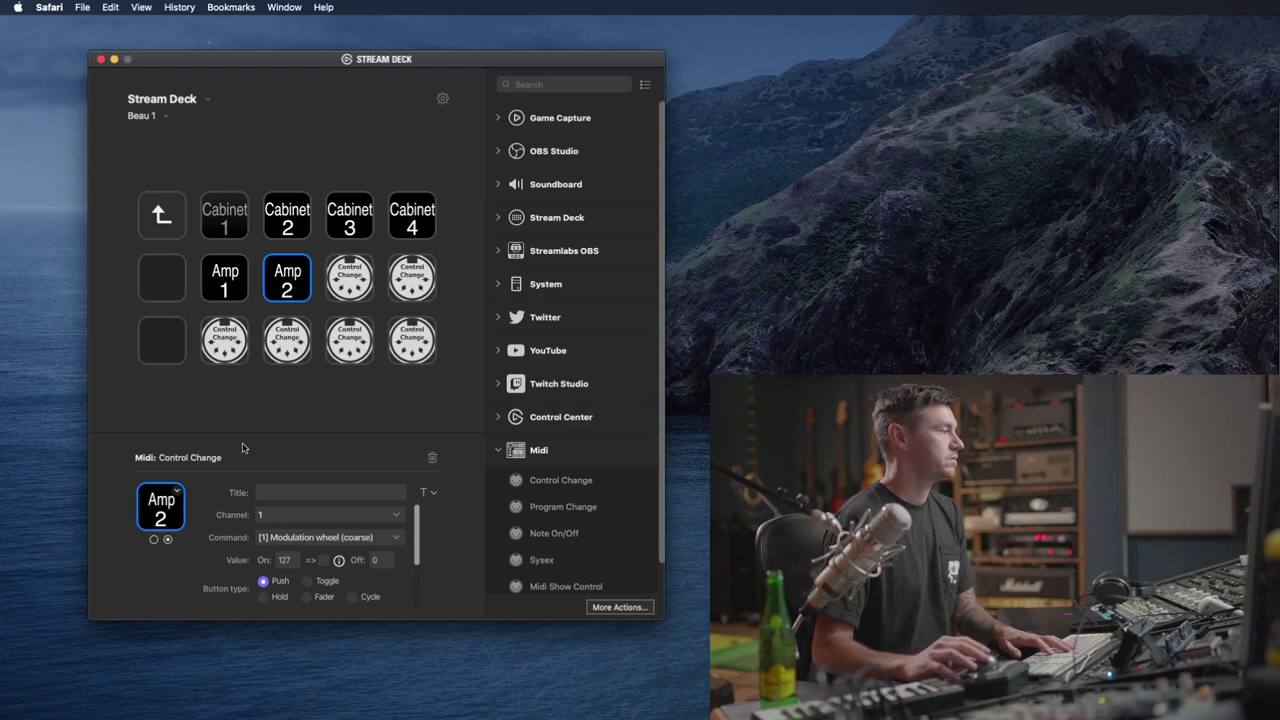
Step: Set the icon of the second row's third Control Change key from the file Amp 3.png
left_click(346, 286)
left_click(180, 493)
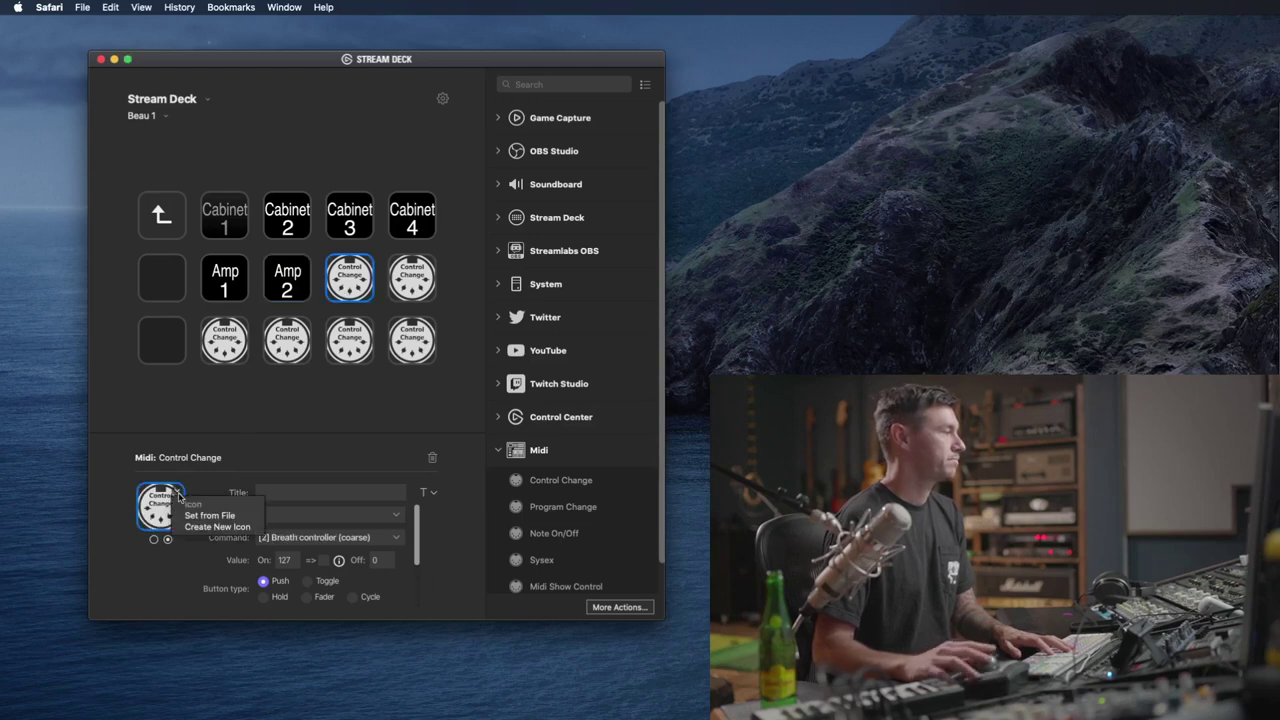
left_click(205, 516)
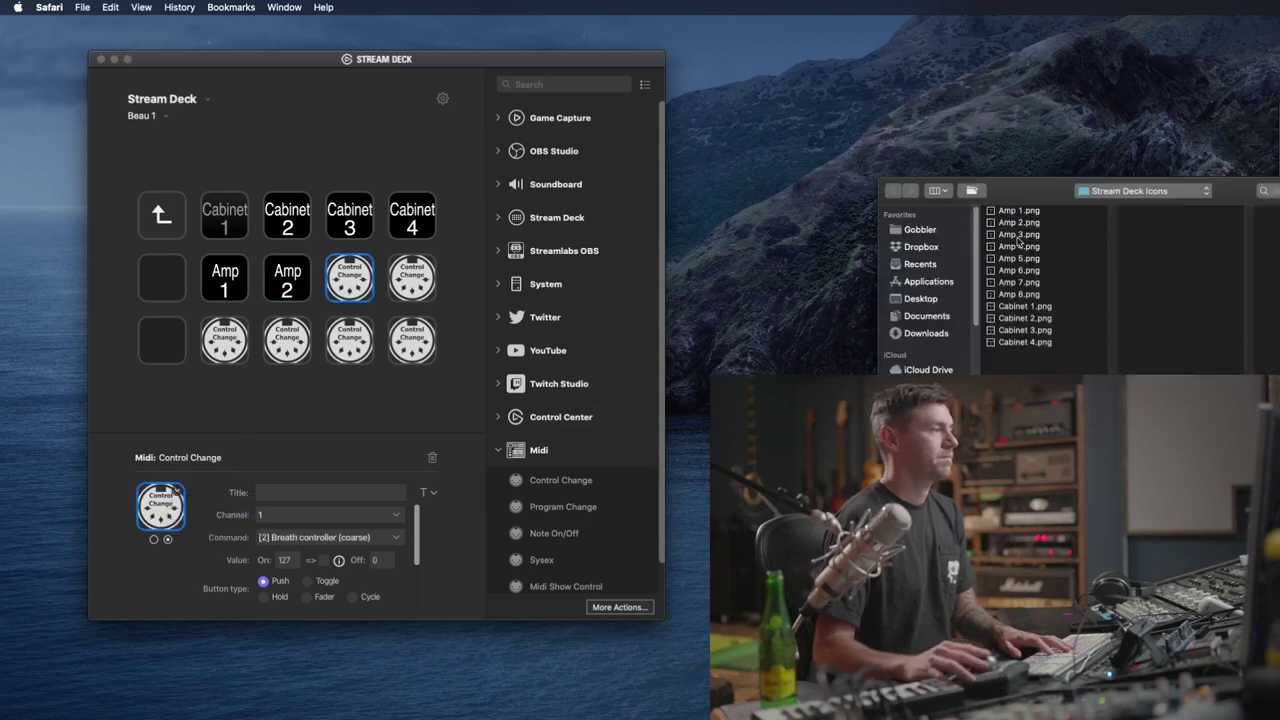
double_click(1018, 234)
Step: Set the icon of the second row's last Control Change key from the file Amp 4.png
left_click(397, 283)
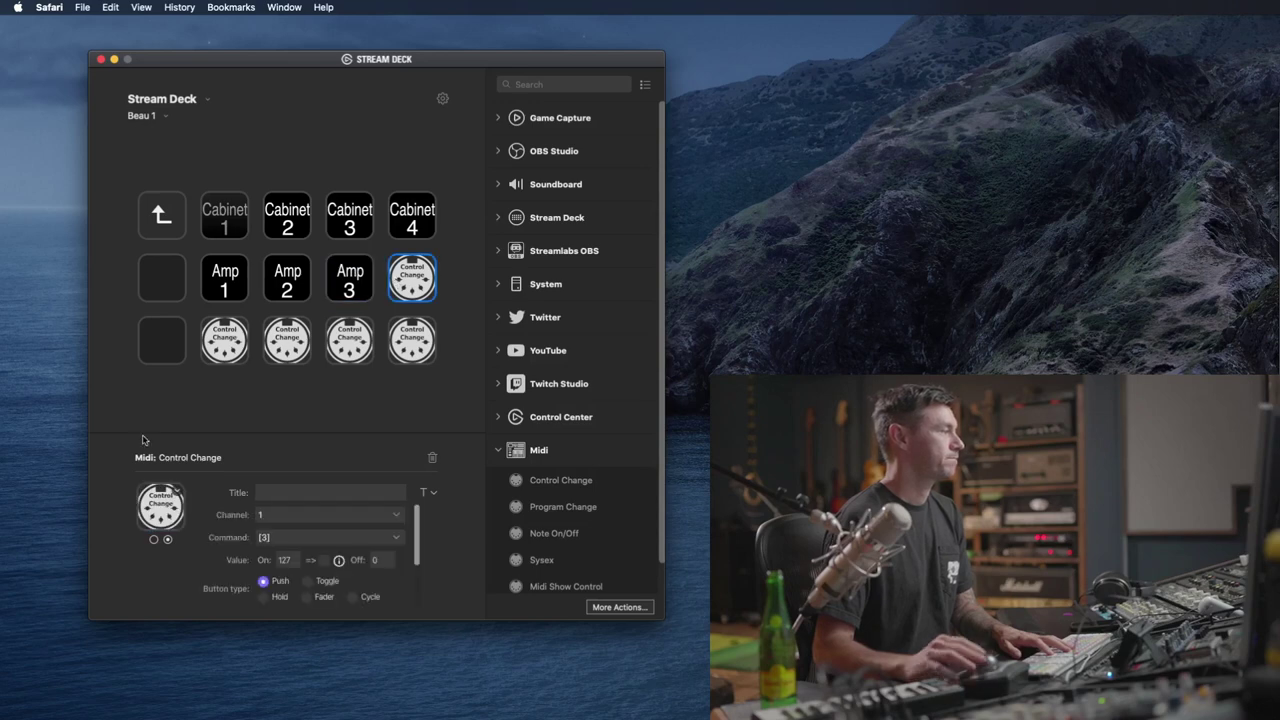
left_click(172, 494)
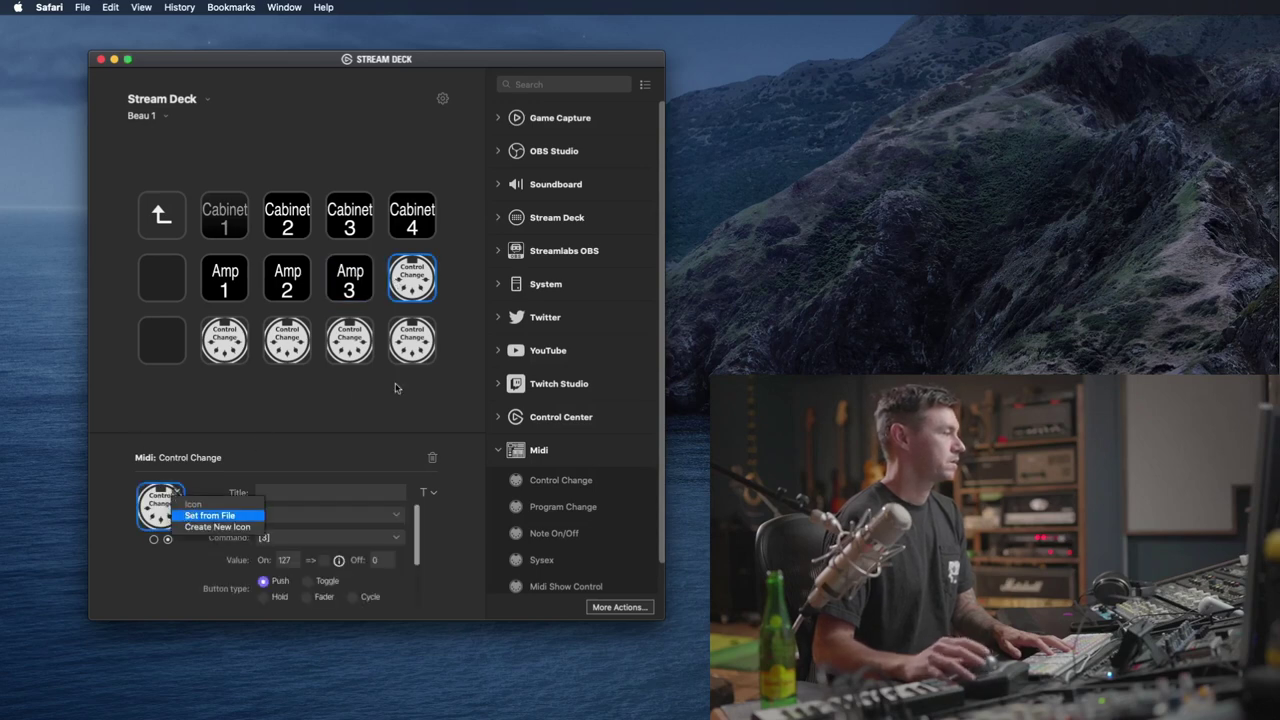
left_click(205, 515)
left_click(1032, 247)
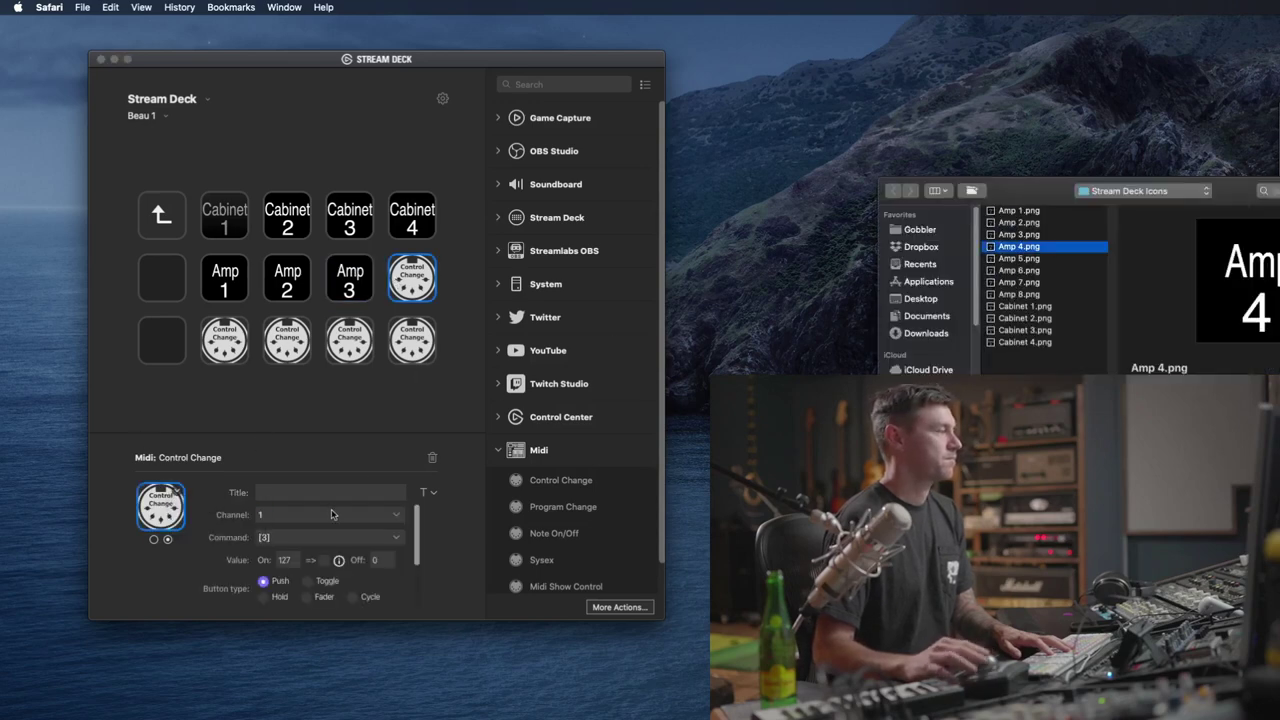
key("Return")
Step: Set the icon of the third row's first Control Change key from the file Amp 5.png
left_click(228, 341)
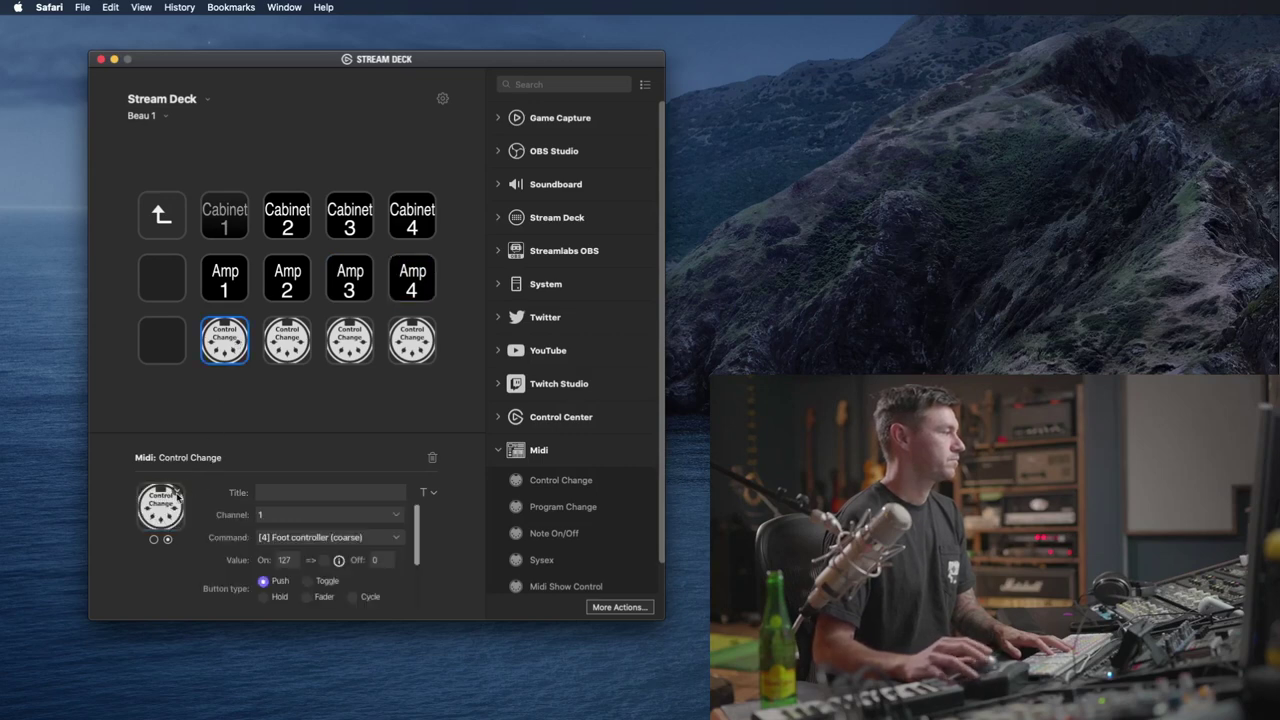
left_click(177, 489)
key("Return")
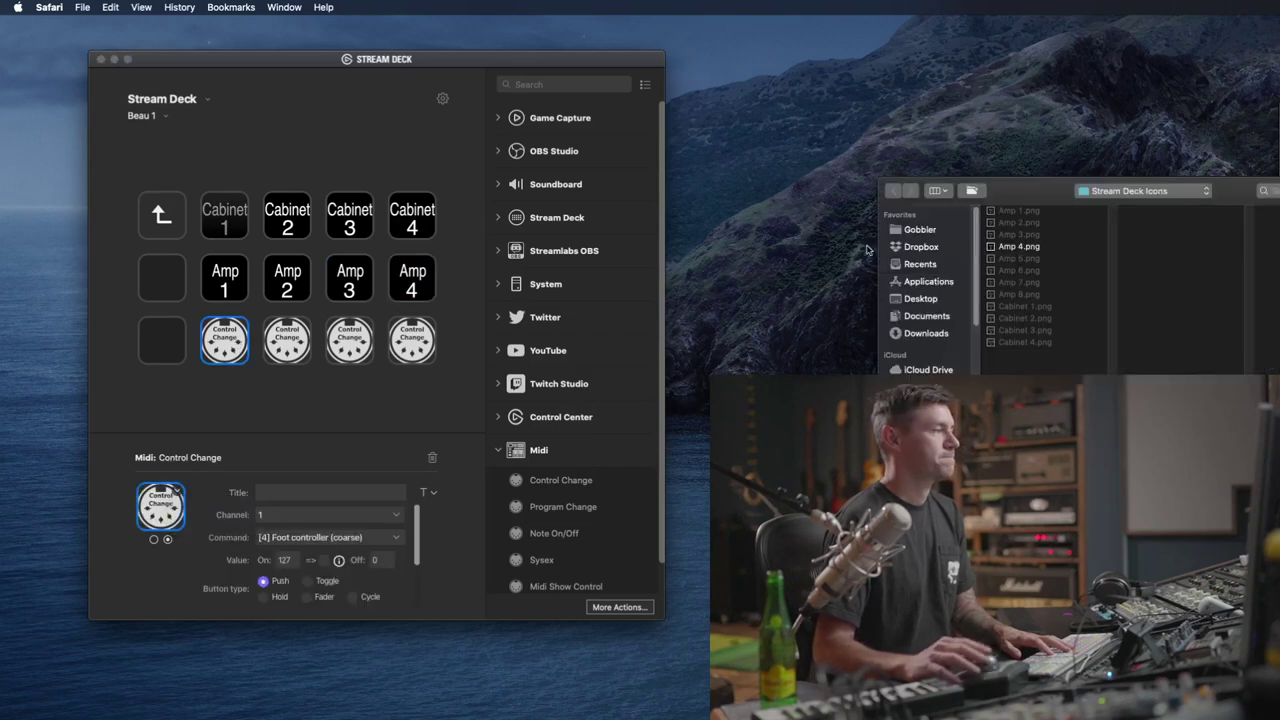
left_click(1012, 262)
key("Return")
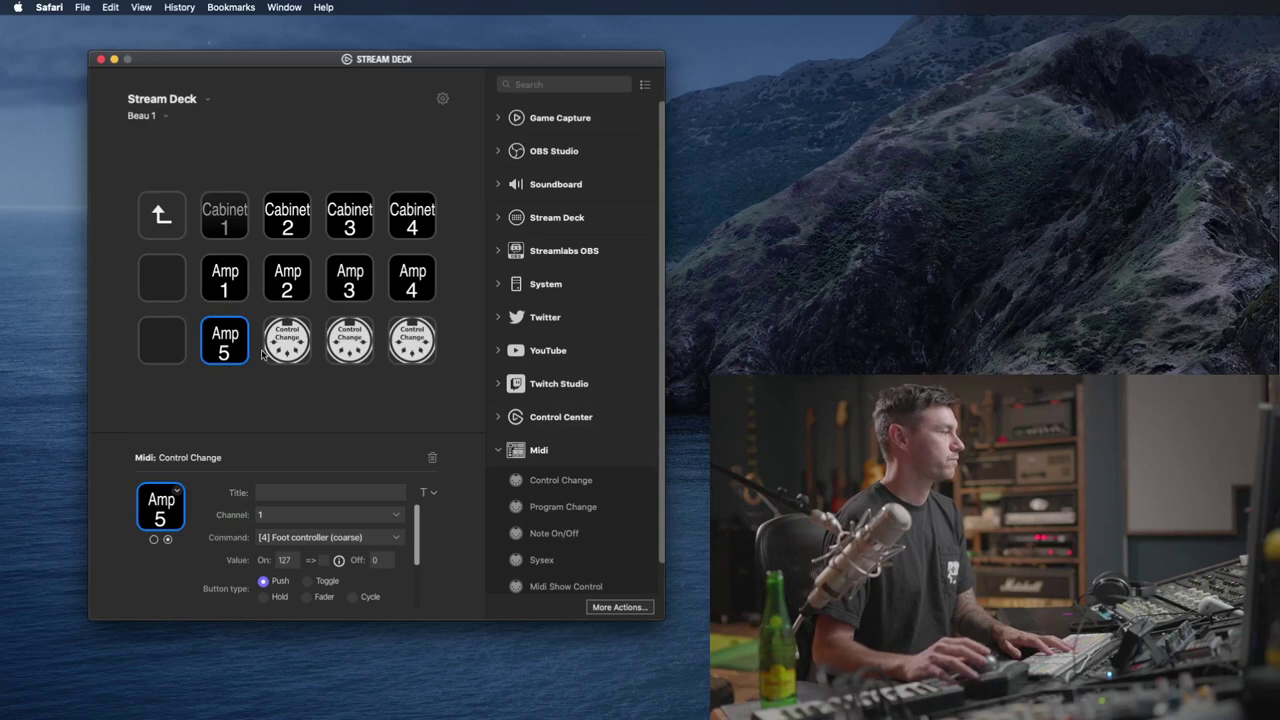
Step: Set the icon of the third row's second Control Change key from the file Amp 6.png
left_click(268, 352)
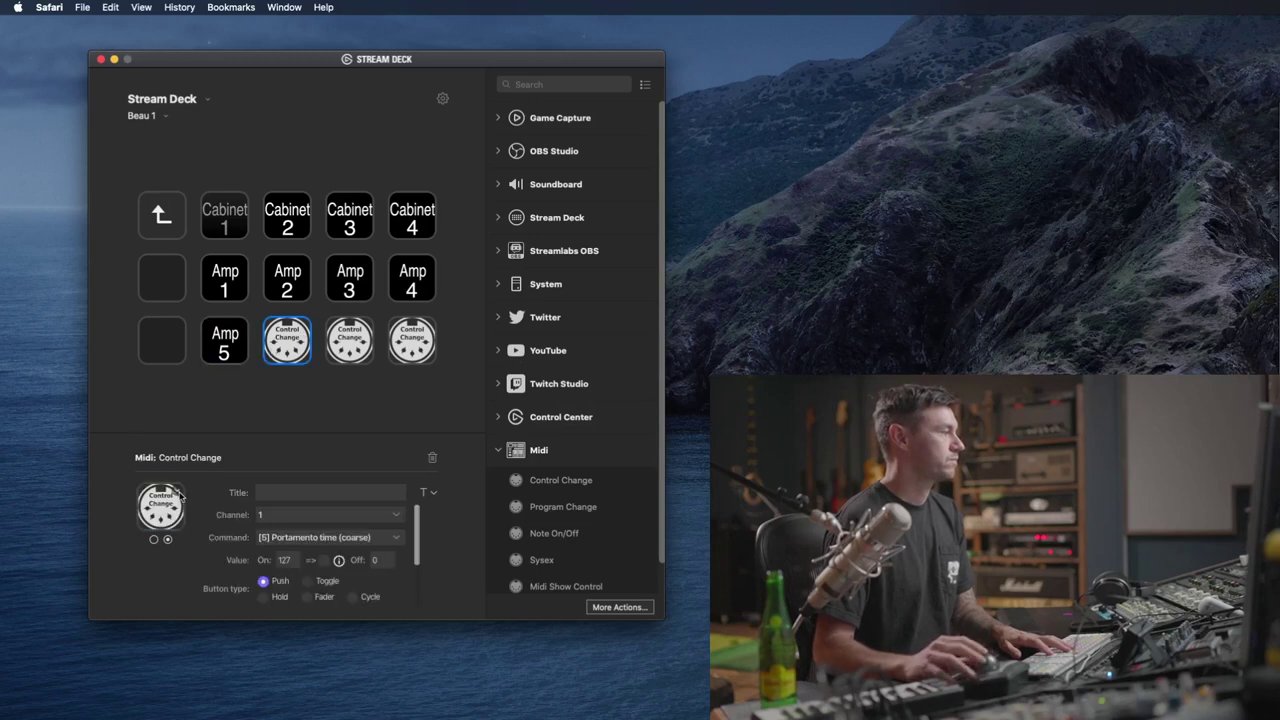
left_click(180, 495)
key("Return")
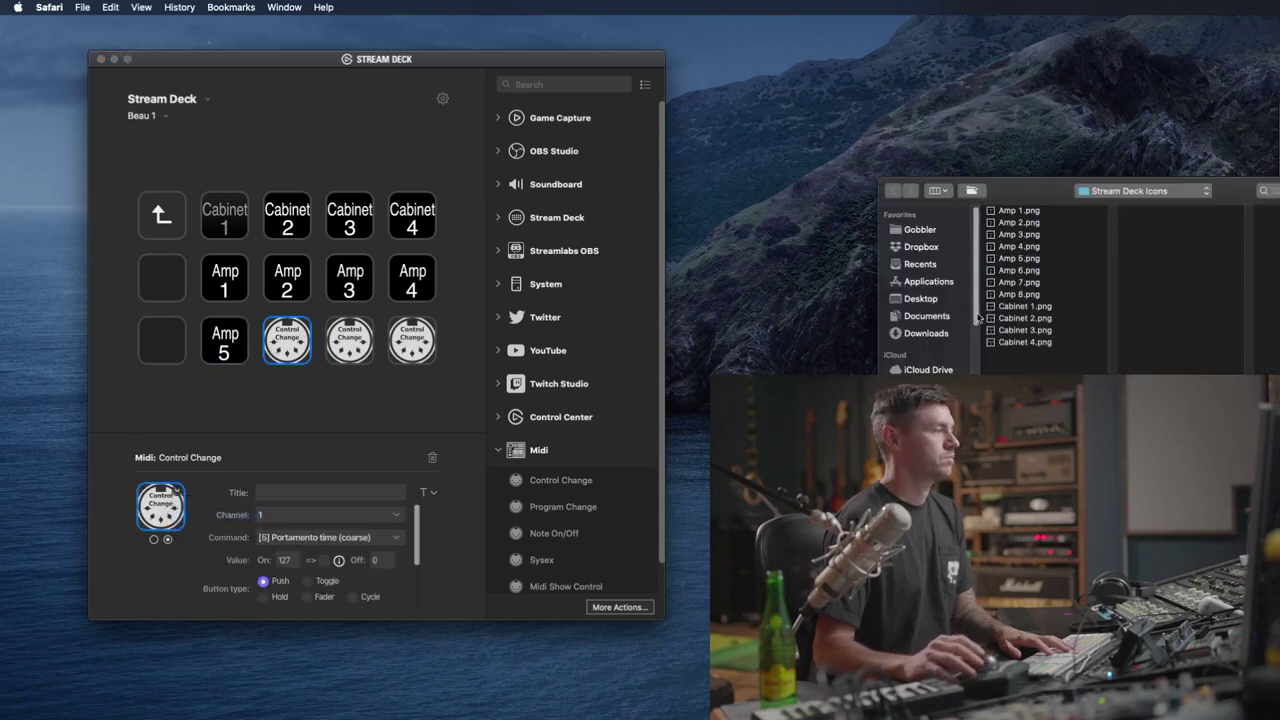
left_click(1034, 260)
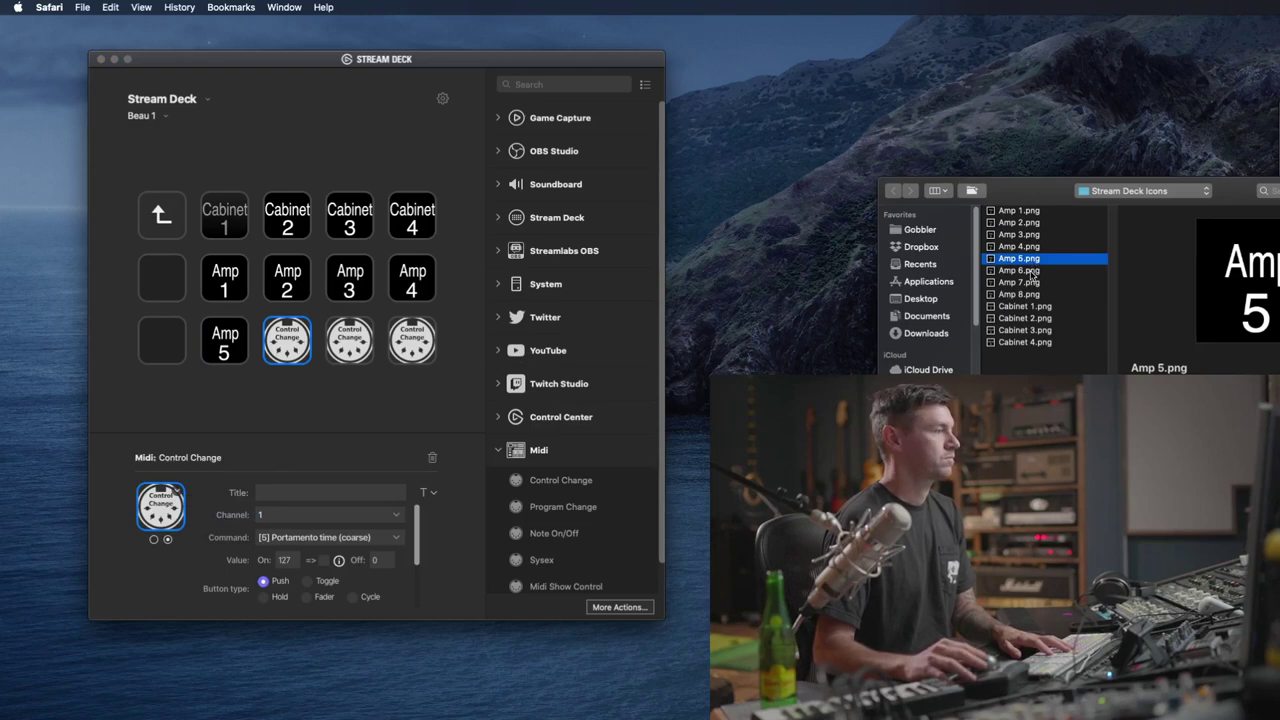
double_click(1020, 270)
Step: Set the icon of the third row's third Control Change key from the file Amp 7.png
left_click(349, 340)
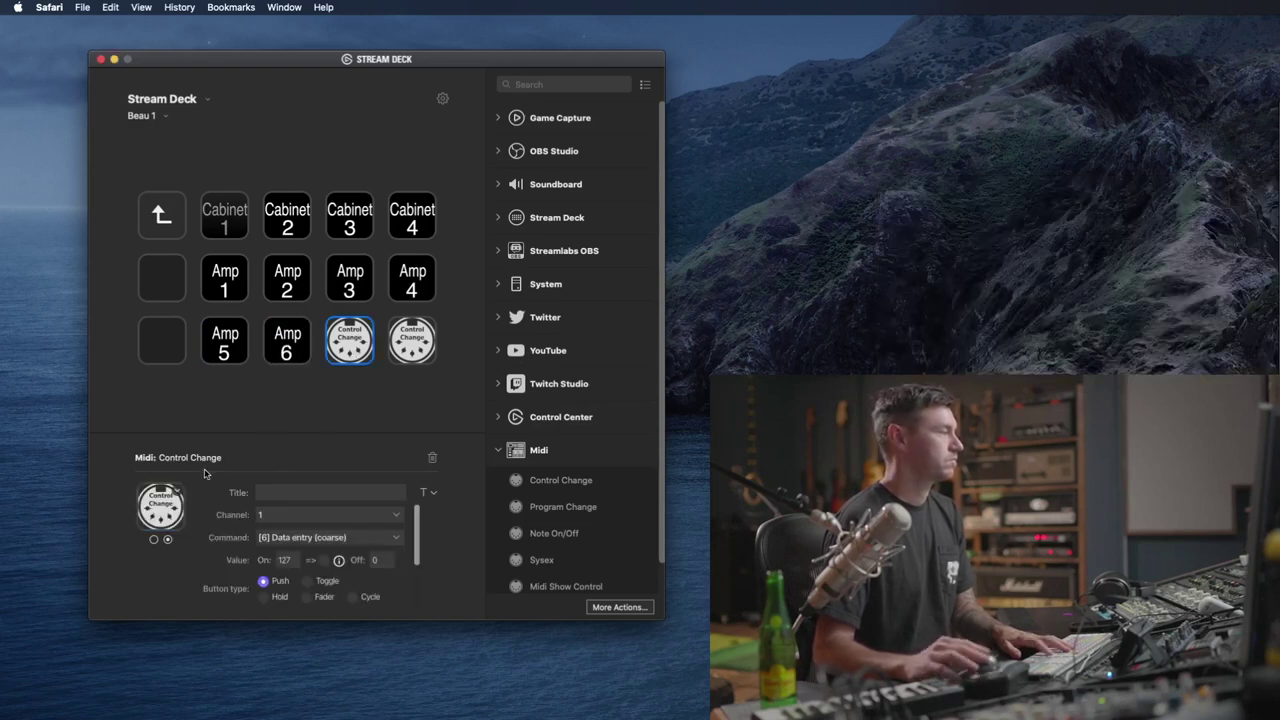
left_click(180, 490)
key("Return")
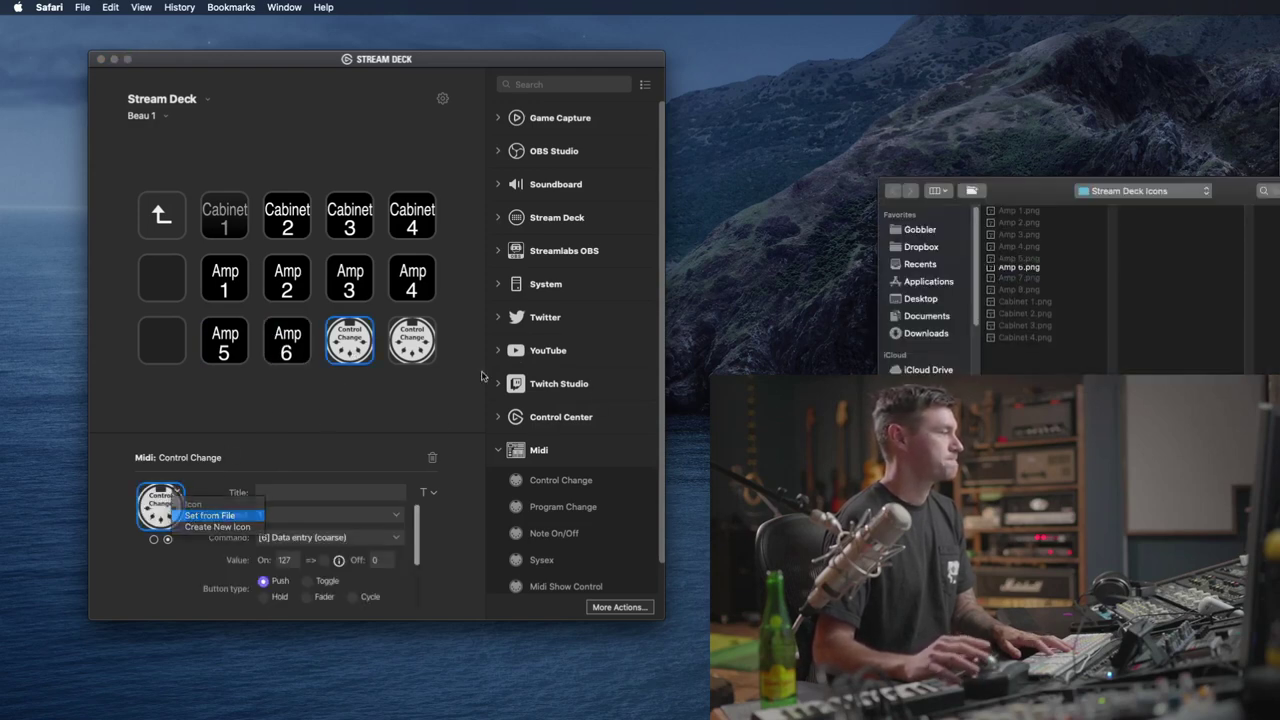
left_click(1024, 285)
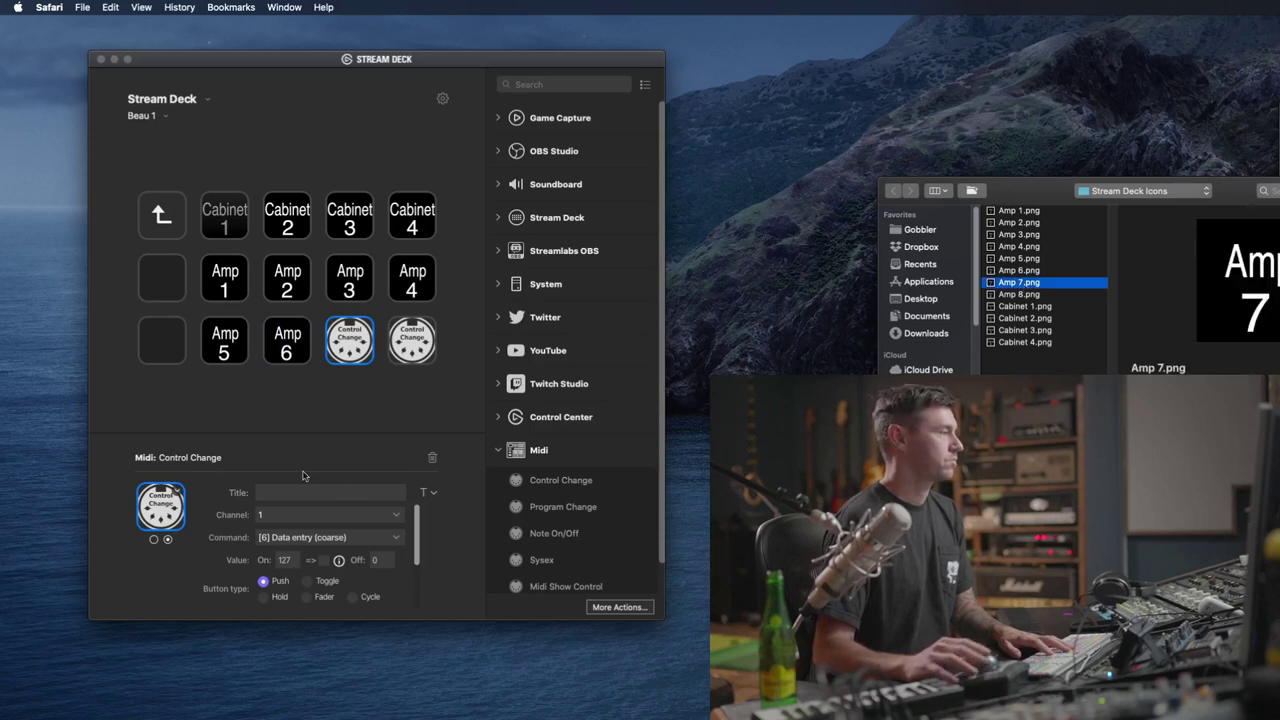
key("Return")
Step: Set the icon of the third row's last Control Change key from the file Amp 8.png
left_click(410, 348)
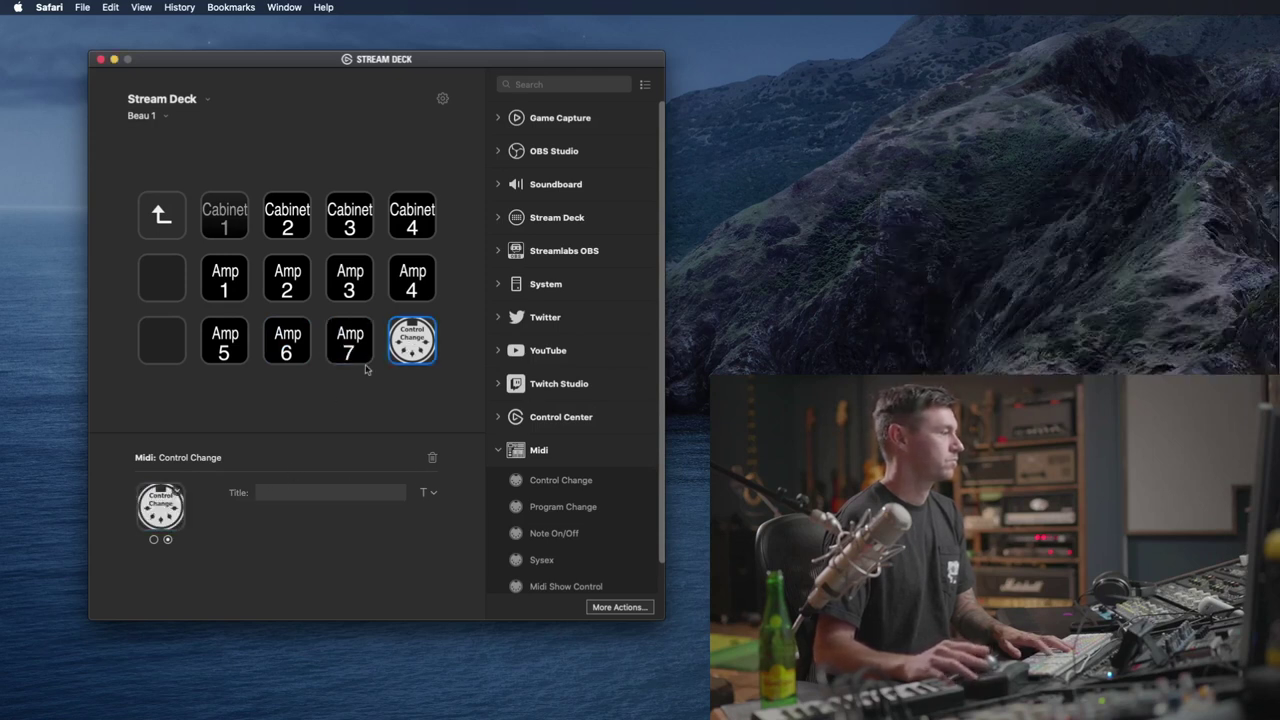
left_click(180, 490)
left_click(186, 515)
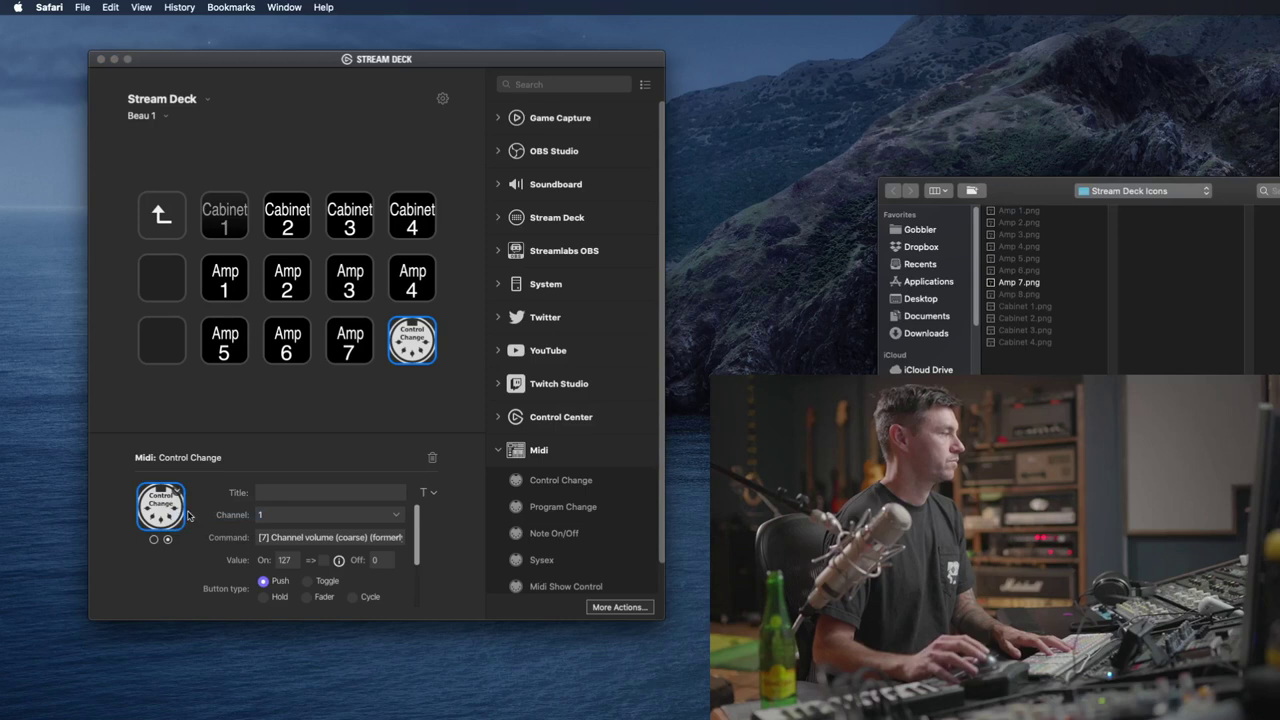
left_click(1030, 295)
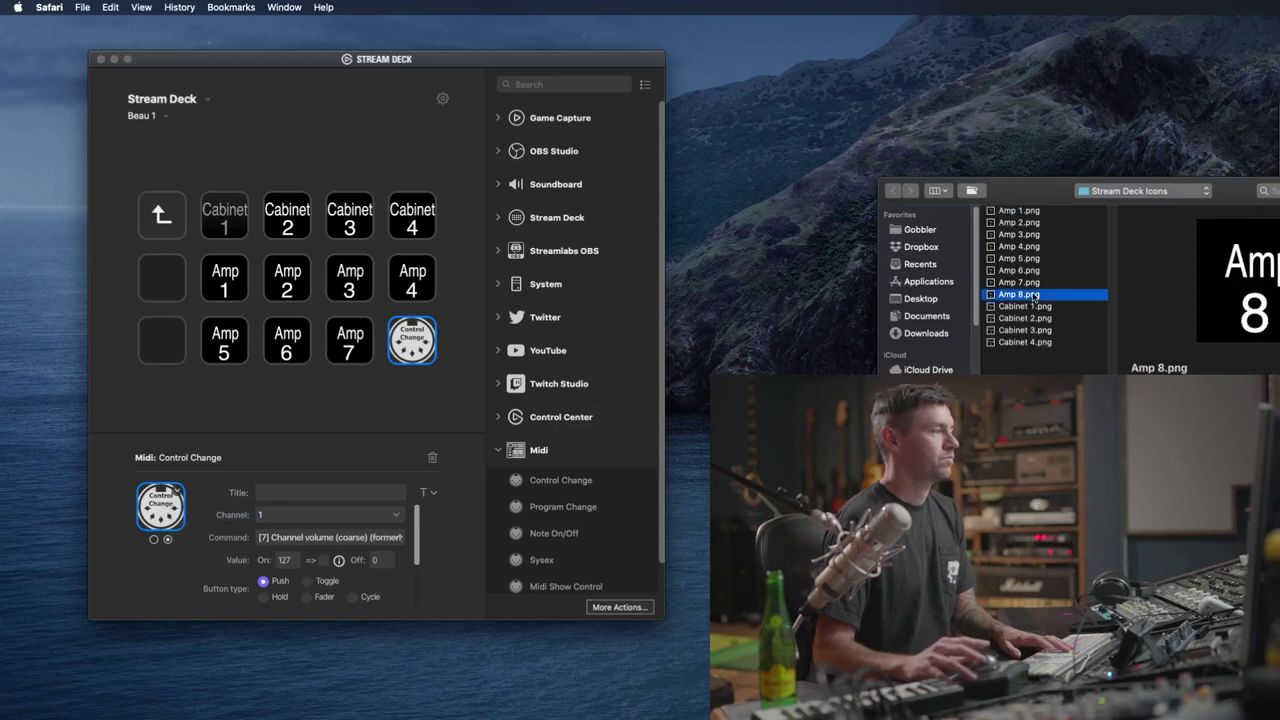
key("Return")
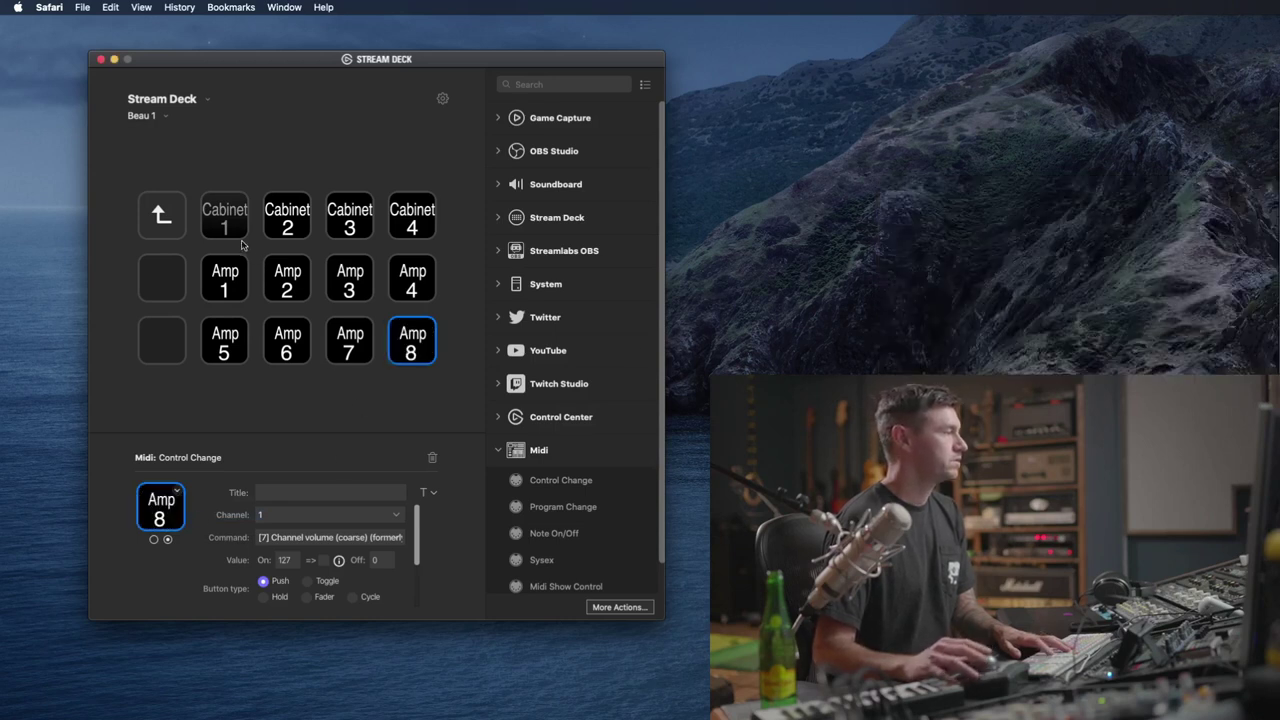